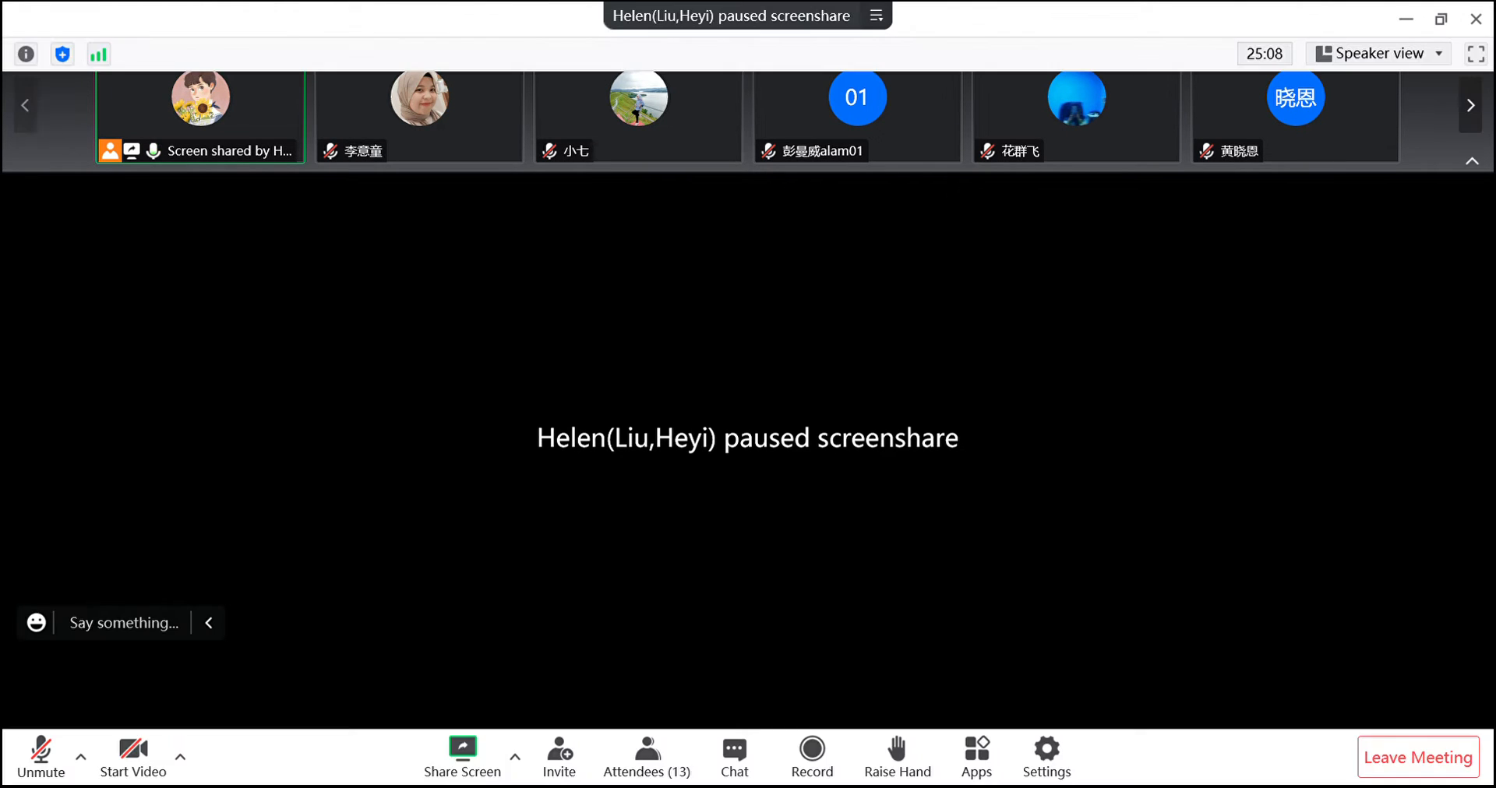
- Unmute the meeting microphone to speak and mute it again
{"action": "left_click", "coordinate": [40, 754]}
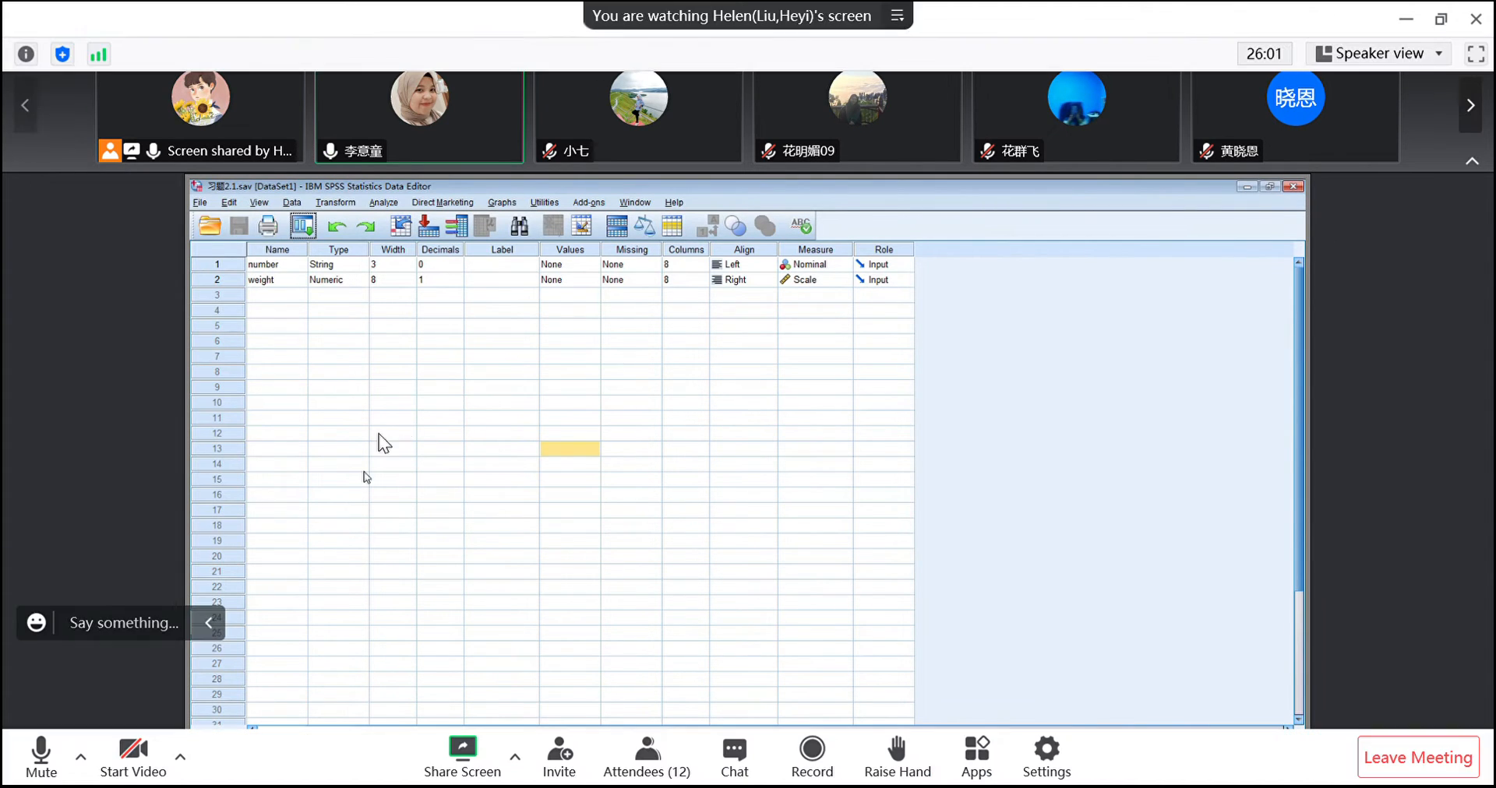
{"action": "left_click", "coordinate": [41, 768]}
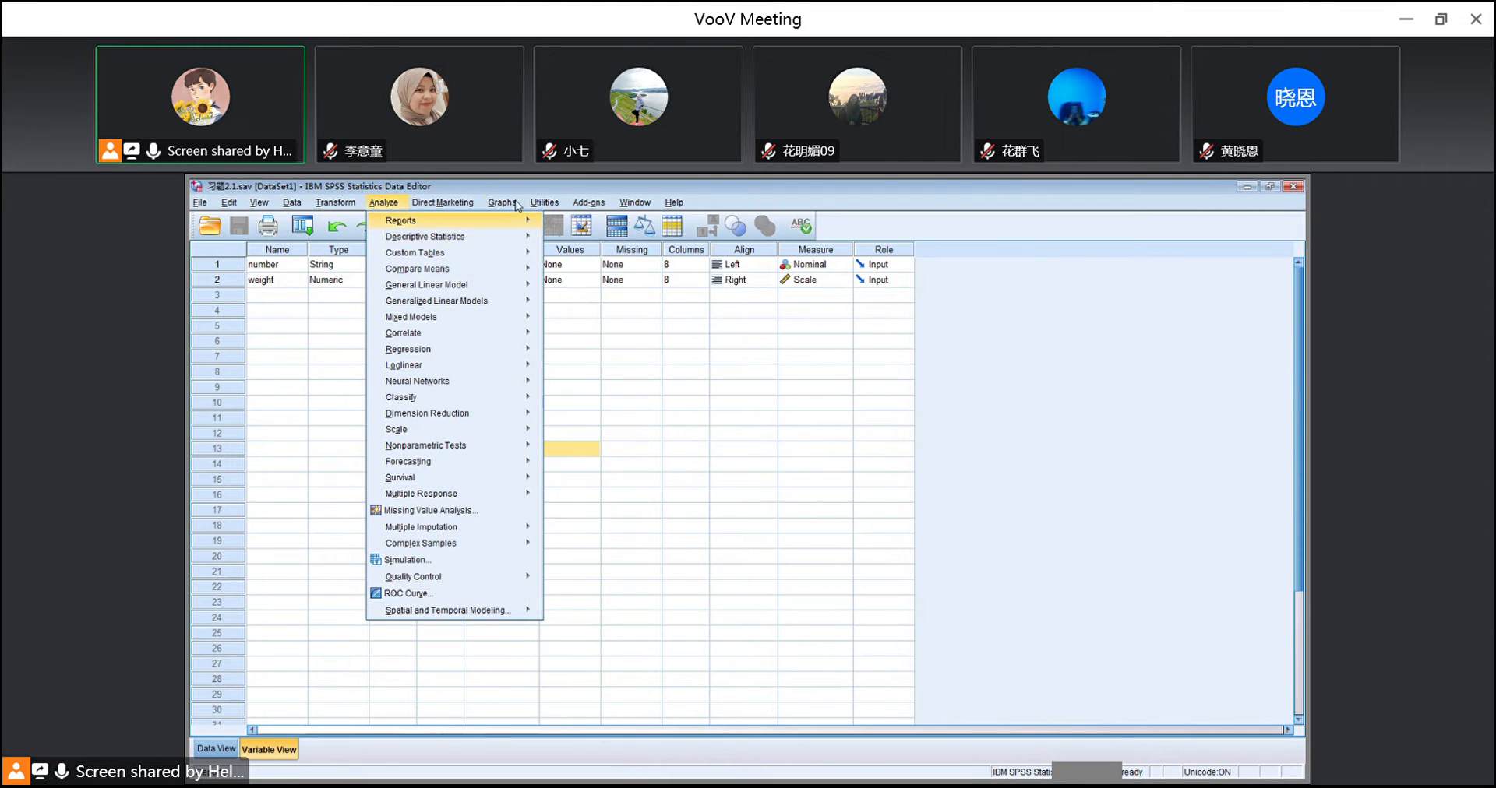
{"action": "mouse_move", "coordinate": [508, 205]}
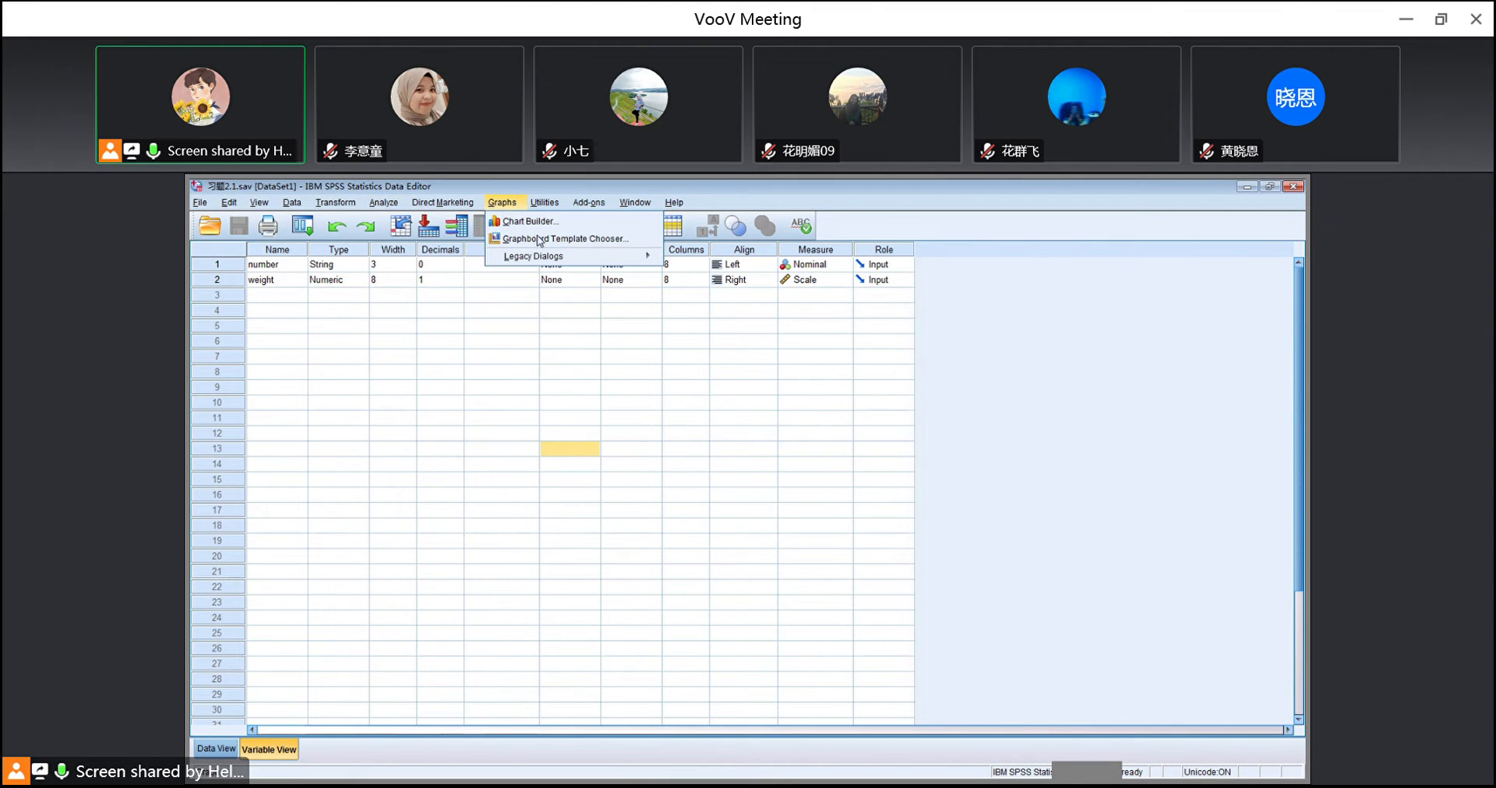
{"action": "mouse_move", "coordinate": [529, 265]}
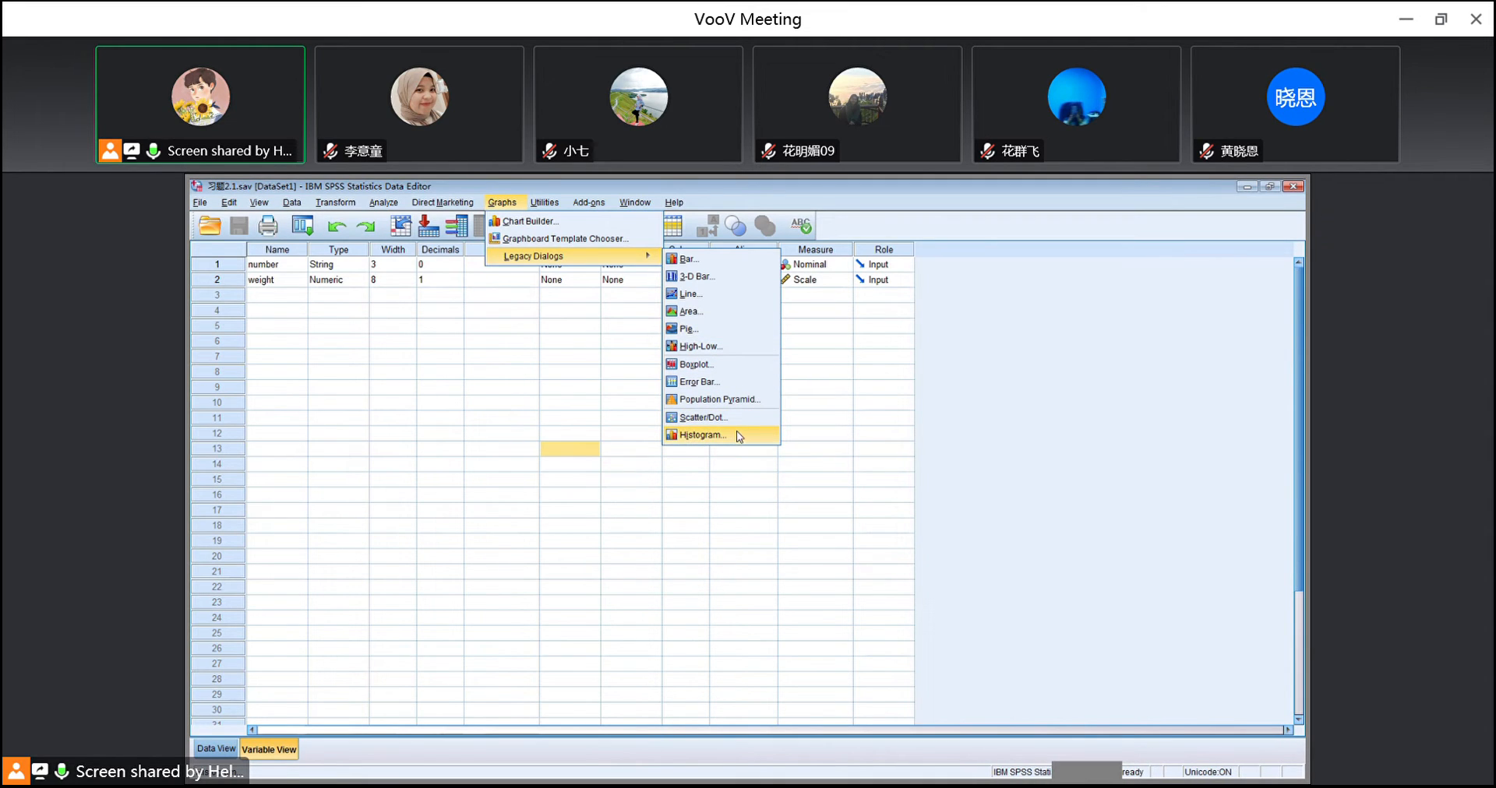
{"action": "left_click", "coordinate": [677, 541]}
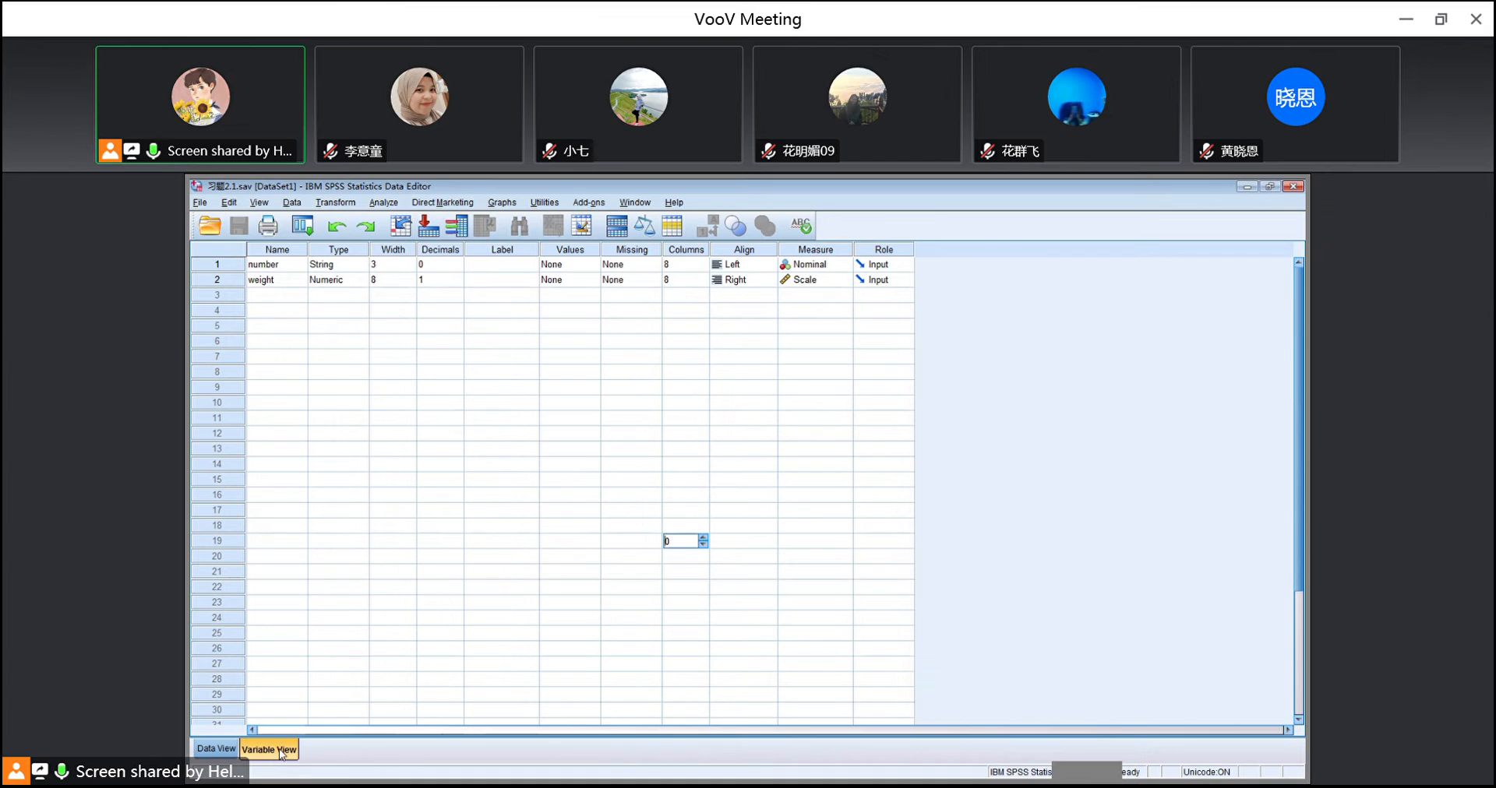
- Examine the number variable's definition in Variable View and its first case values in Data View
{"action": "left_click", "coordinate": [281, 299]}
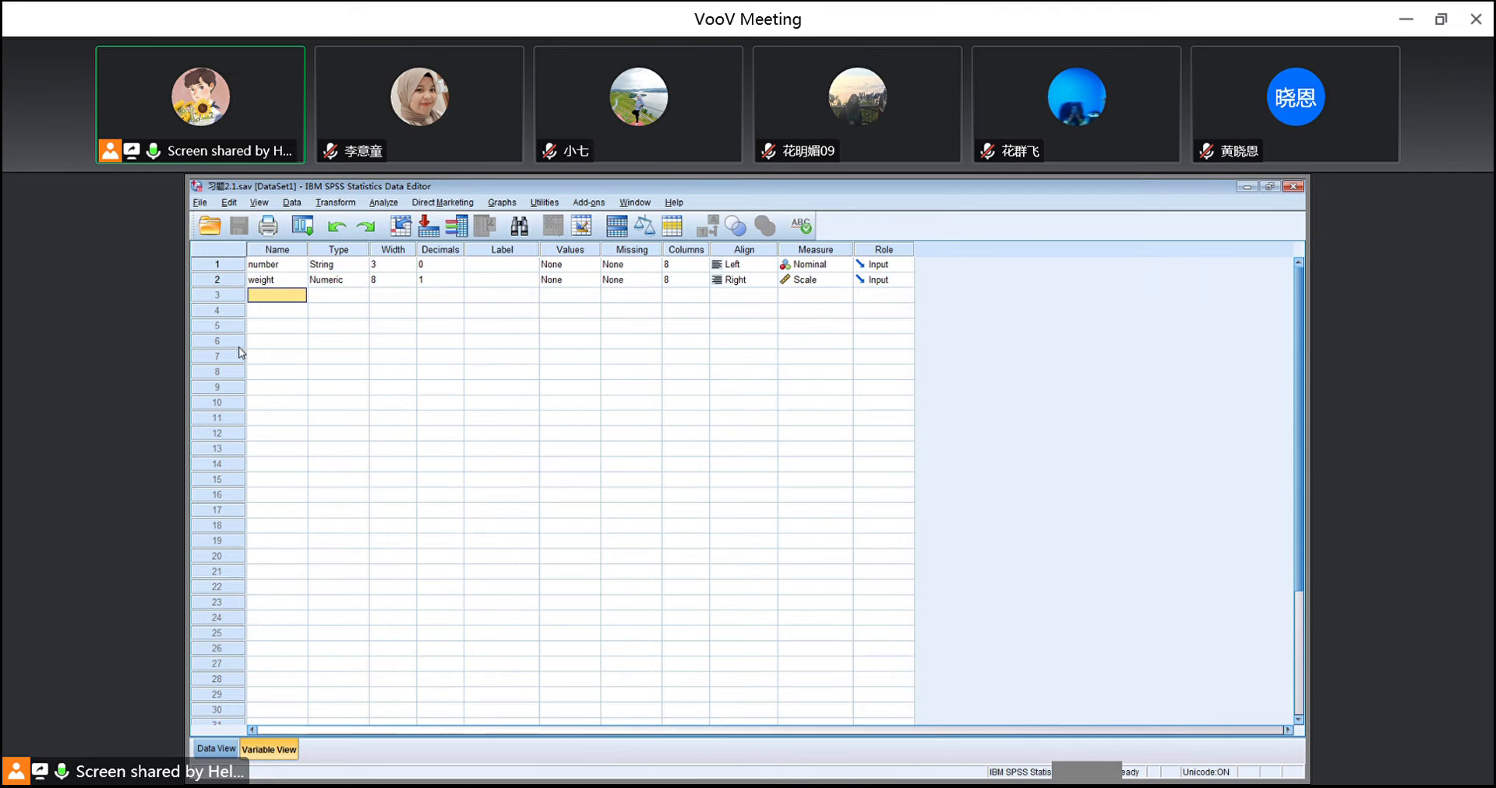
{"action": "left_click", "coordinate": [279, 265]}
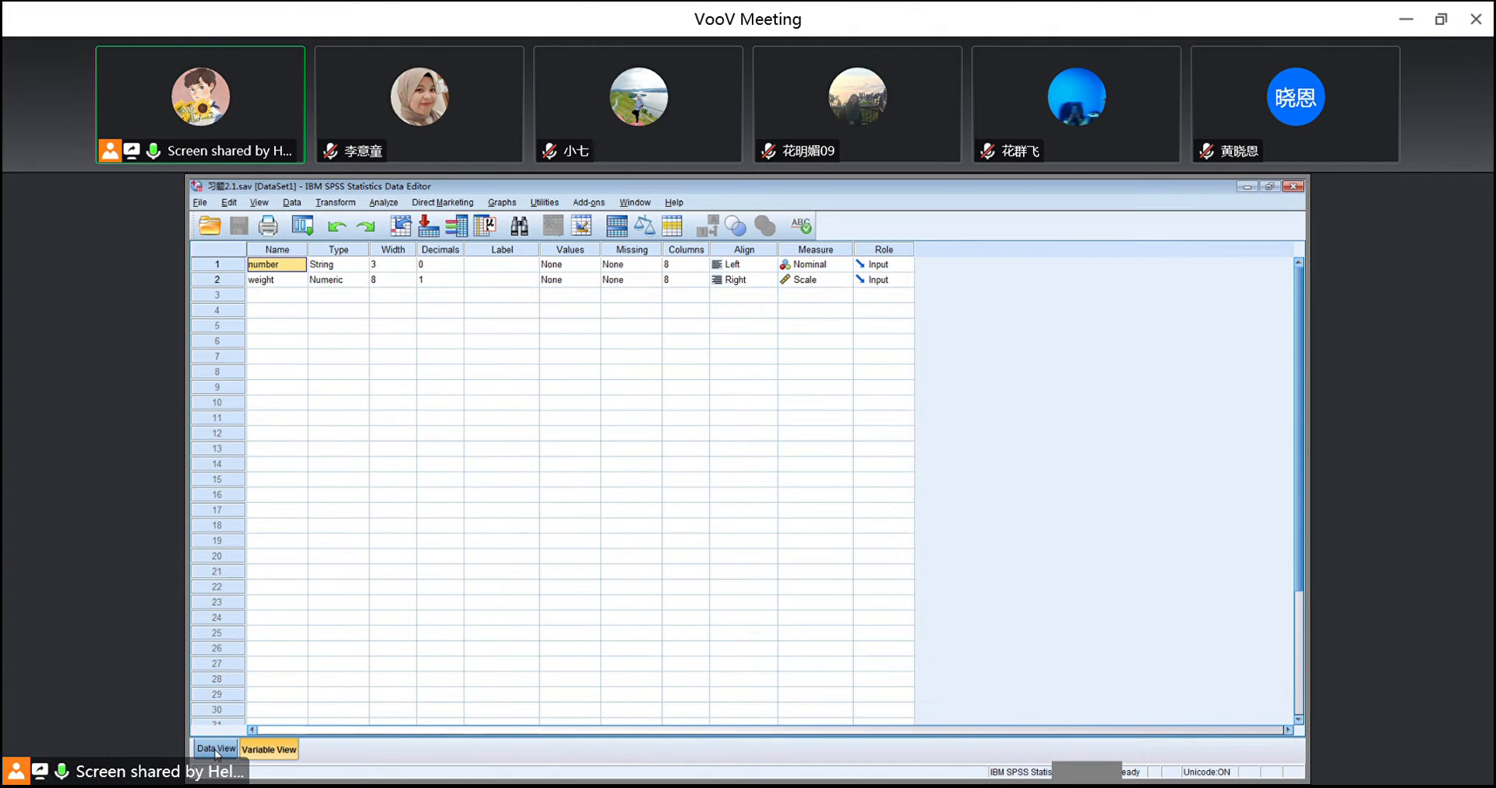
{"action": "left_click", "coordinate": [216, 748]}
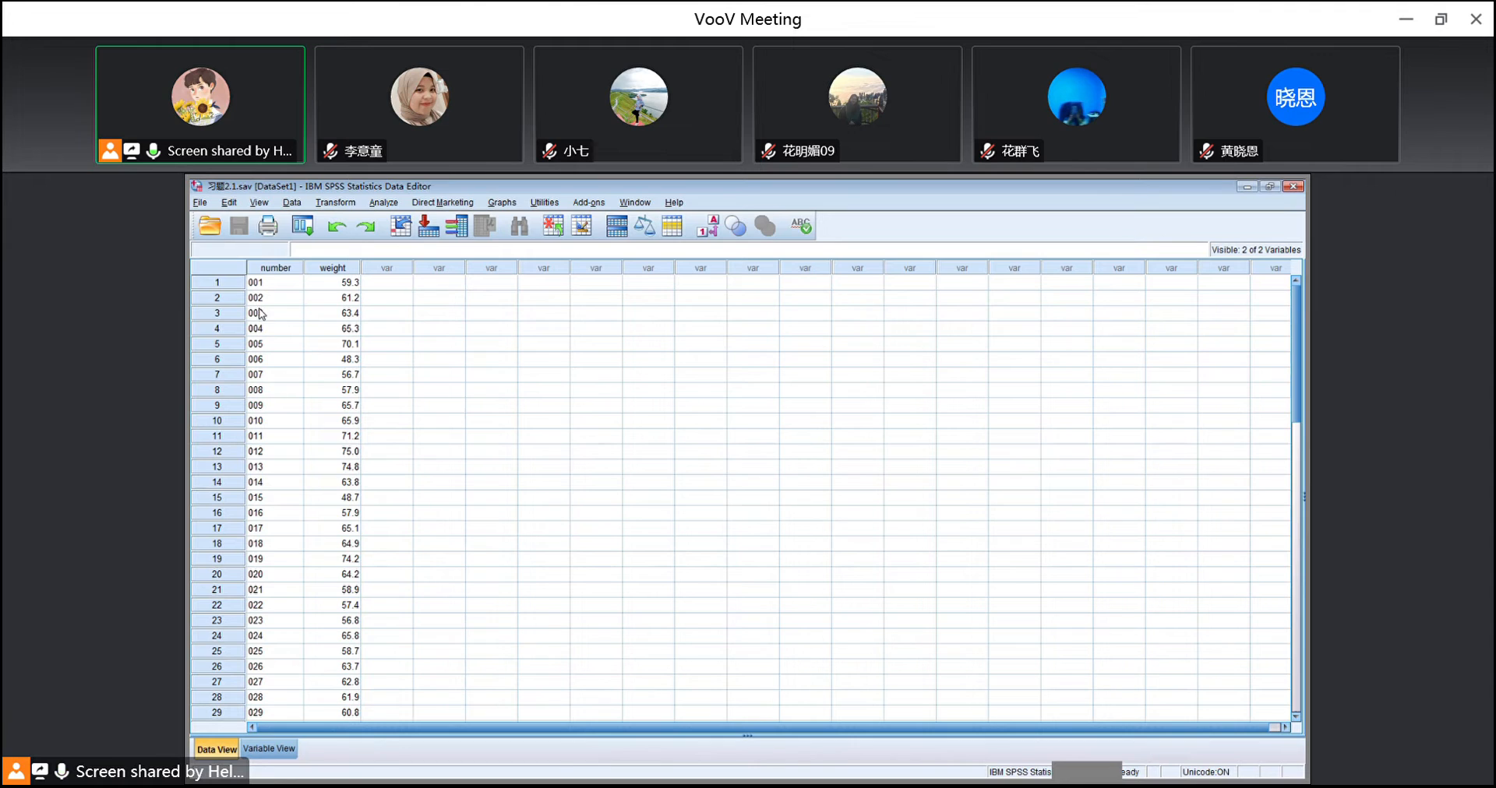
{"action": "left_click", "coordinate": [279, 270]}
{"action": "left_click", "coordinate": [272, 287]}
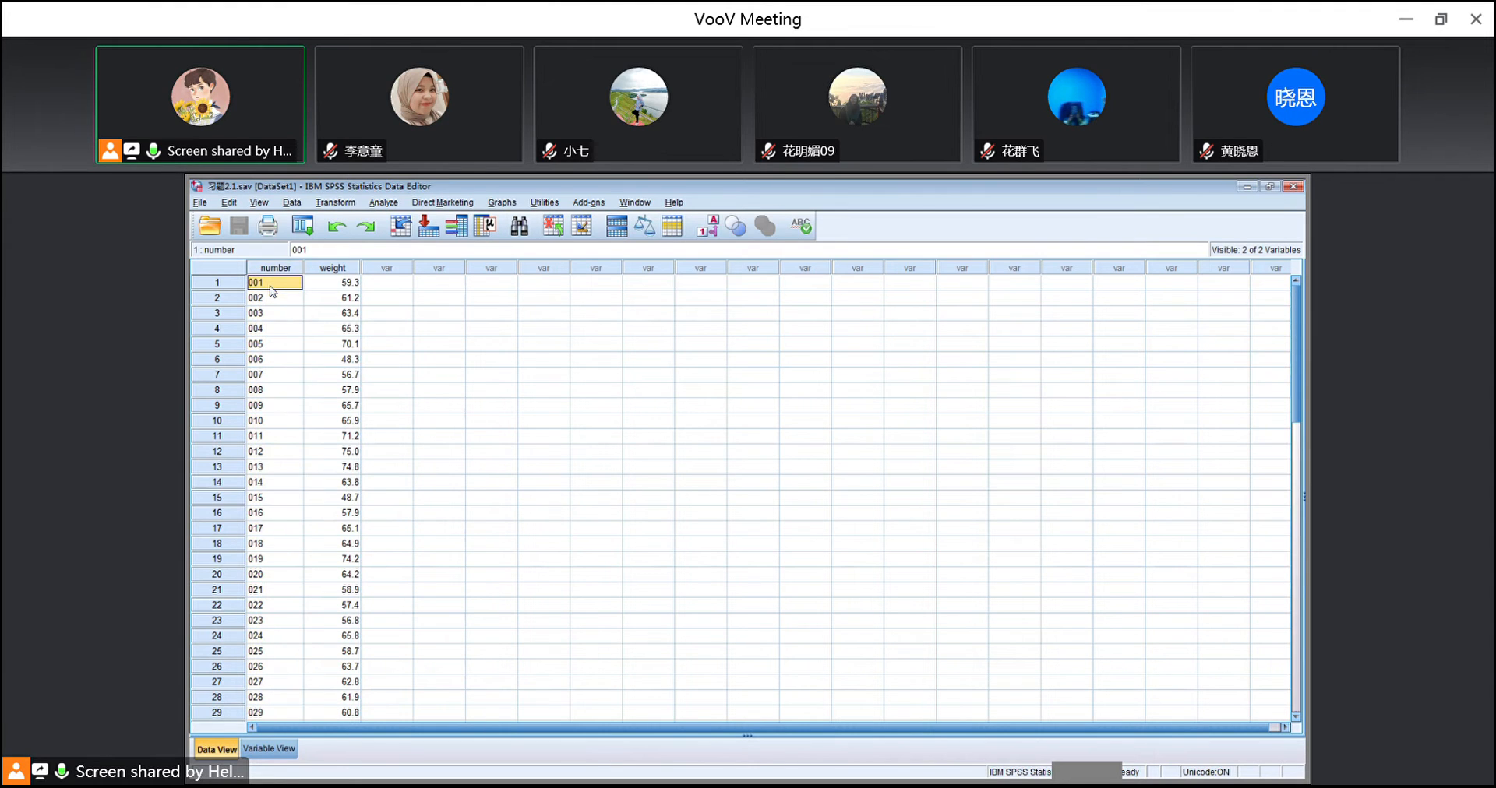
{"action": "left_click", "coordinate": [272, 300]}
{"action": "left_click", "coordinate": [273, 311]}
- Return to Variable View and examine the weight variable's name, type and width
{"action": "left_click", "coordinate": [269, 748]}
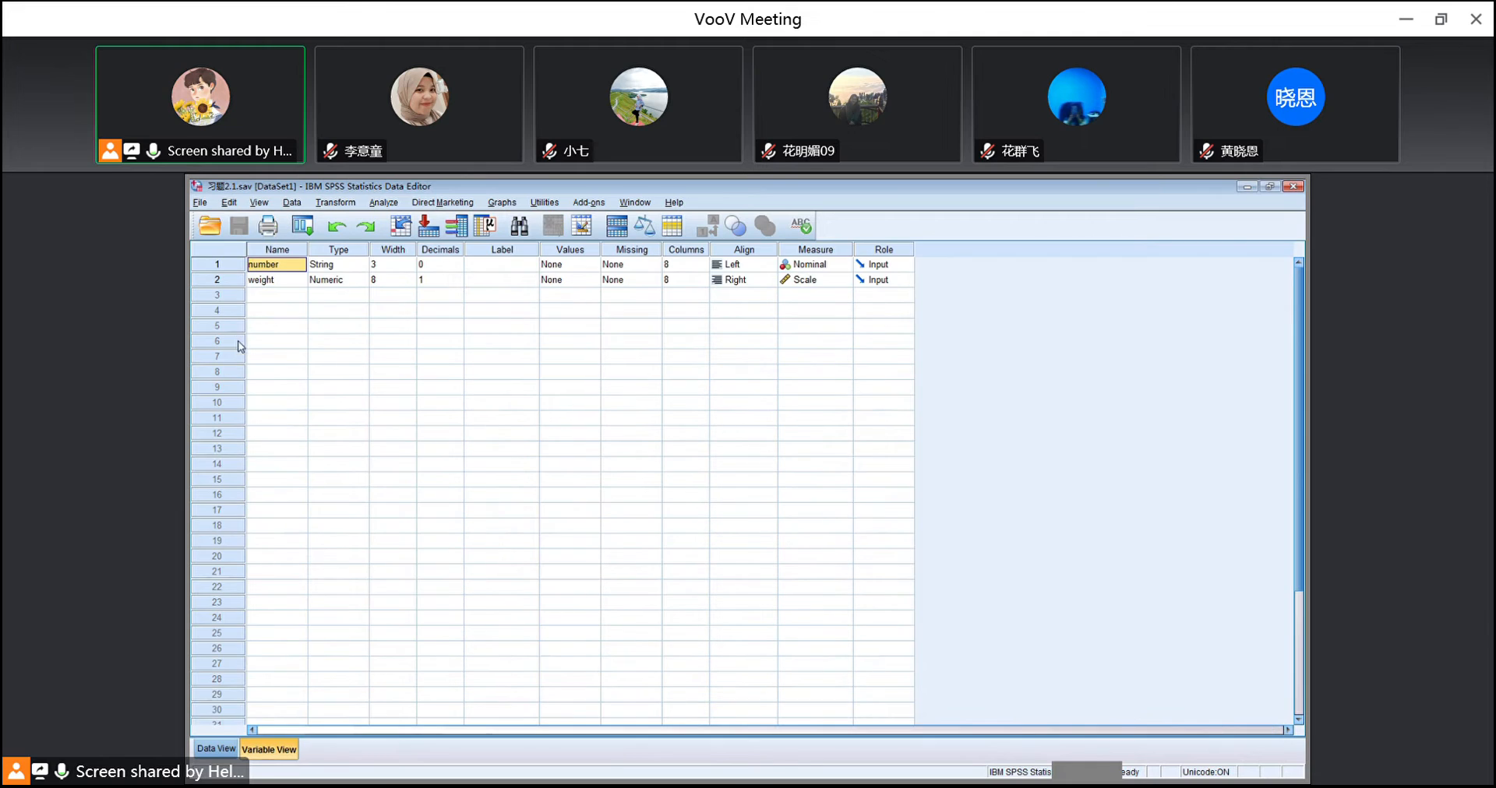
{"action": "left_click", "coordinate": [289, 285]}
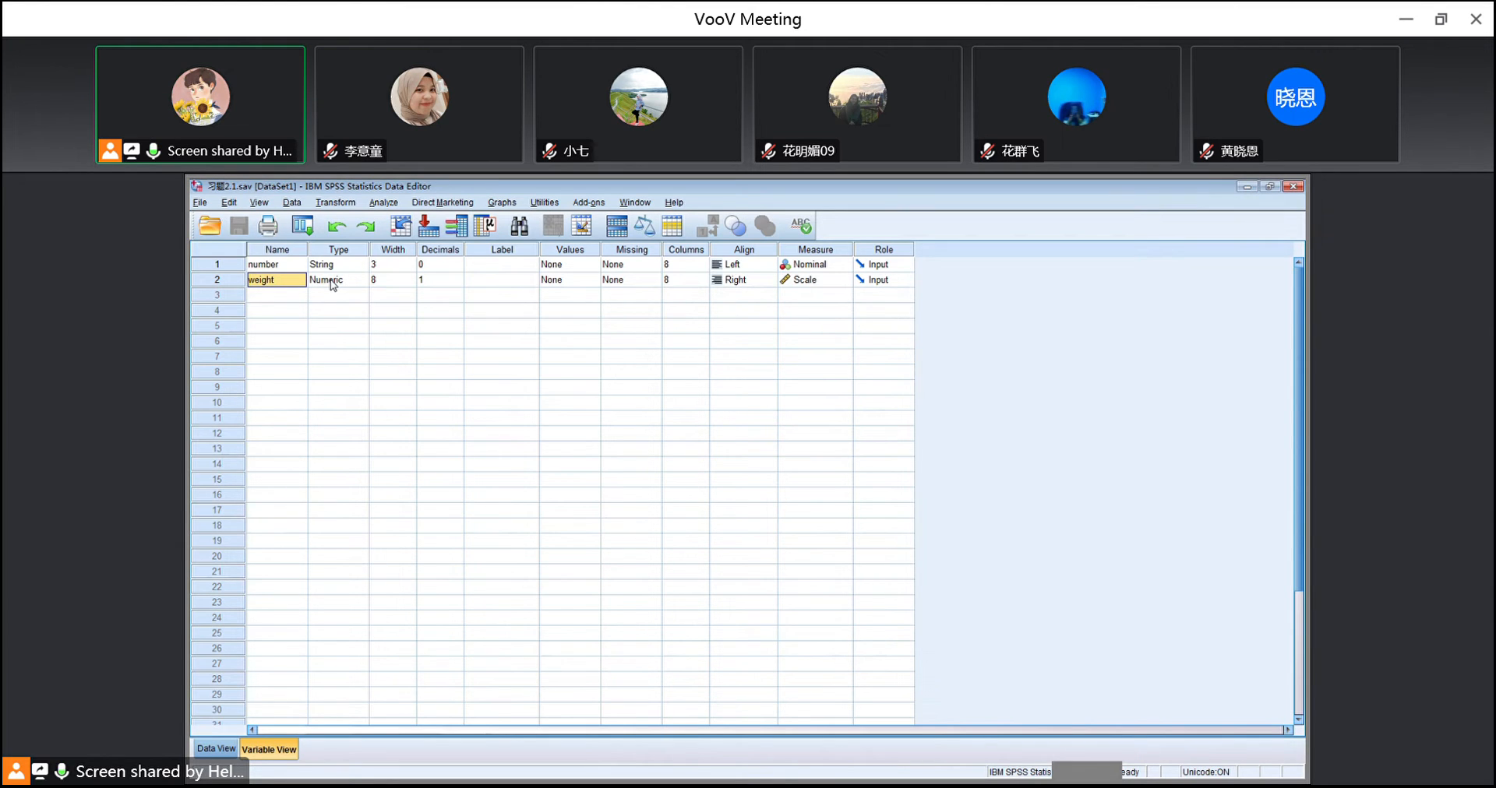
{"action": "left_click", "coordinate": [395, 281]}
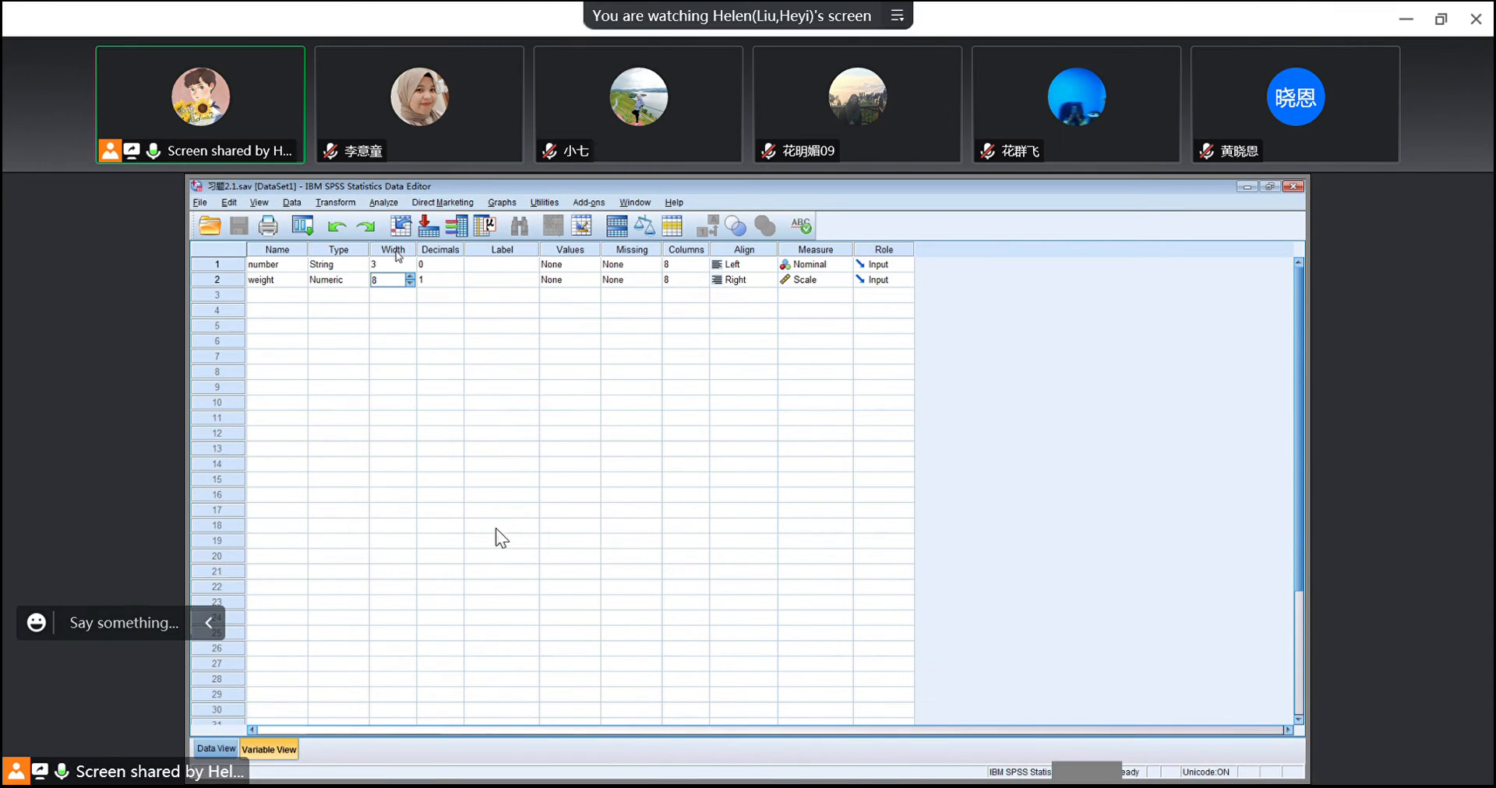
- View the list of meeting attendees and close it again
{"action": "left_click", "coordinate": [648, 756]}
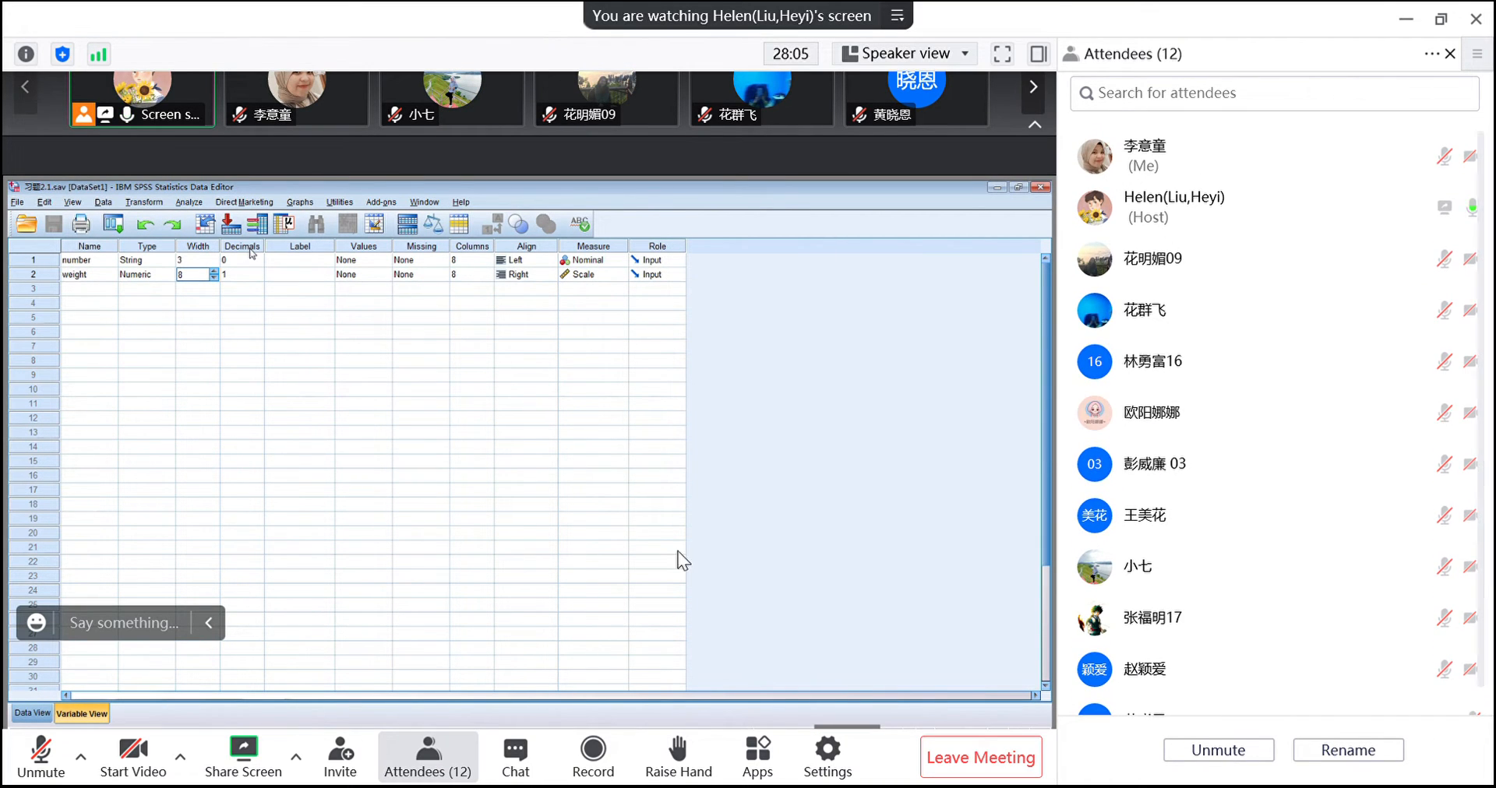
{"action": "left_click", "coordinate": [430, 755]}
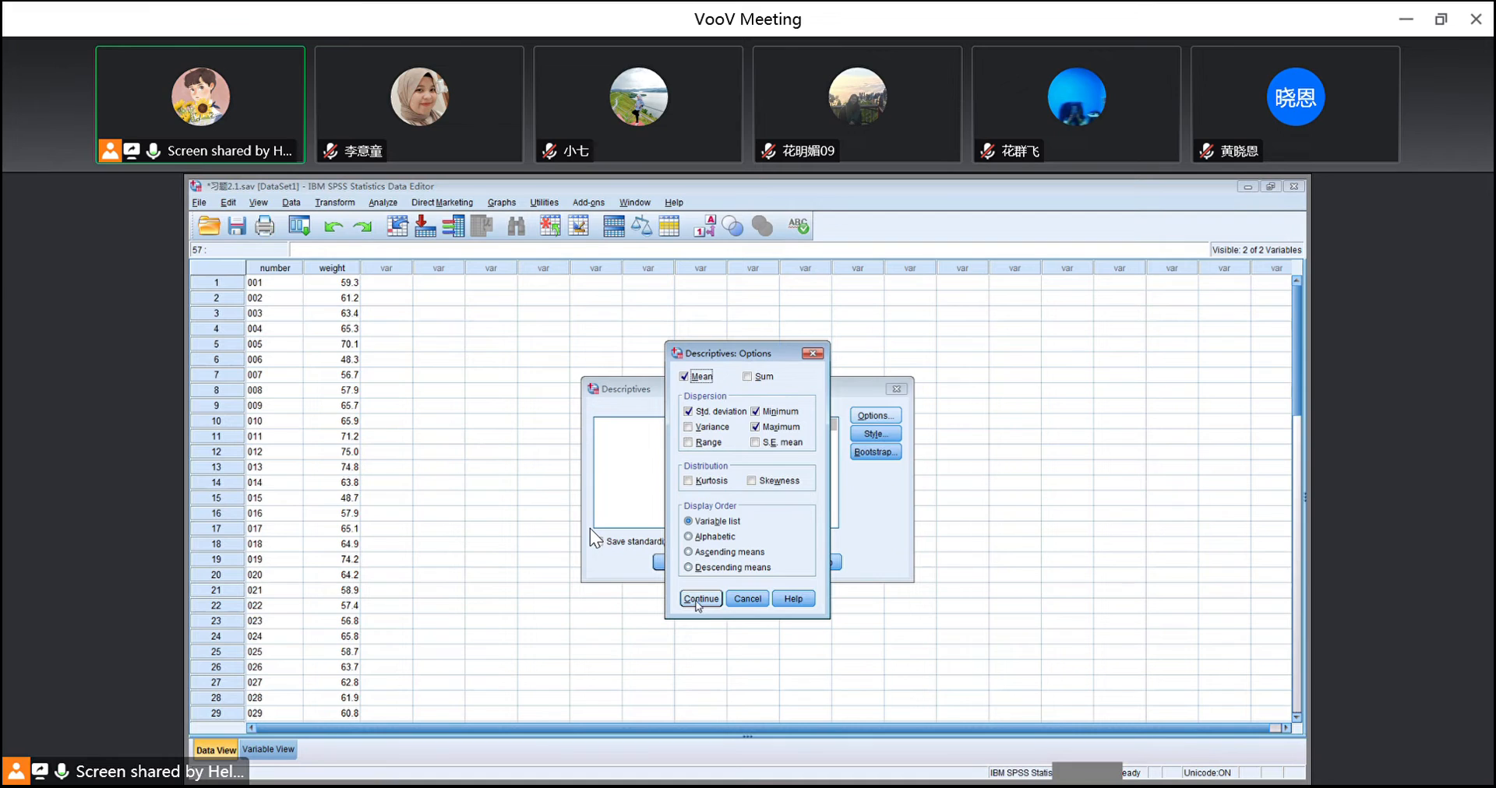
- Run Descriptives on weight with mean, standard deviation, minimum and maximum selected
{"action": "left_click", "coordinate": [699, 602]}
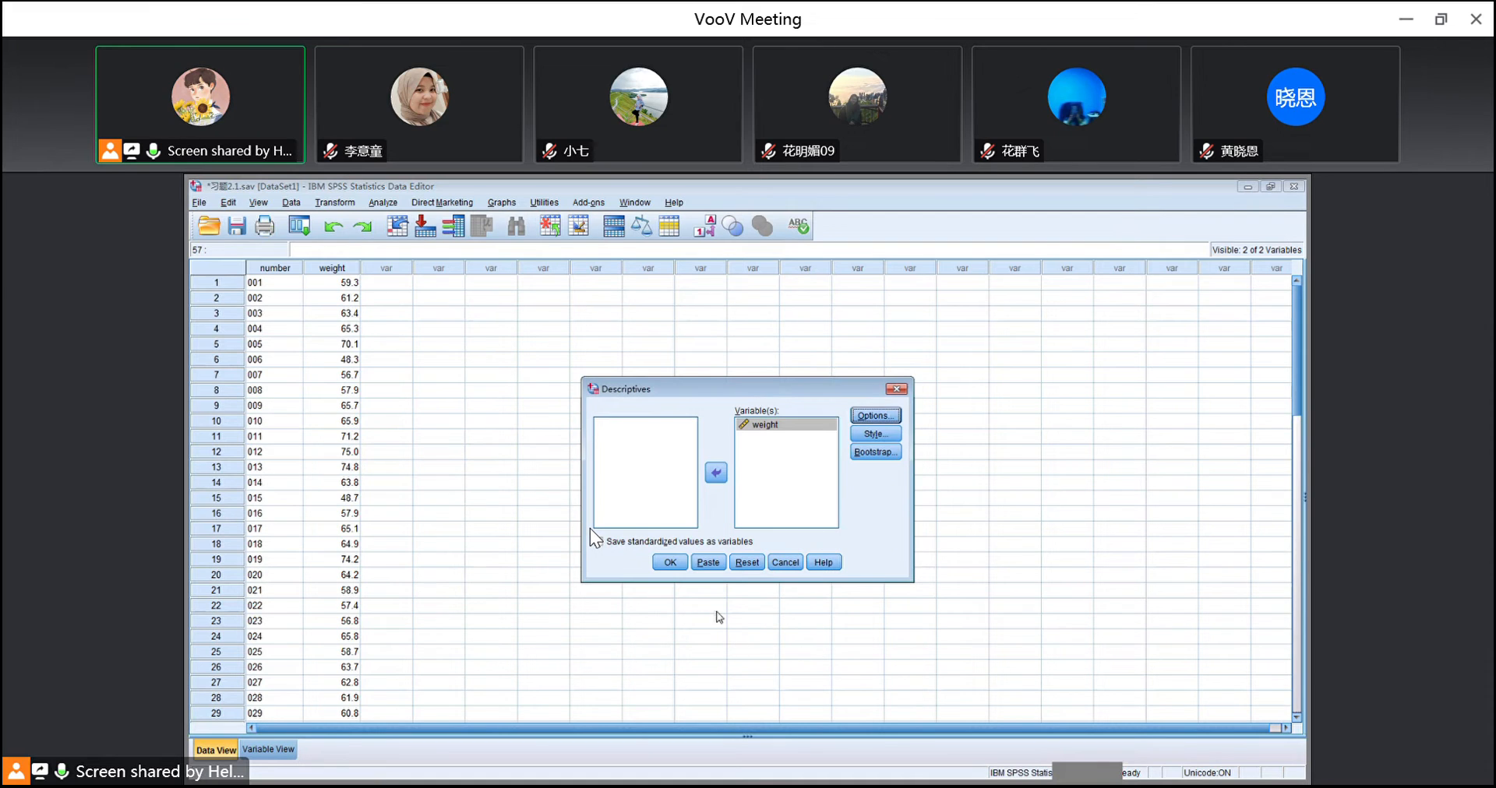
{"action": "left_click", "coordinate": [669, 562]}
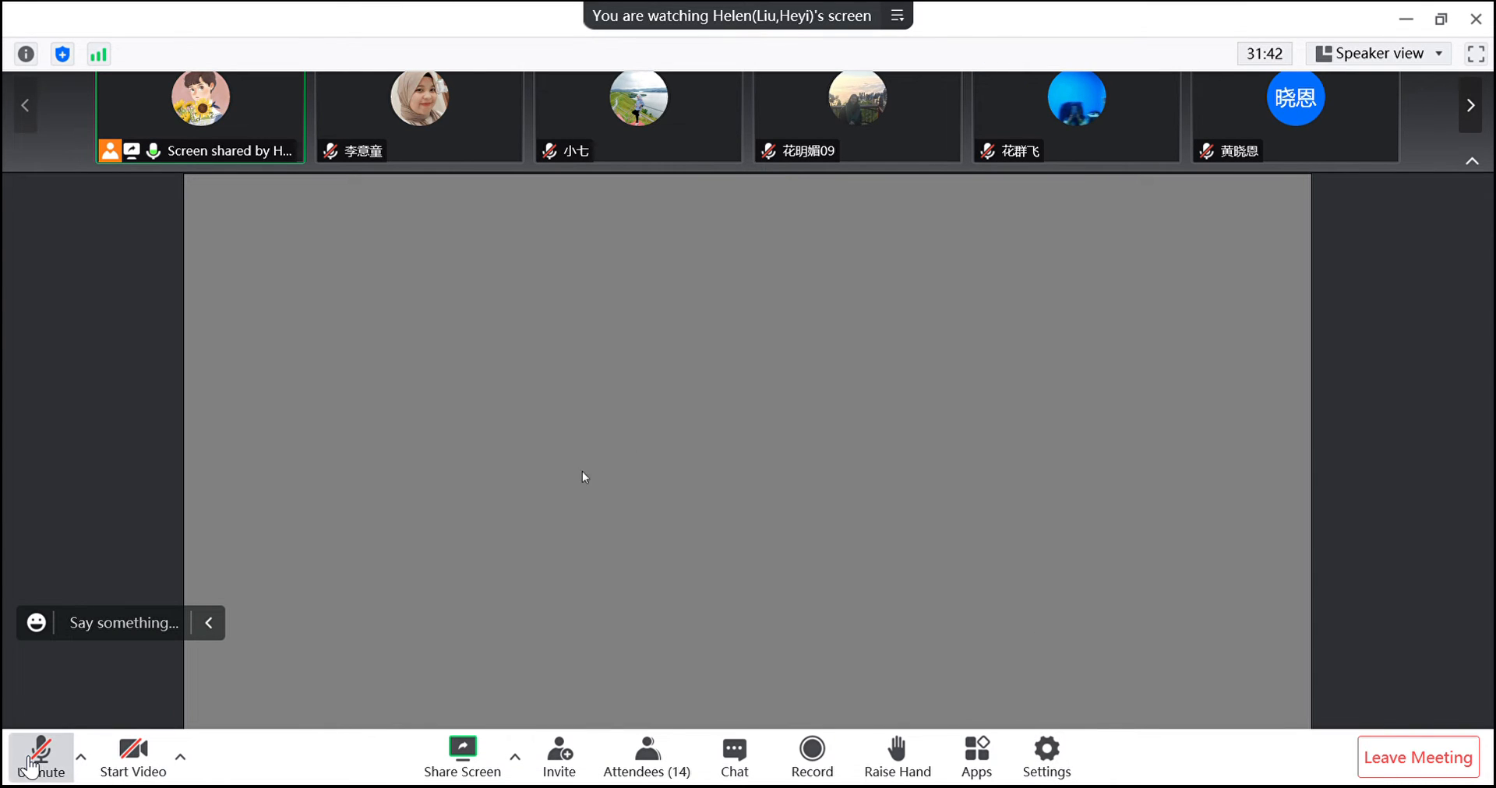
- Unmute the meeting microphone to talk with the host and mute it again
{"action": "left_click", "coordinate": [30, 767]}
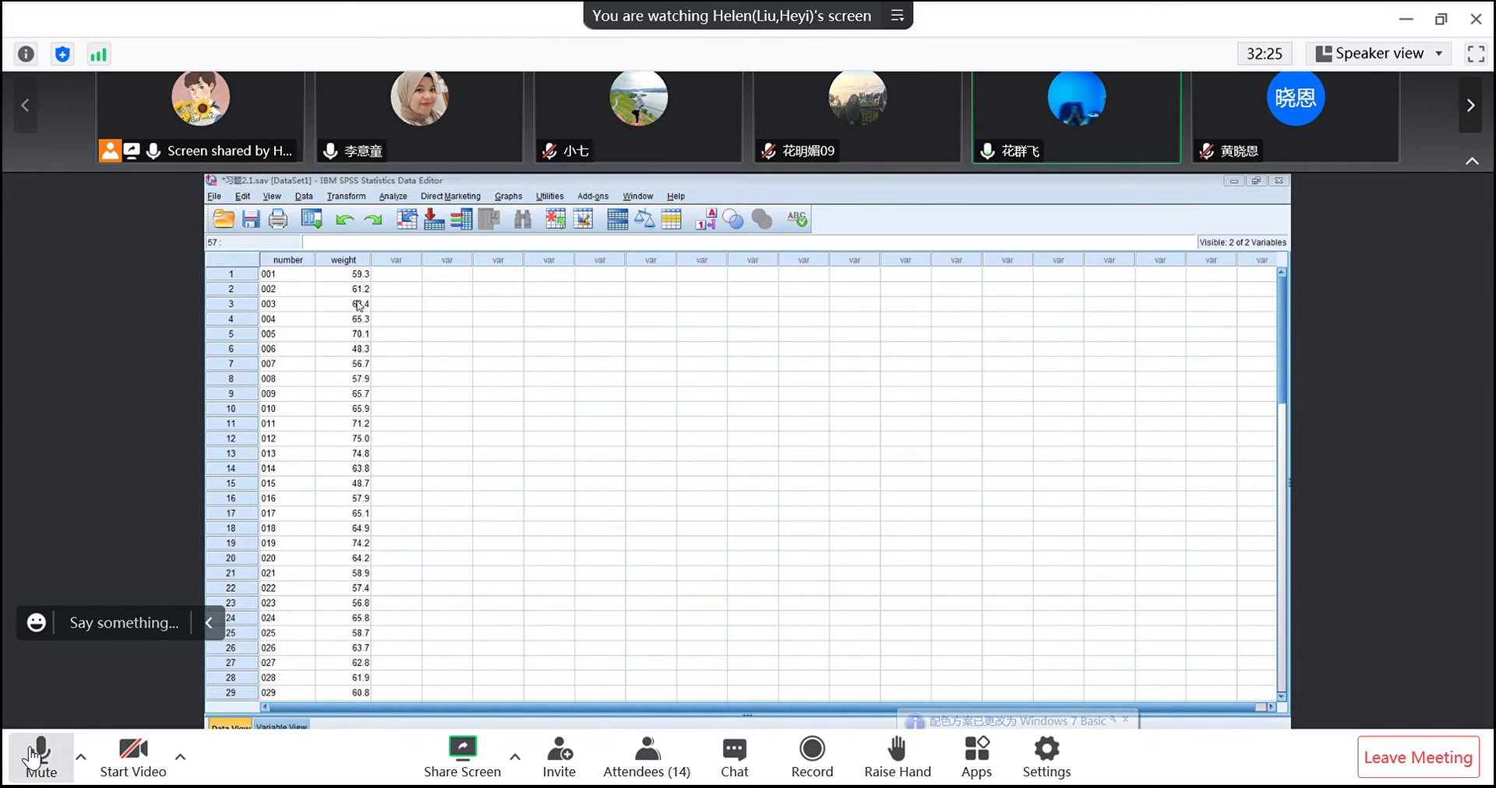
{"action": "left_click", "coordinate": [37, 755]}
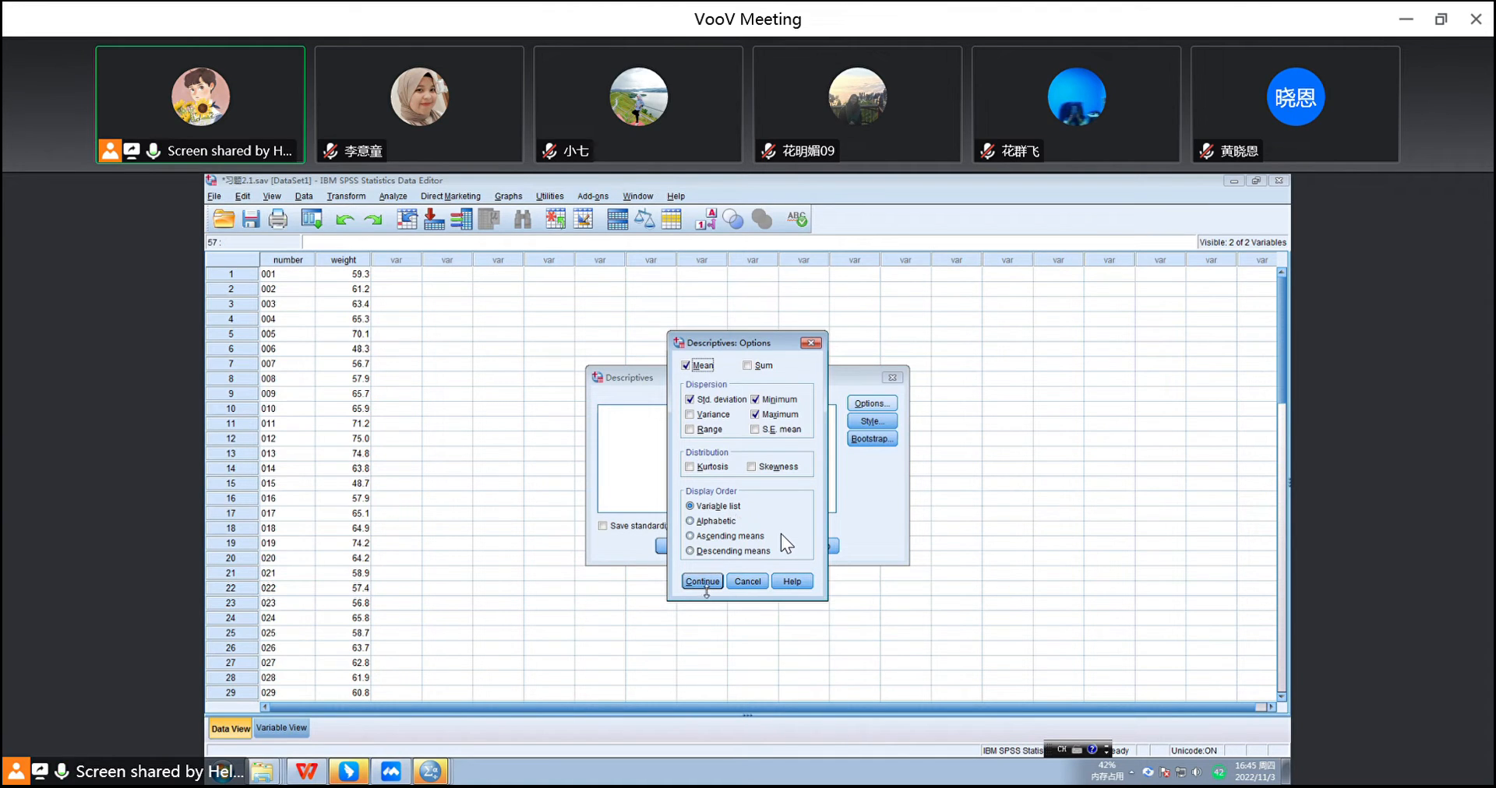
- Rerun Descriptives for weight, keeping mean, standard deviation, minimum and maximum as the reported statistics
{"action": "left_click", "coordinate": [703, 581]}
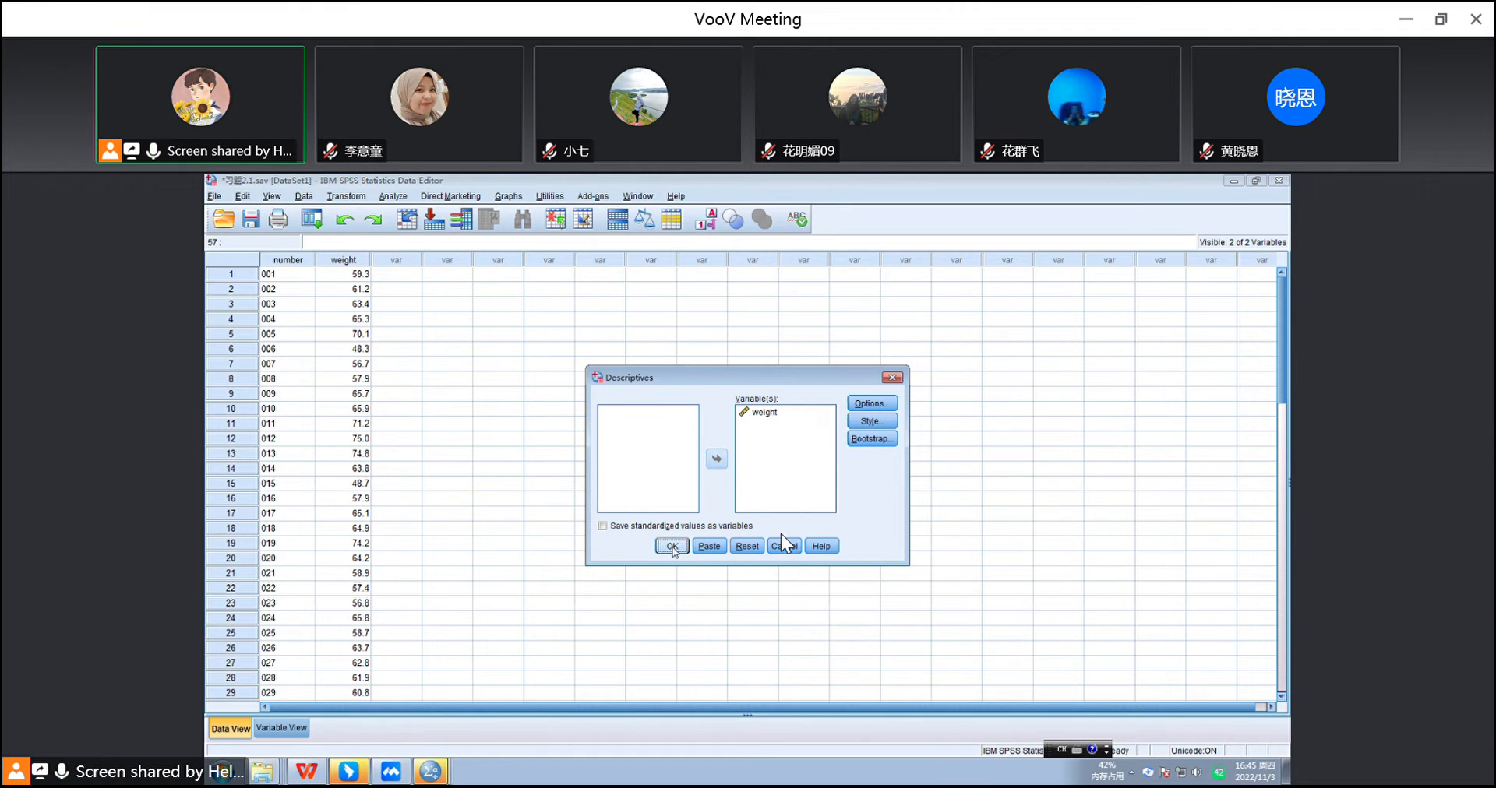
{"action": "left_click", "coordinate": [672, 547]}
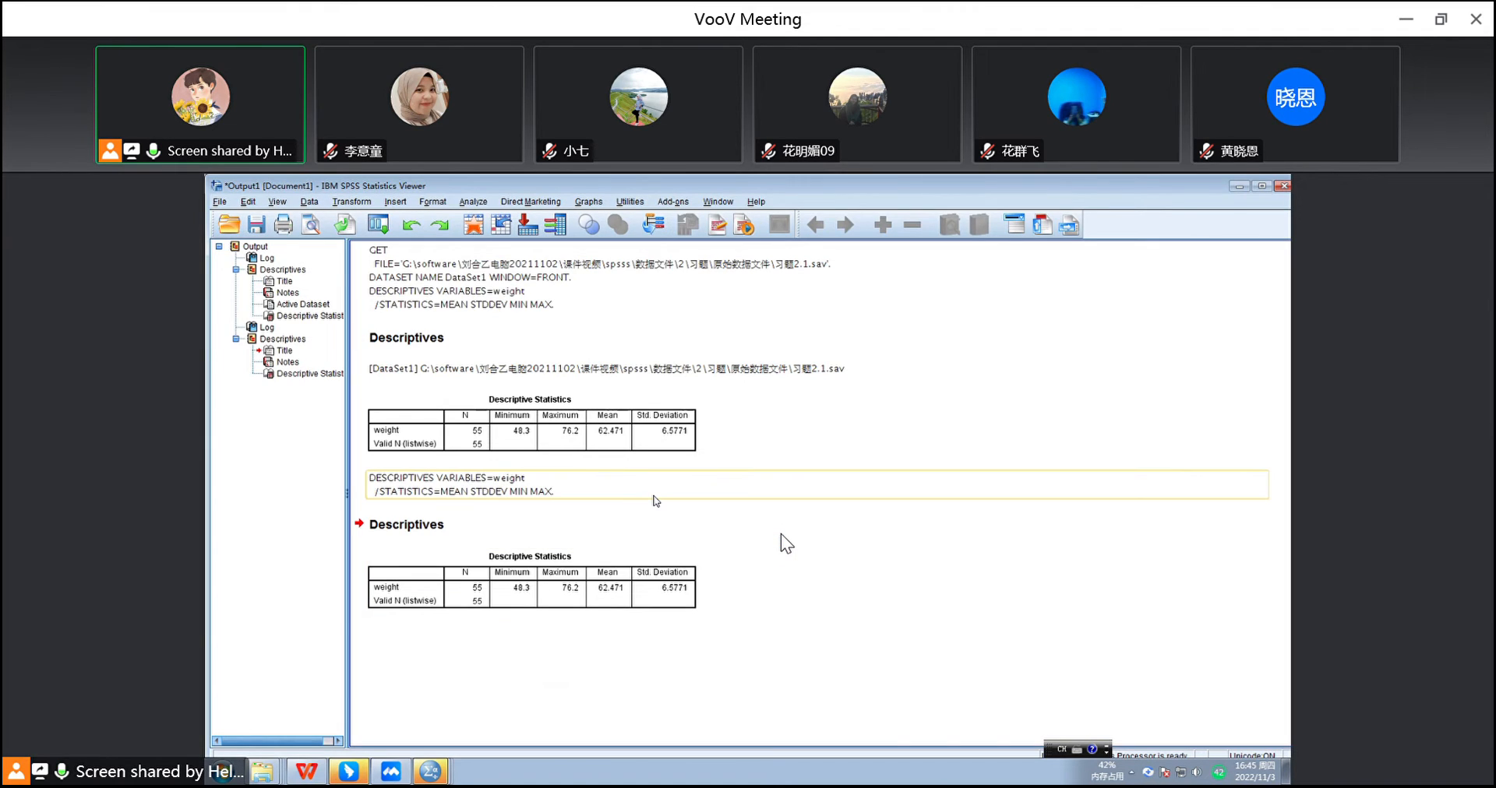
- Turn the meeting microphone on to answer the host and turn it off again
{"action": "left_click", "coordinate": [45, 767]}
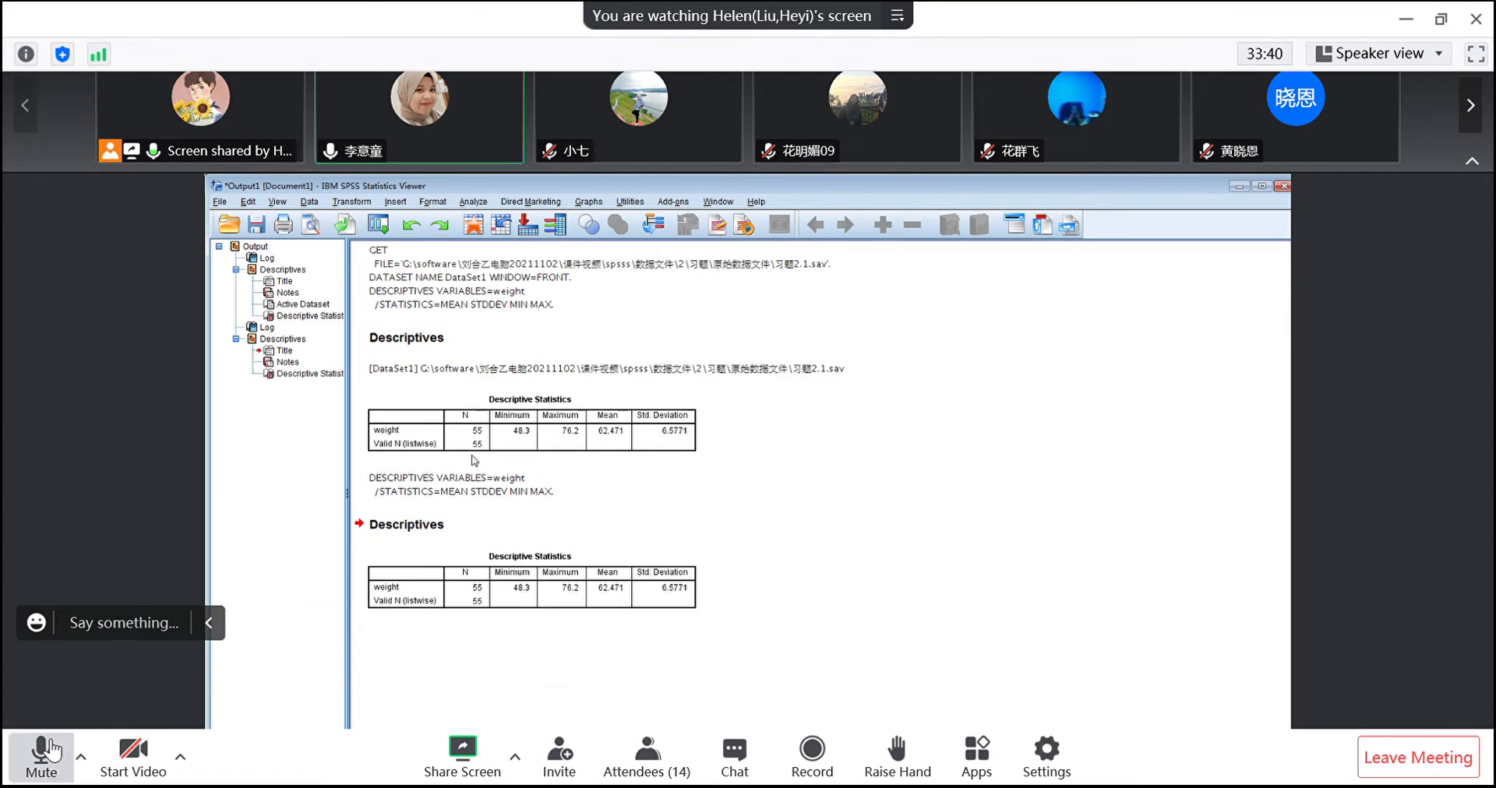
{"action": "left_click", "coordinate": [48, 752]}
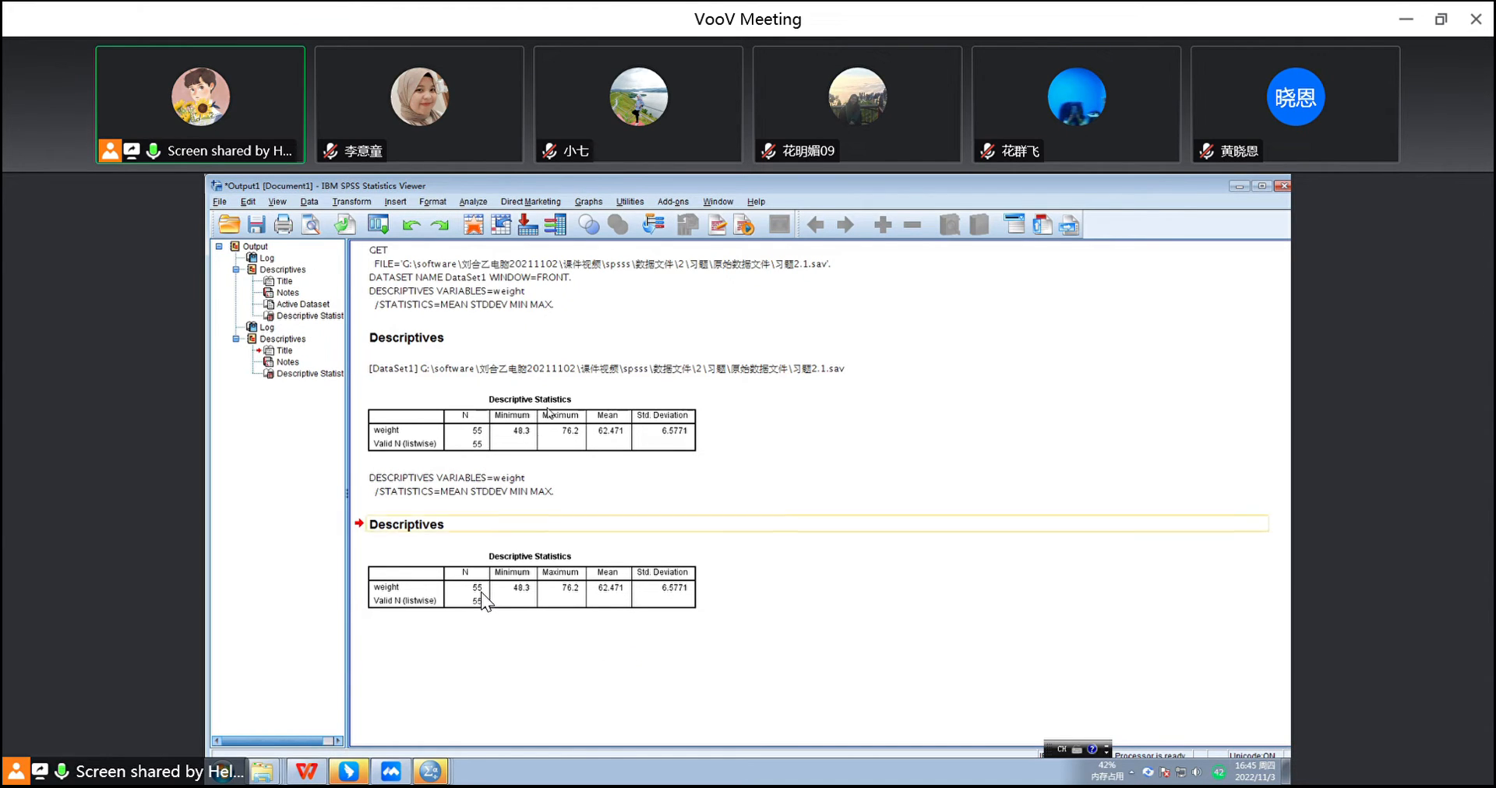
- Switch to DingTalk and draft 62.471+/- as a message in the Medical statistics 2020 batch chat
{"action": "left_click", "coordinate": [401, 598]}
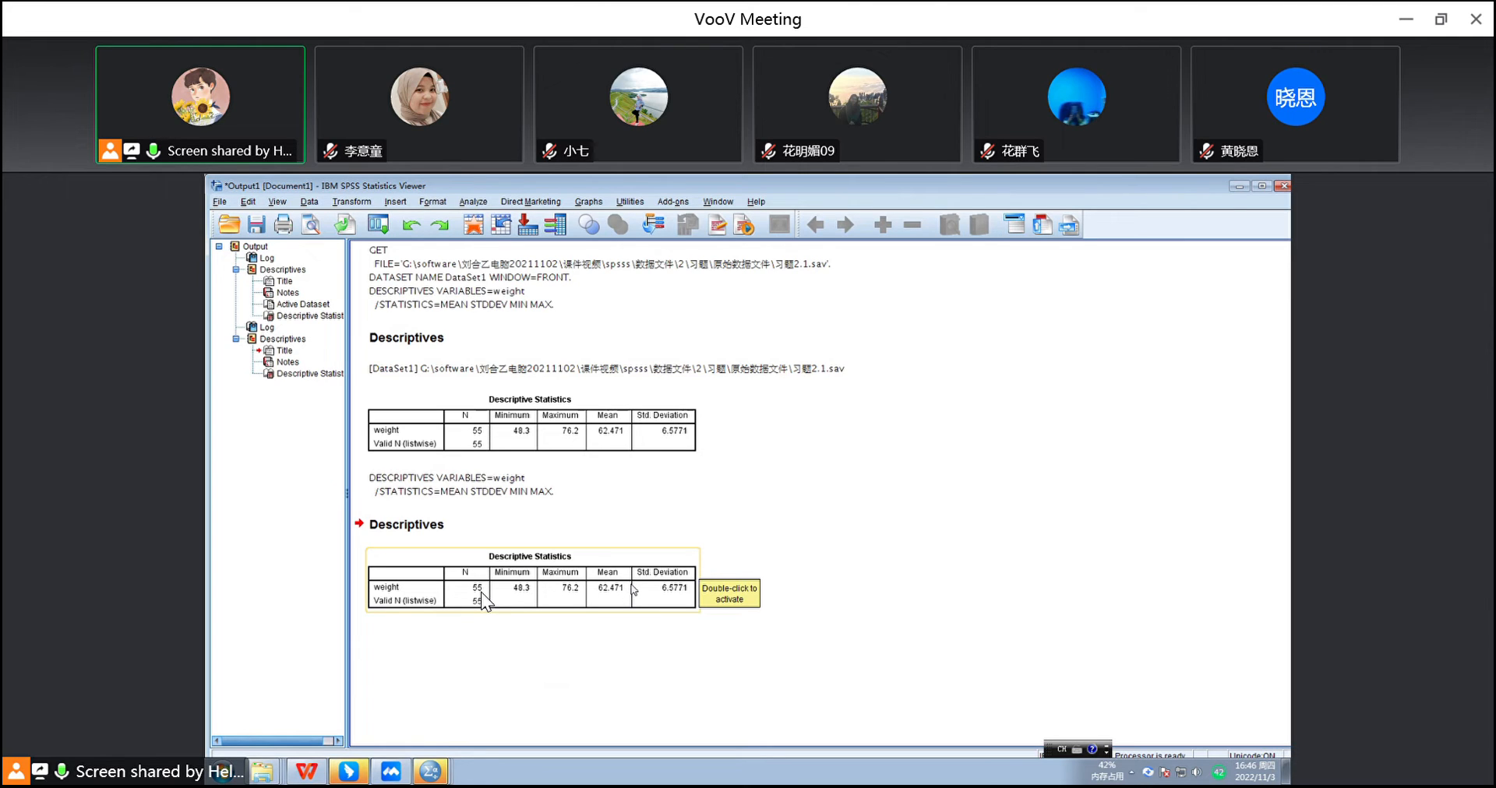
{"action": "mouse_move", "coordinate": [395, 771]}
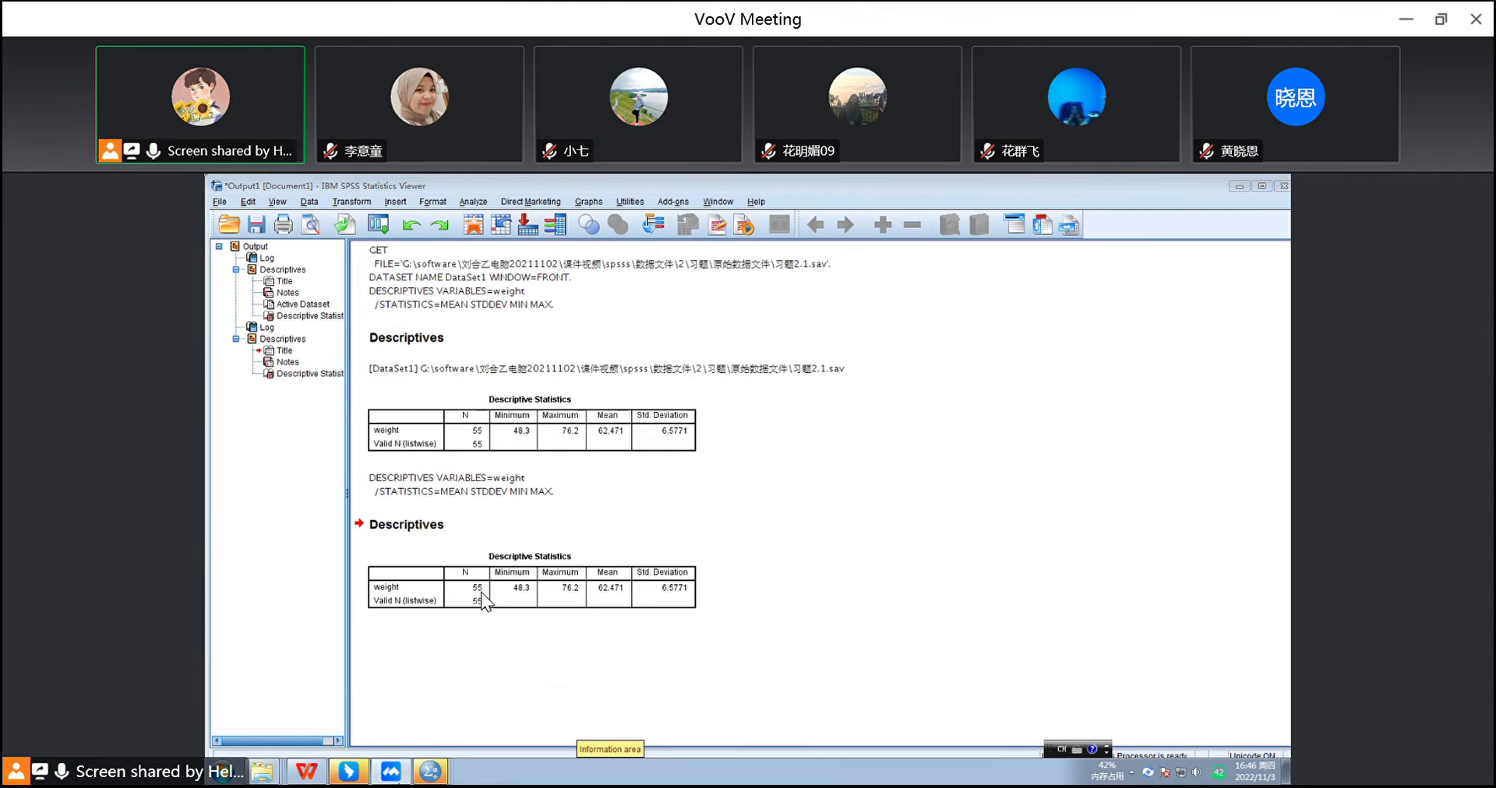
{"action": "left_click", "coordinate": [353, 767]}
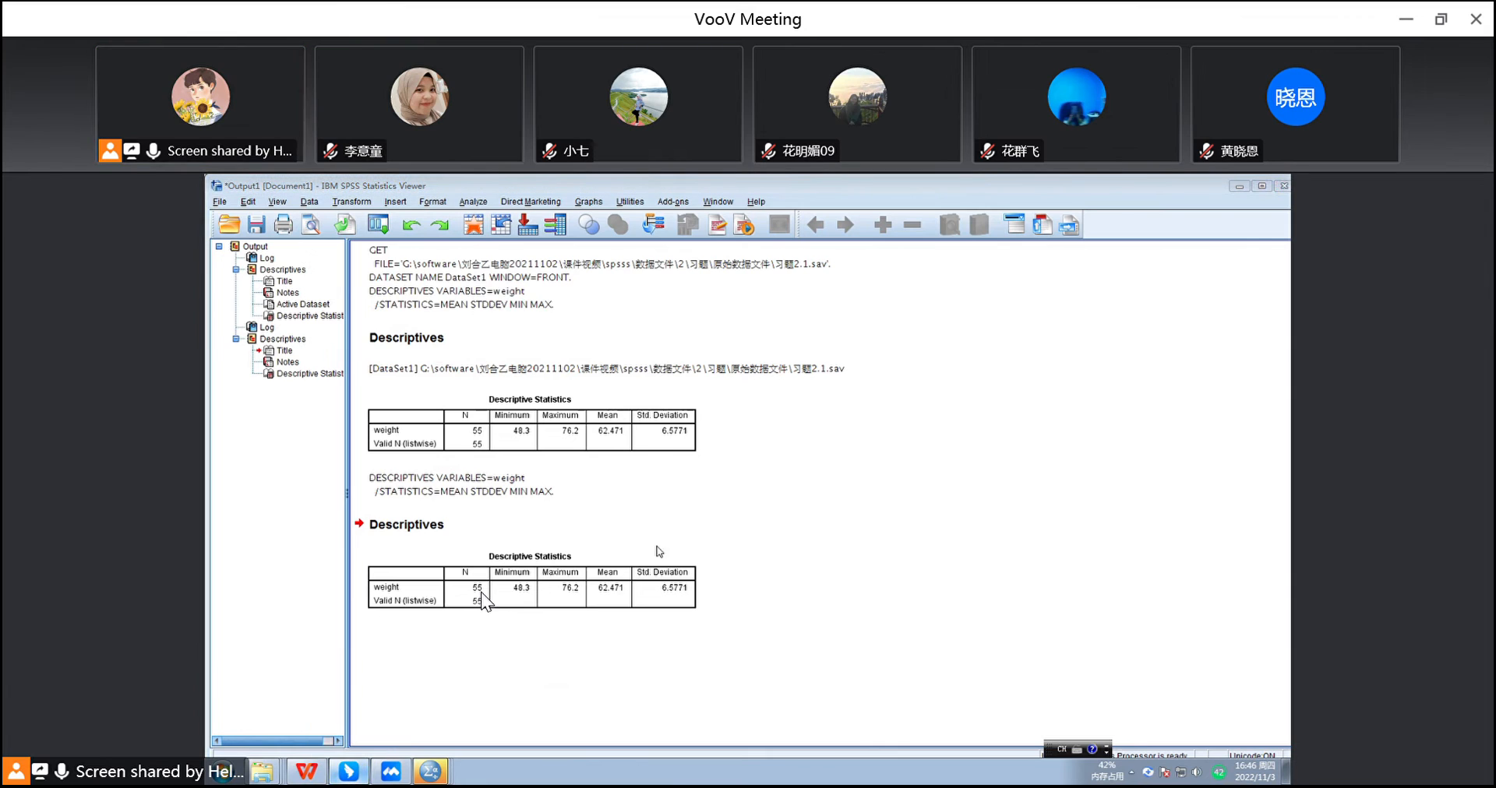
{"action": "type", "text": "6"}
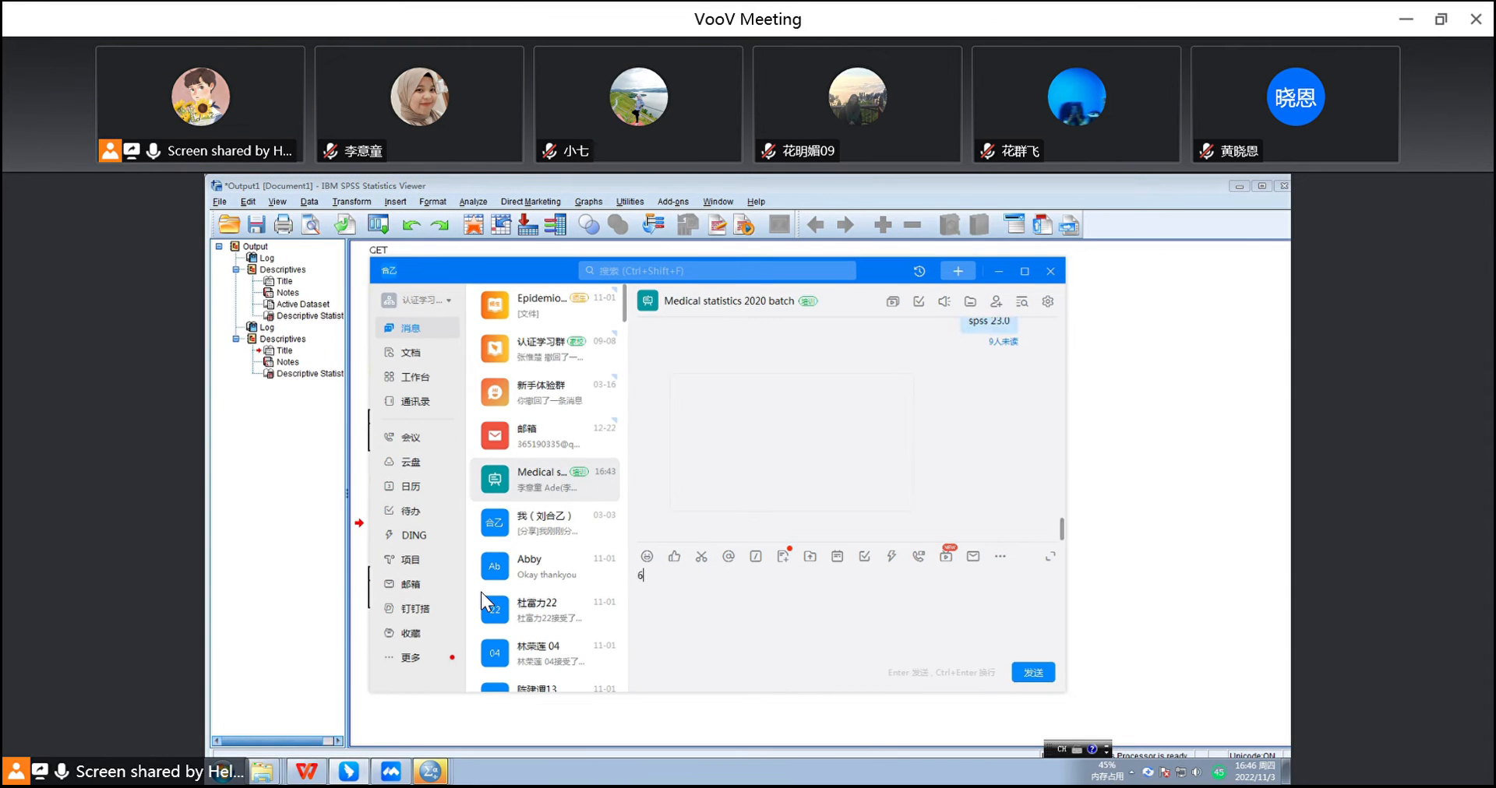
{"action": "type", "text": "2.471"}
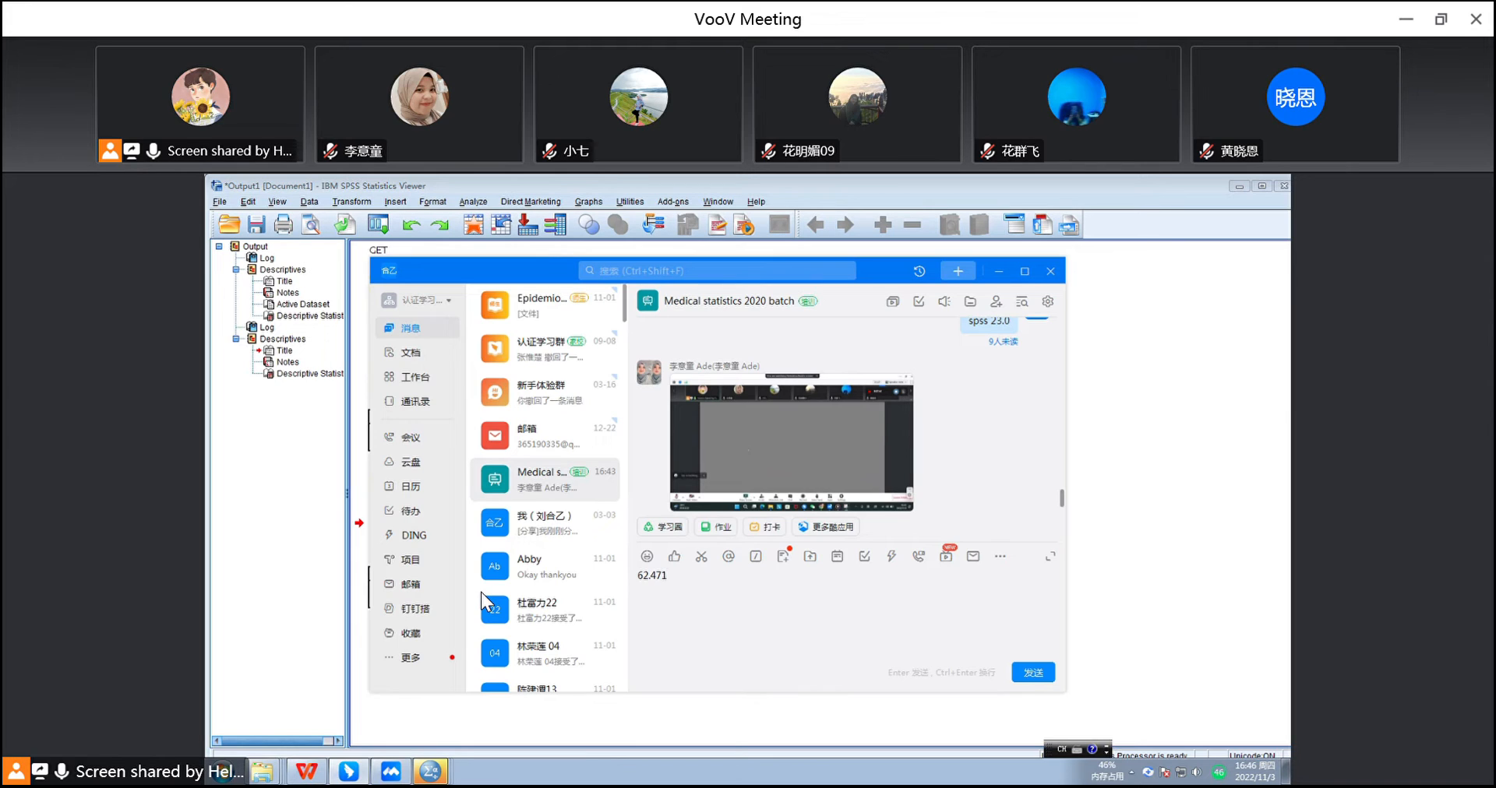
{"action": "type", "text": "+"}
{"action": "key", "text": "BackSpace"}
{"action": "type", "text": "+/-"}
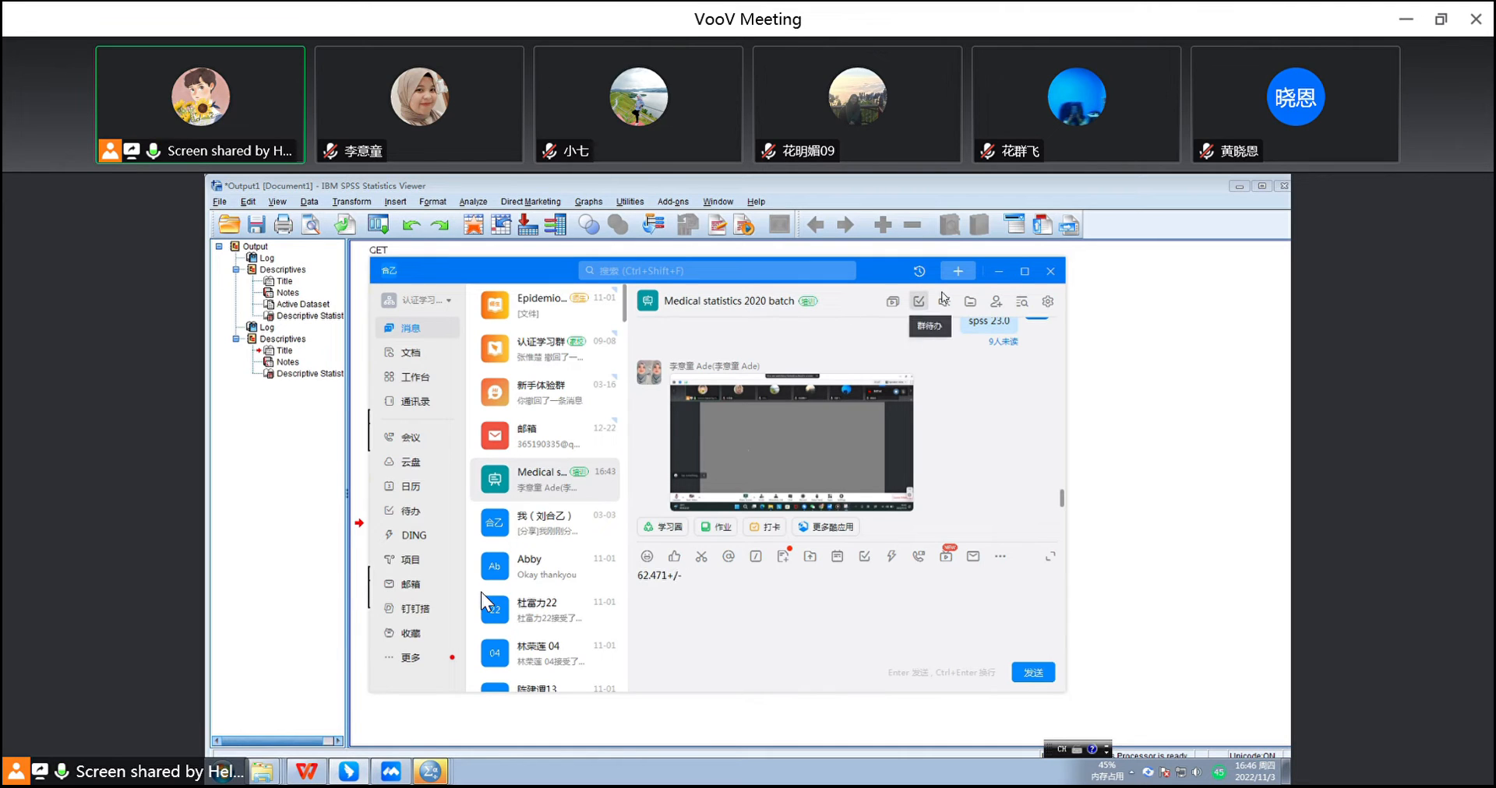
- Look up weight's standard deviation in the SPSS output and append 6.5771 to the draft message in DingTalk
{"action": "key", "text": "alt+Tab"}
{"action": "left_click", "coordinate": [671, 610]}
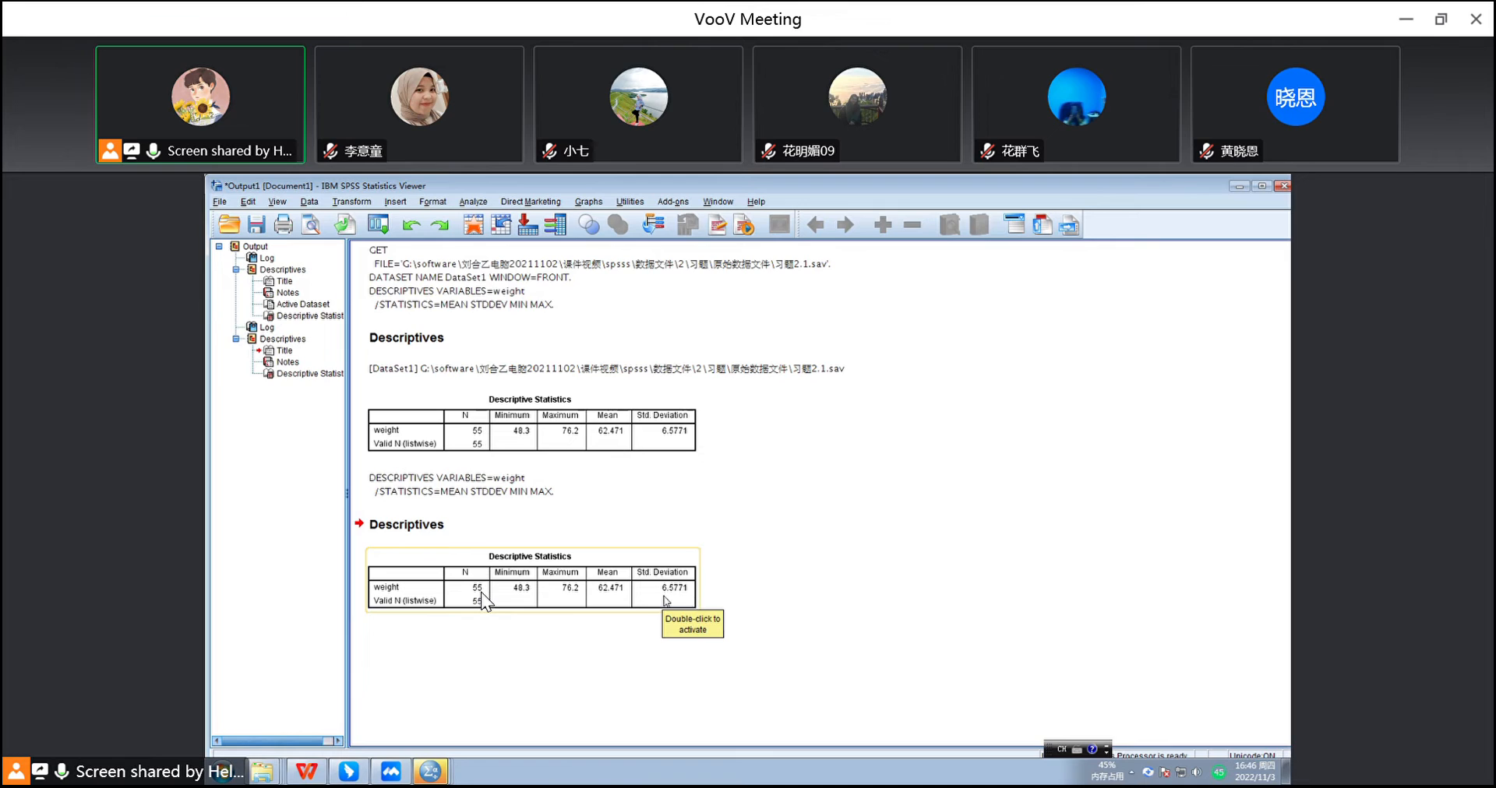
{"action": "left_click", "coordinate": [430, 771]}
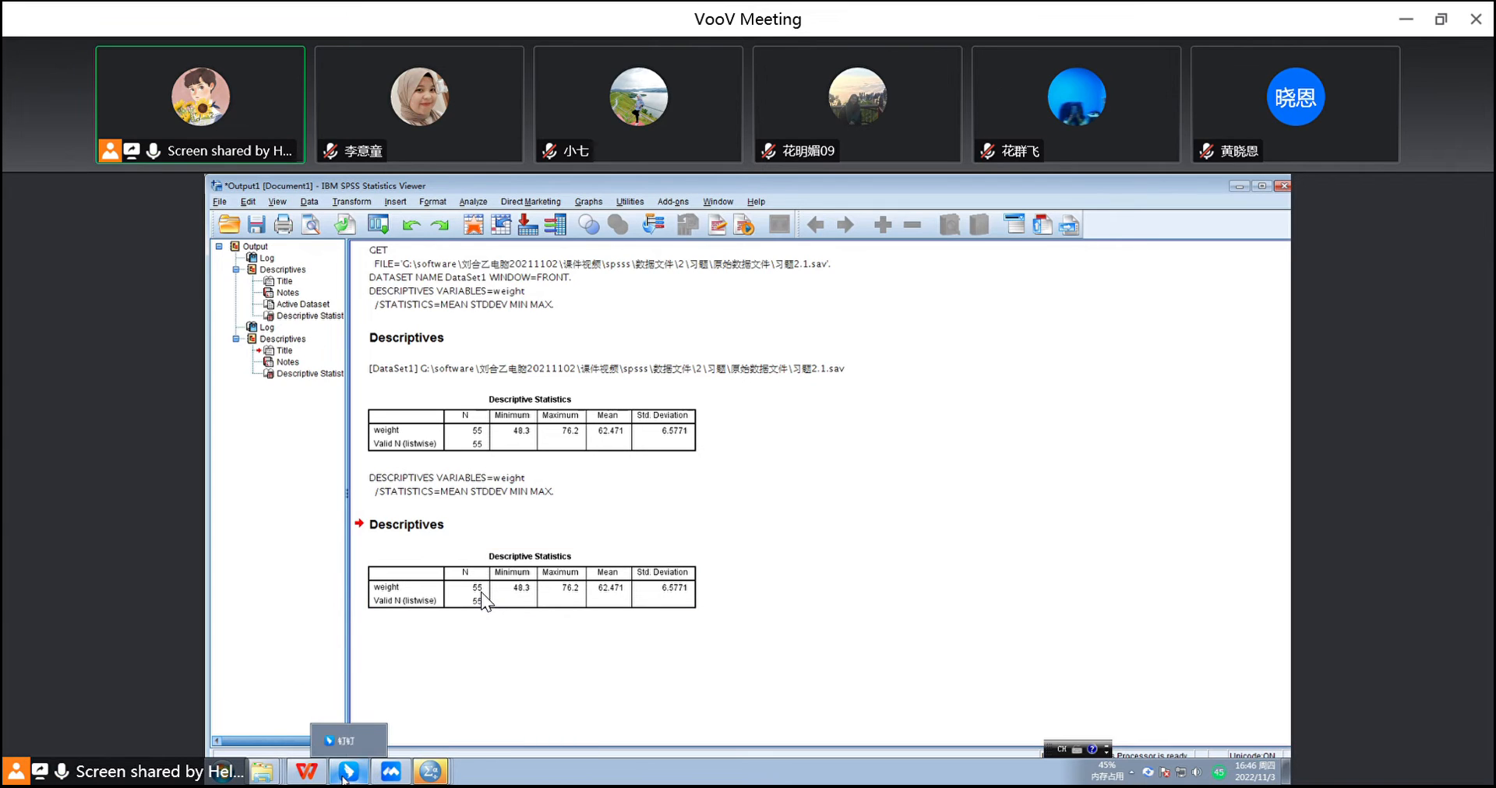
{"action": "mouse_move", "coordinate": [311, 779]}
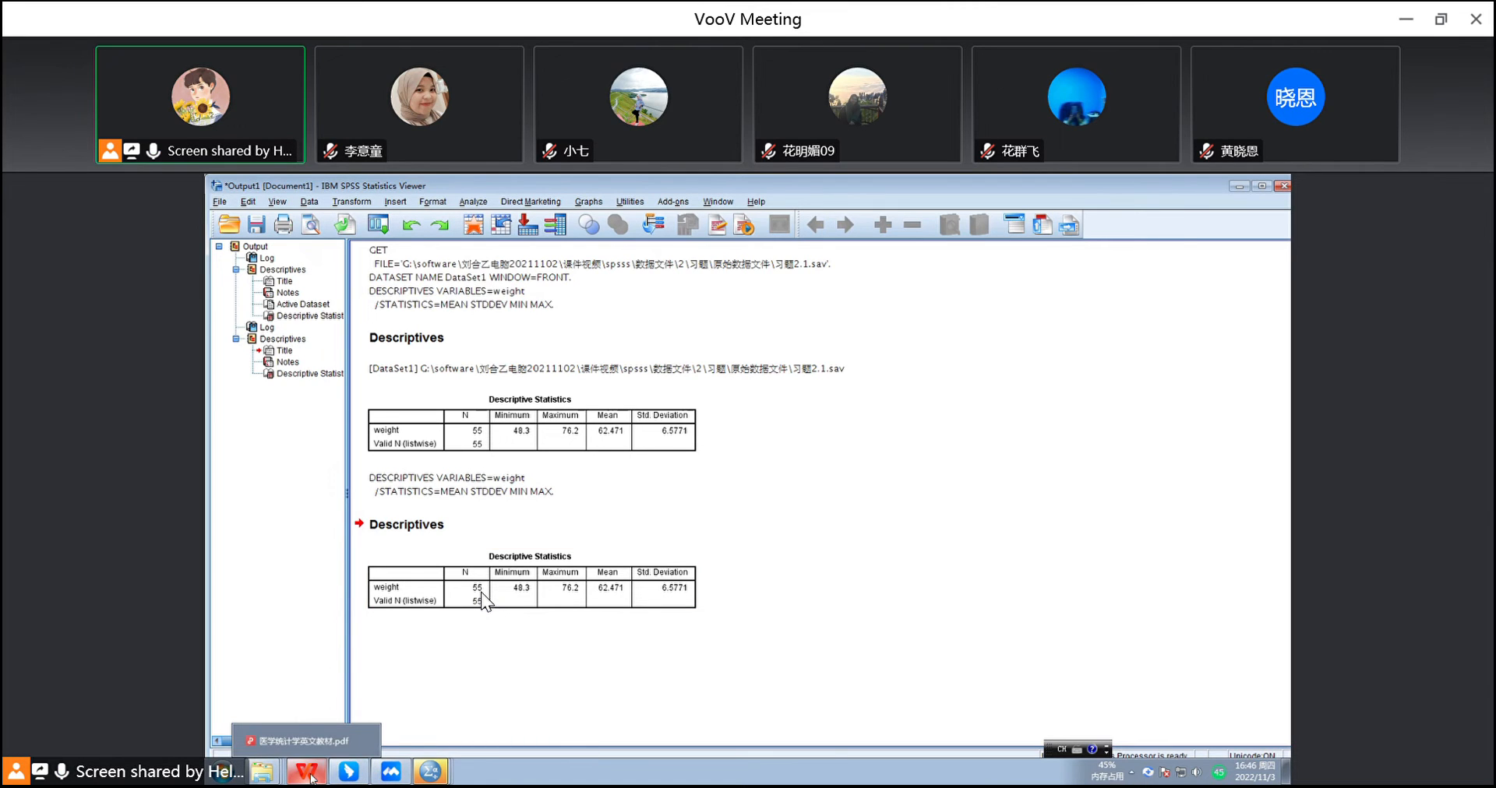
{"action": "left_click", "coordinate": [362, 775]}
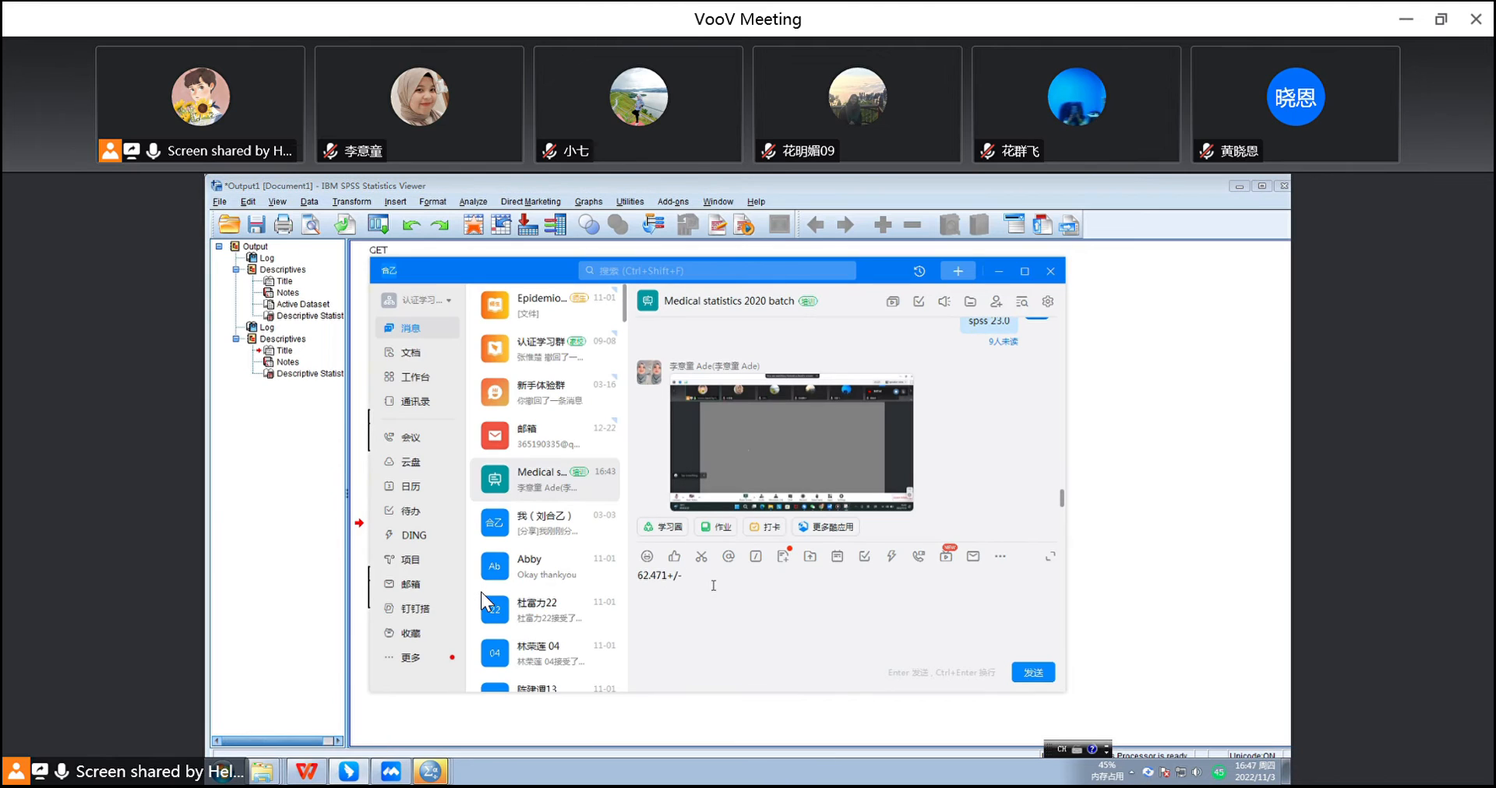
{"action": "type", "text": "6.5771"}
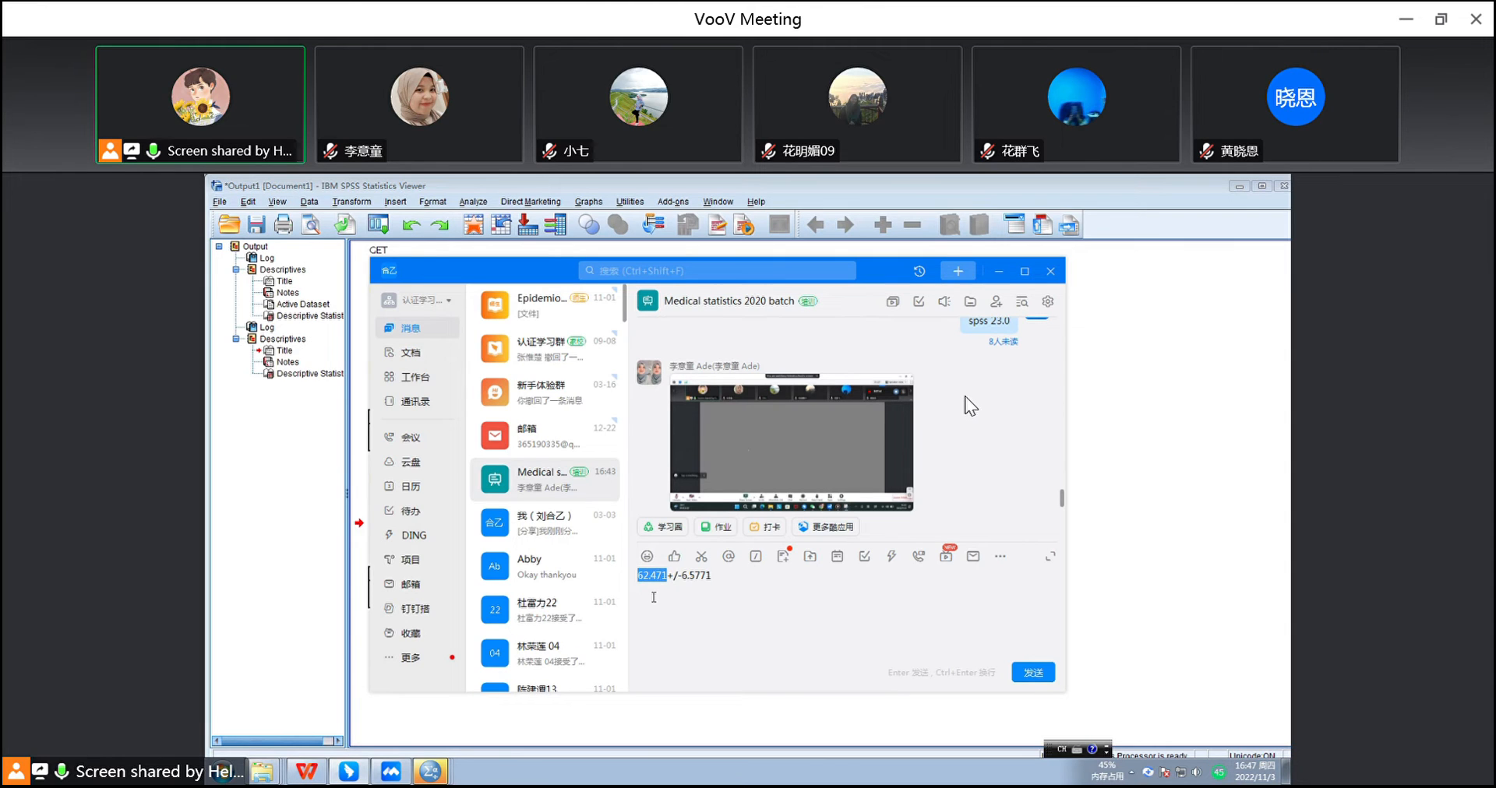
- Open the list of attendees in the VooV meeting
{"action": "mouse_move", "coordinate": [1017, 242]}
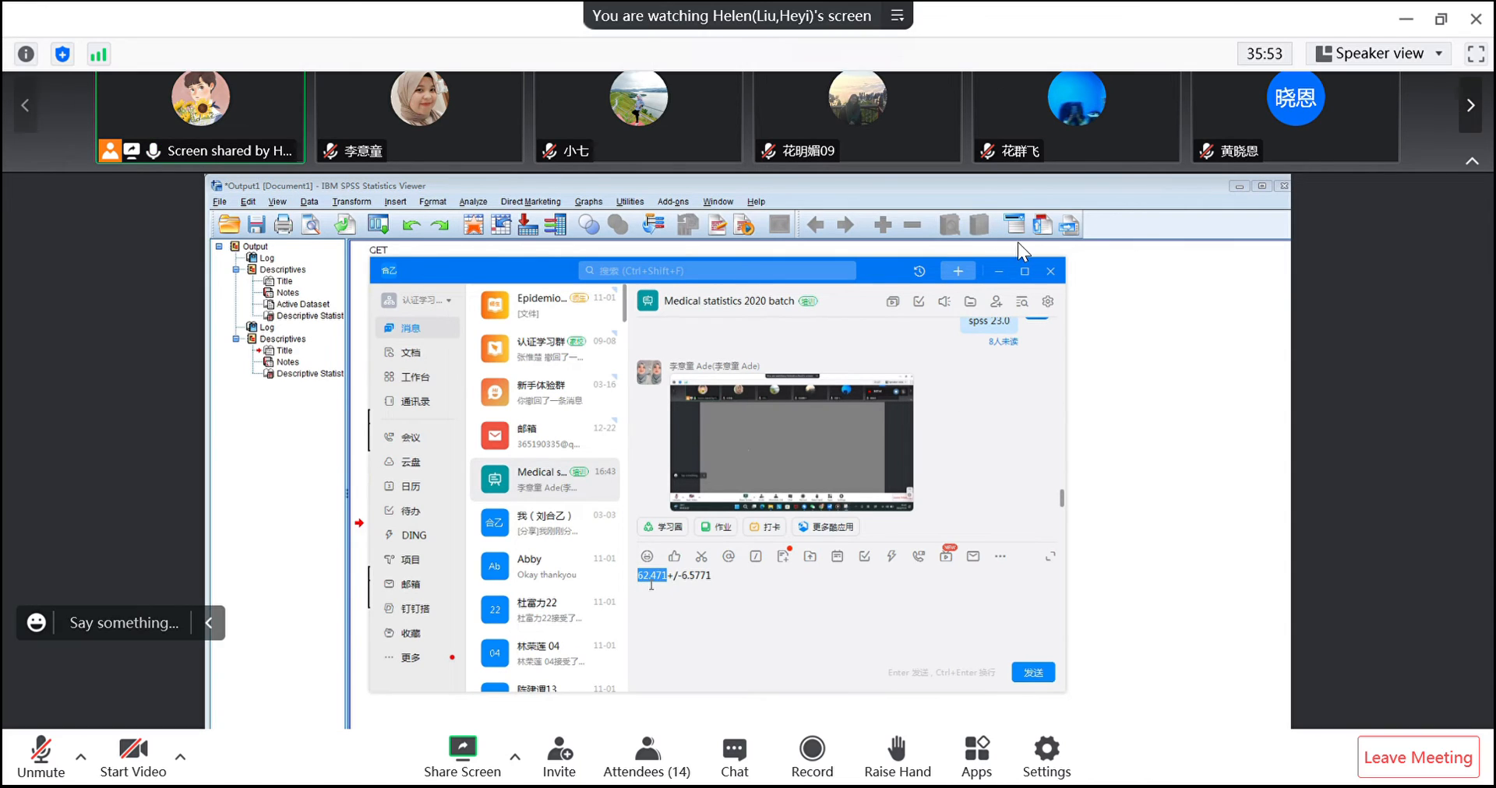
{"action": "left_click", "coordinate": [648, 780]}
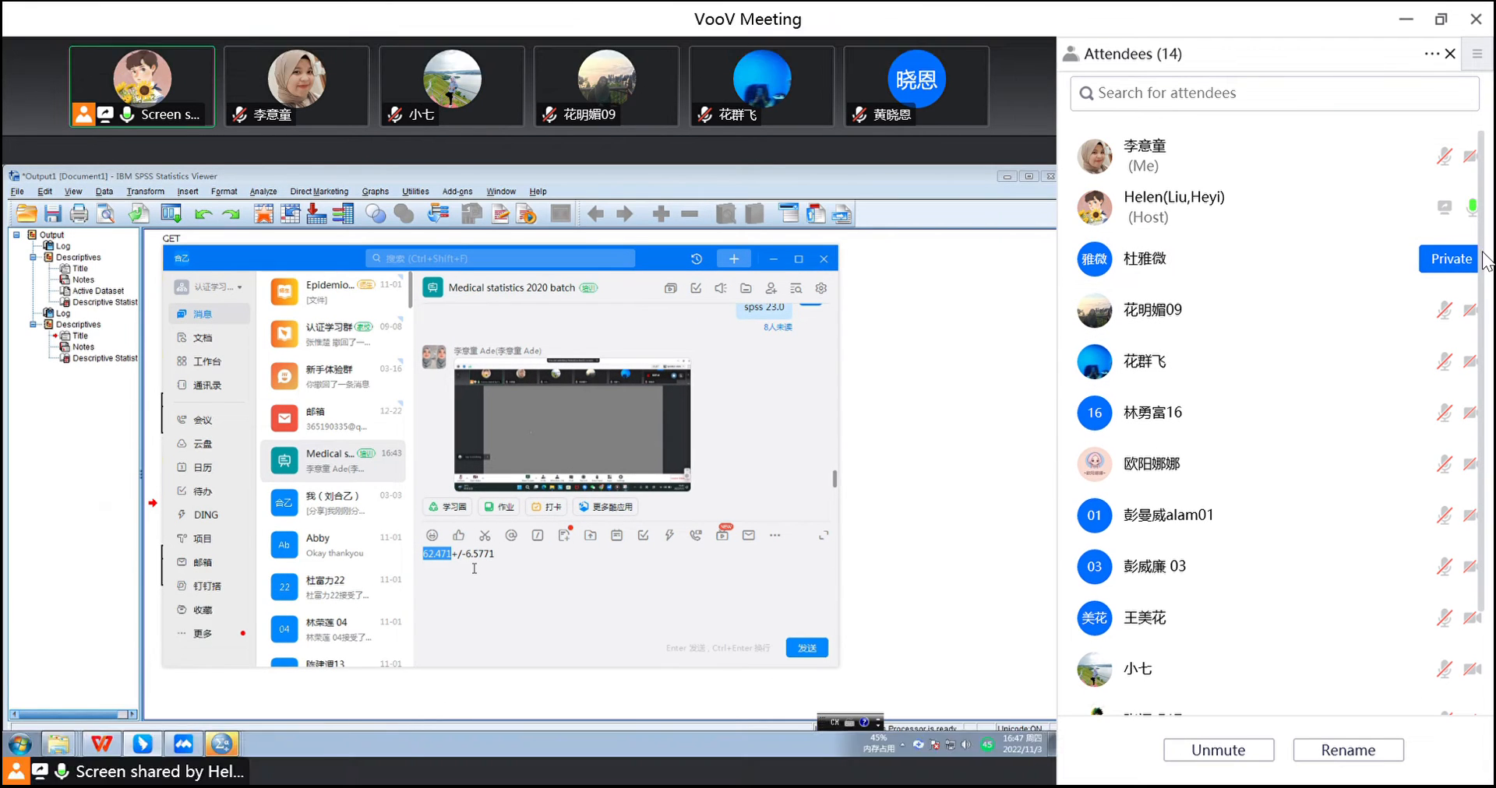
- Look through the list of meeting attendees and close it
{"action": "scroll", "coordinate": [1439, 390], "scroll_direction": "down", "scroll_amount": 3}
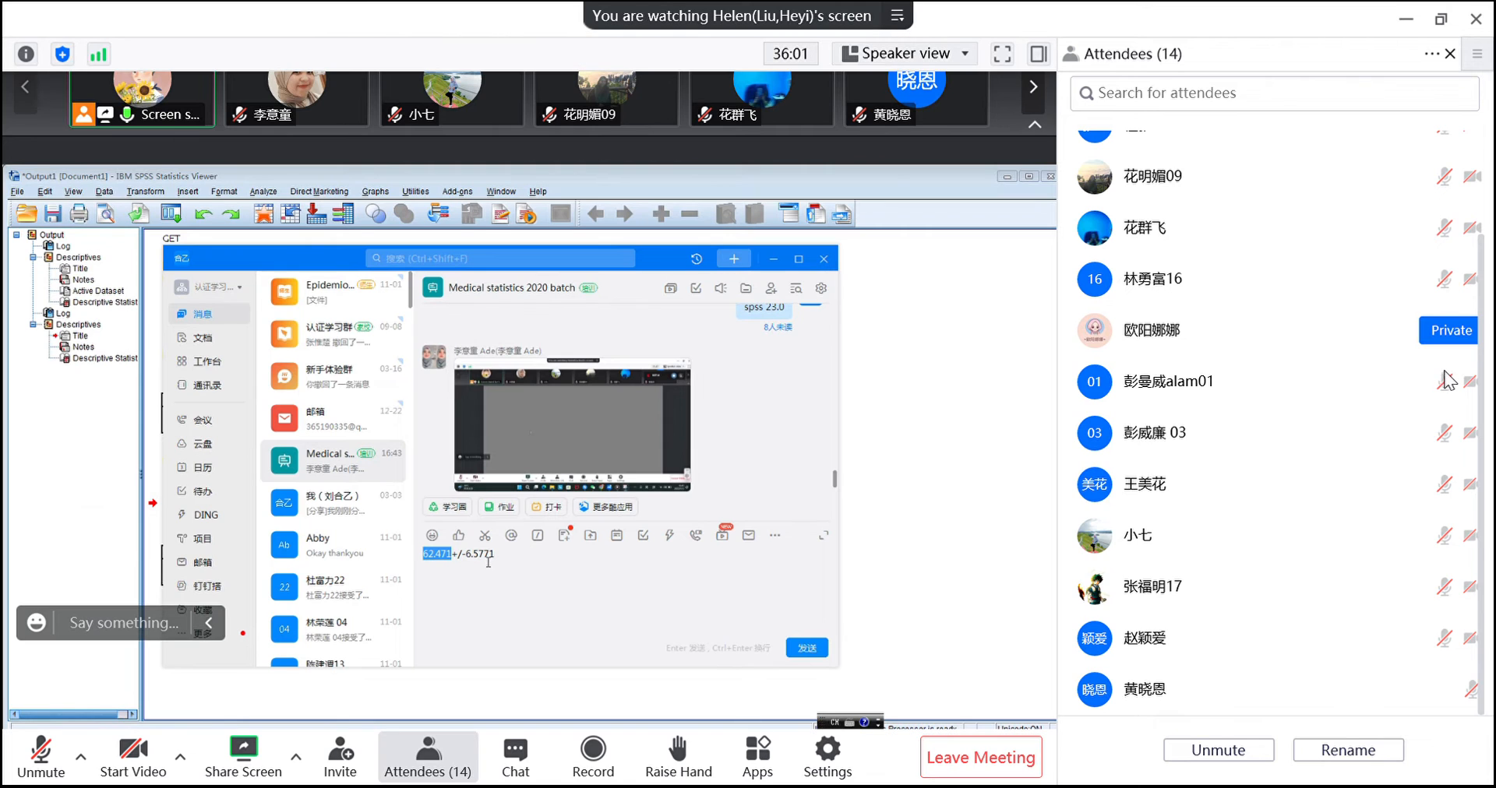
{"action": "scroll", "coordinate": [1441, 397], "scroll_direction": "up", "scroll_amount": 3}
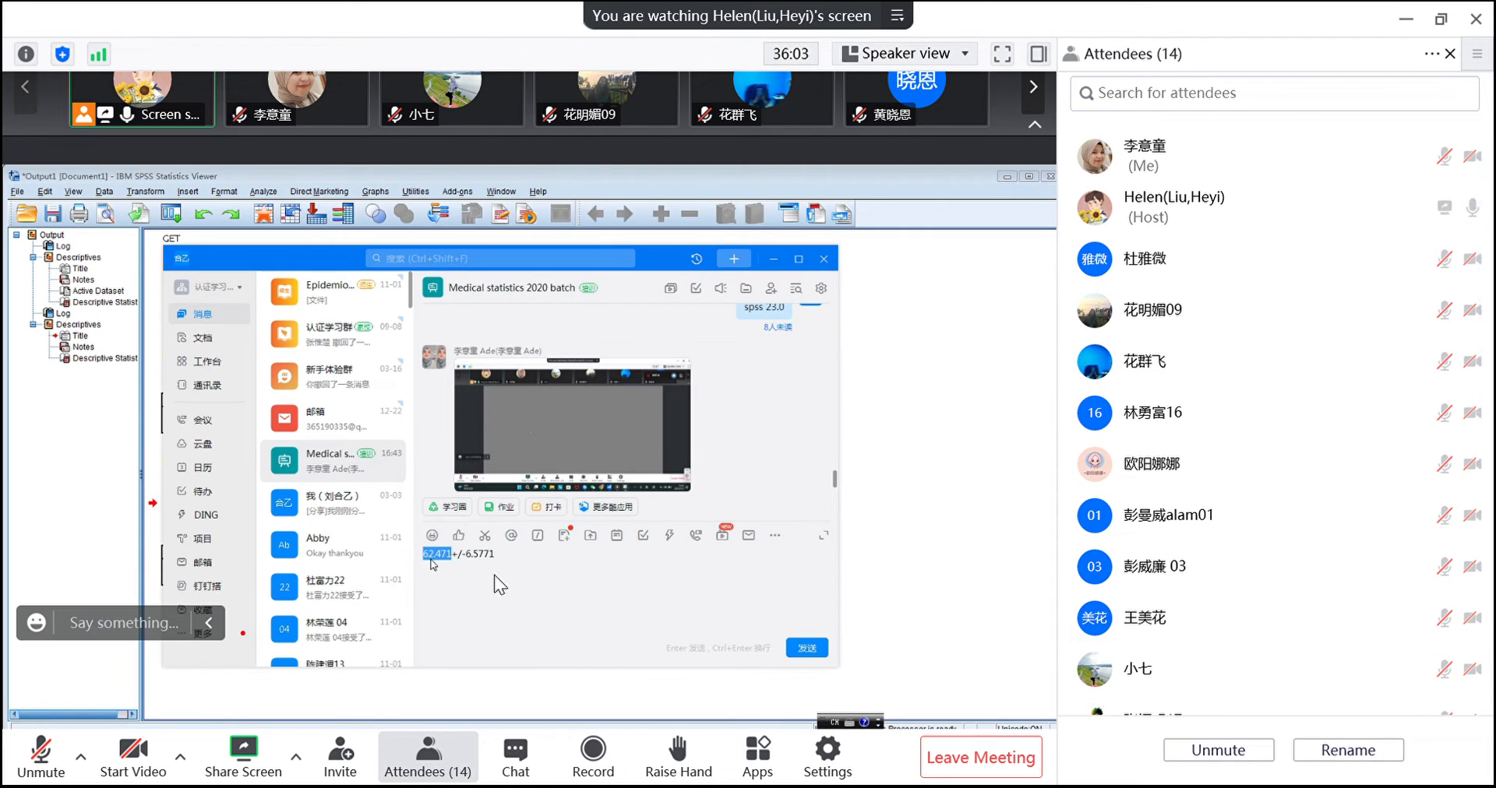
{"action": "left_click", "coordinate": [427, 762]}
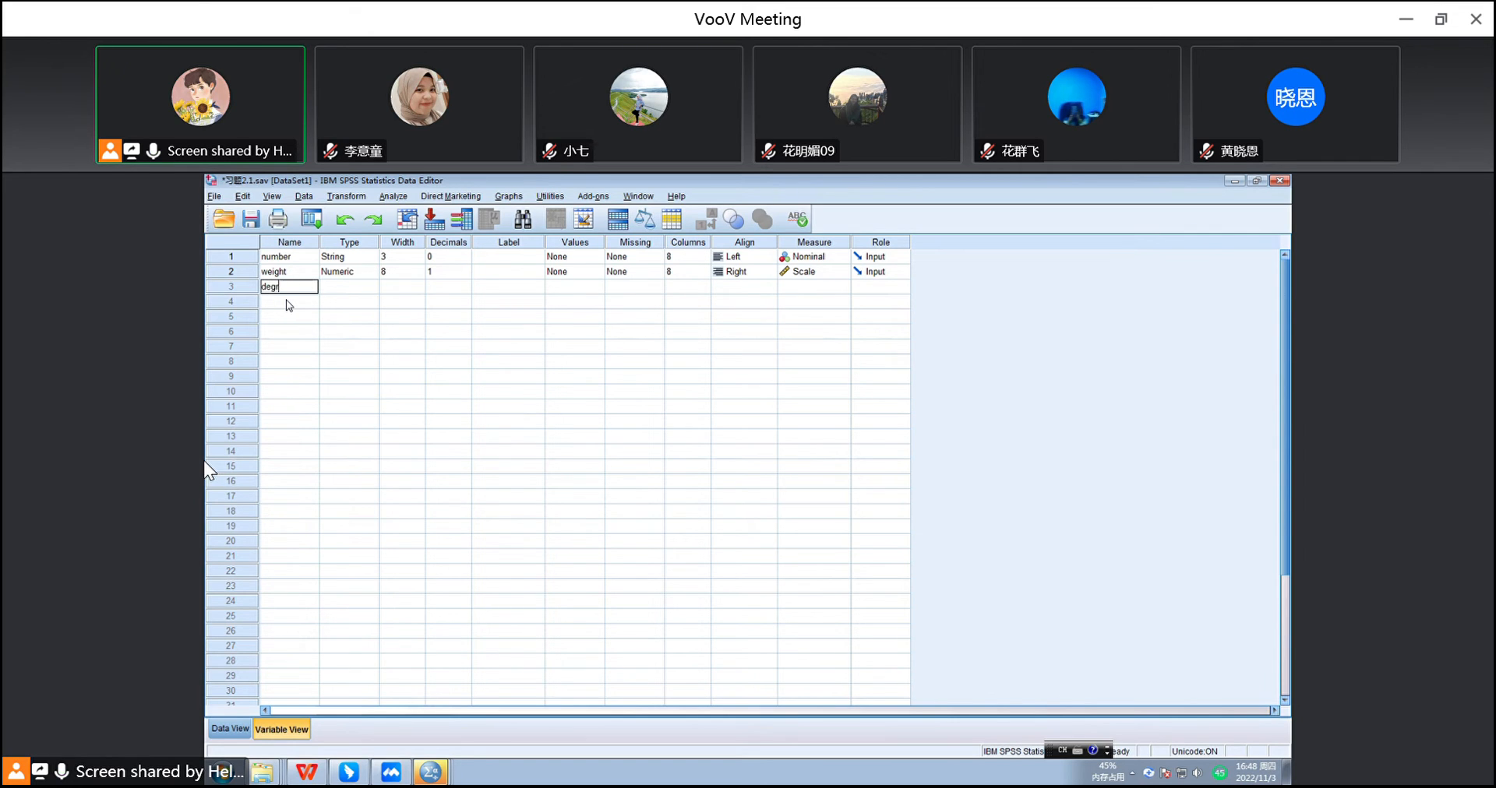
- Finish naming the third variable degree and set its decimals to 1
{"action": "left_click", "coordinate": [387, 336]}
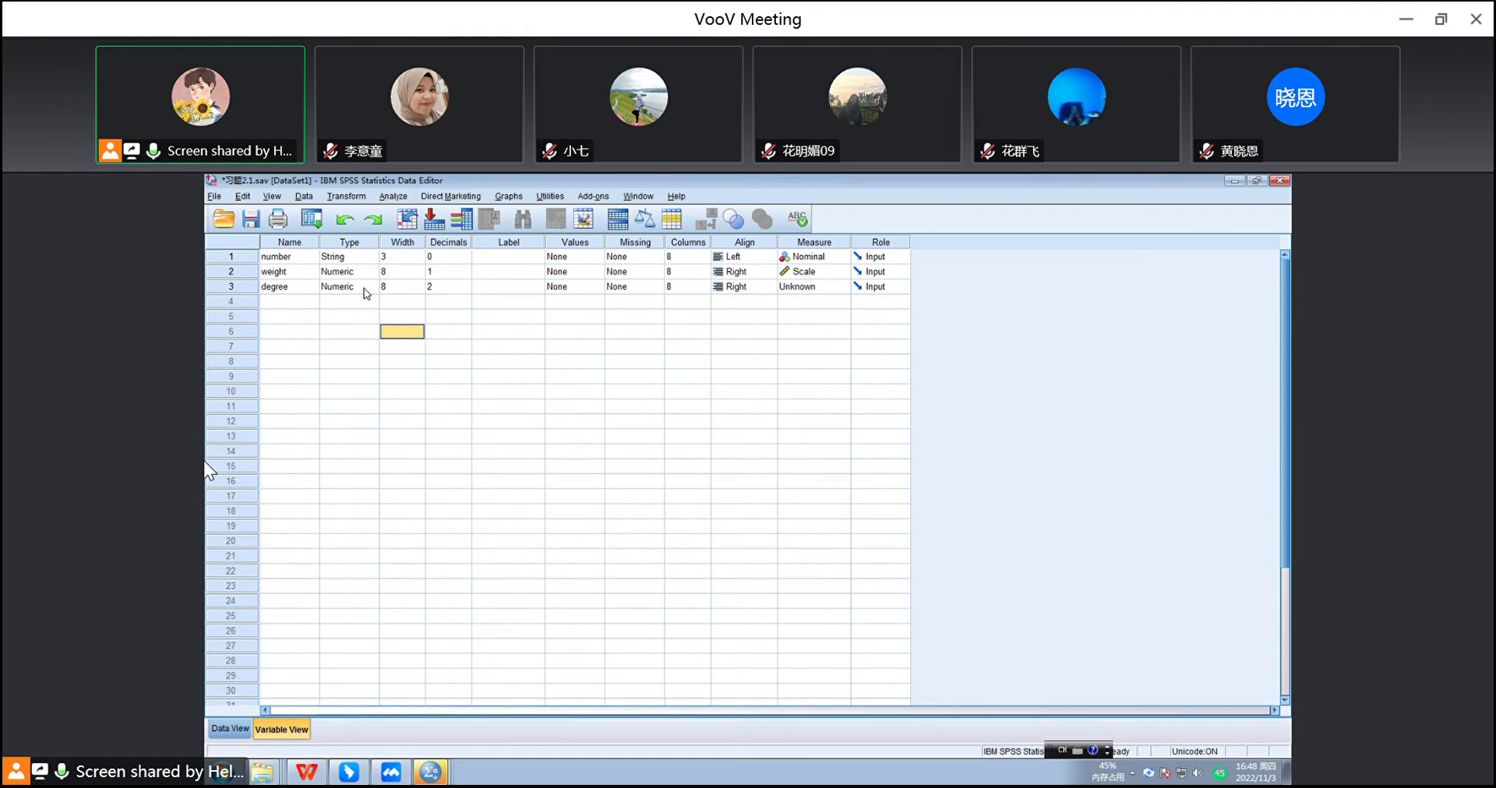
{"action": "left_click", "coordinate": [449, 288]}
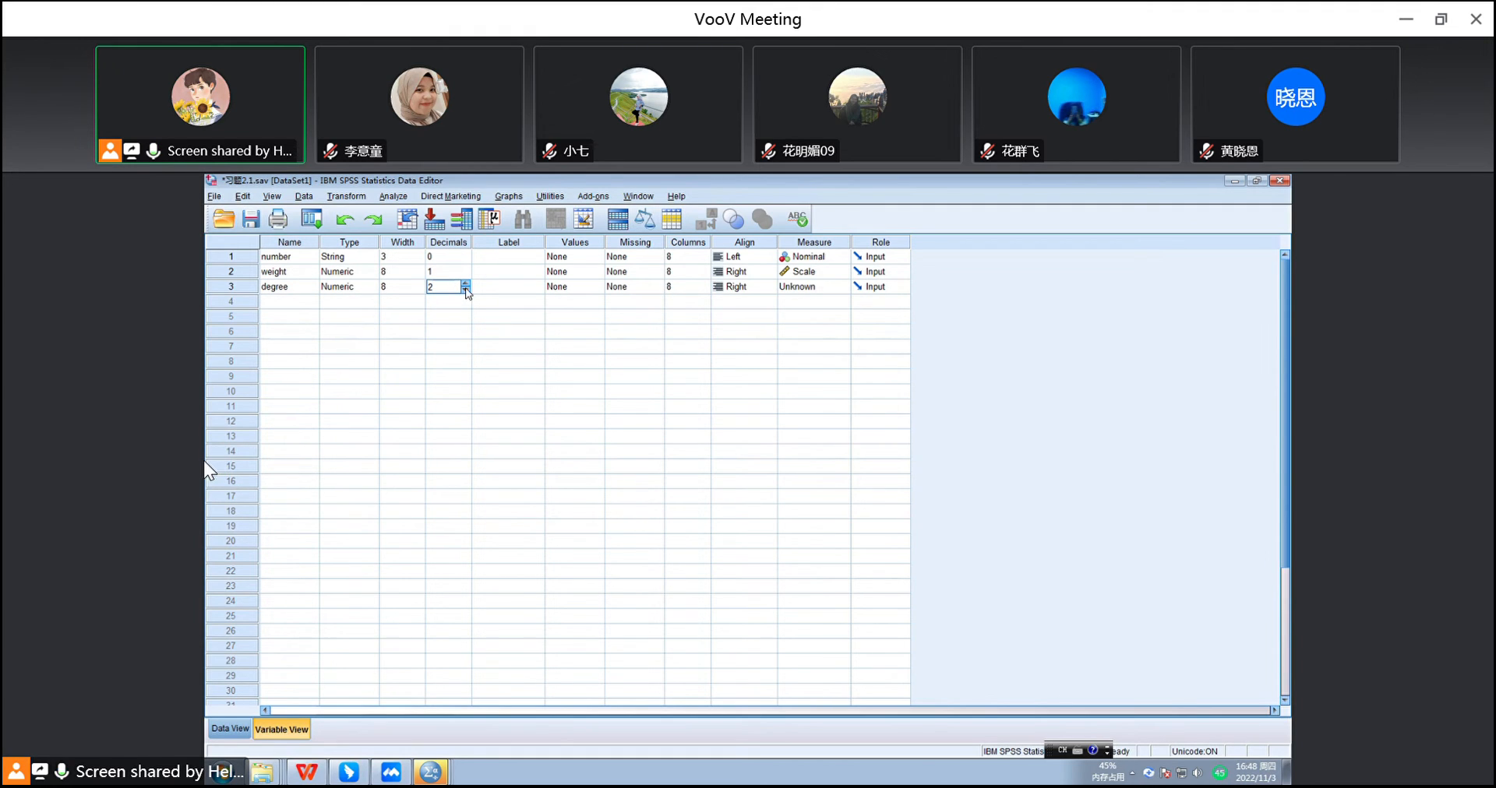
{"action": "left_click", "coordinate": [465, 290]}
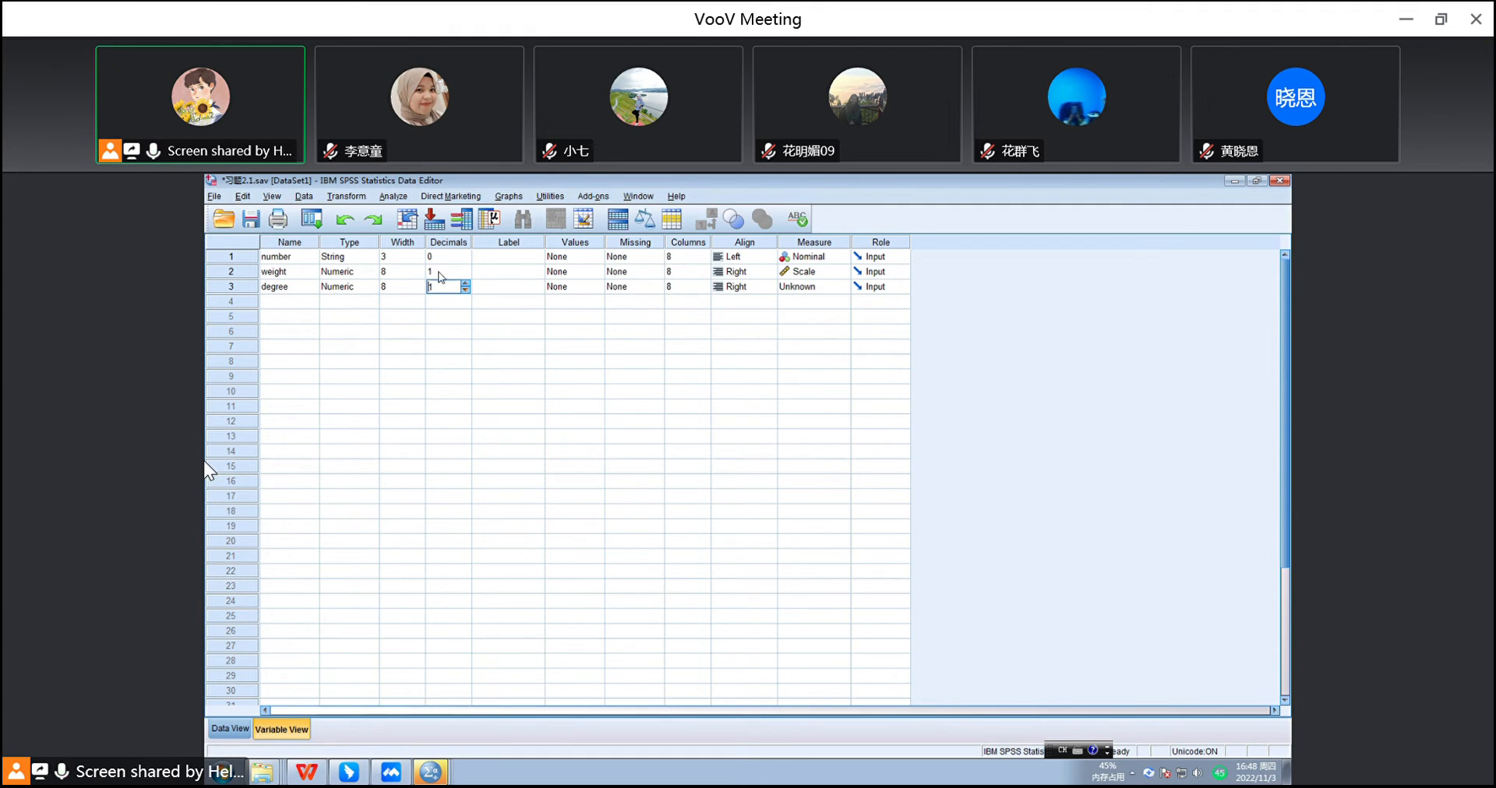
{"action": "left_click", "coordinate": [354, 365]}
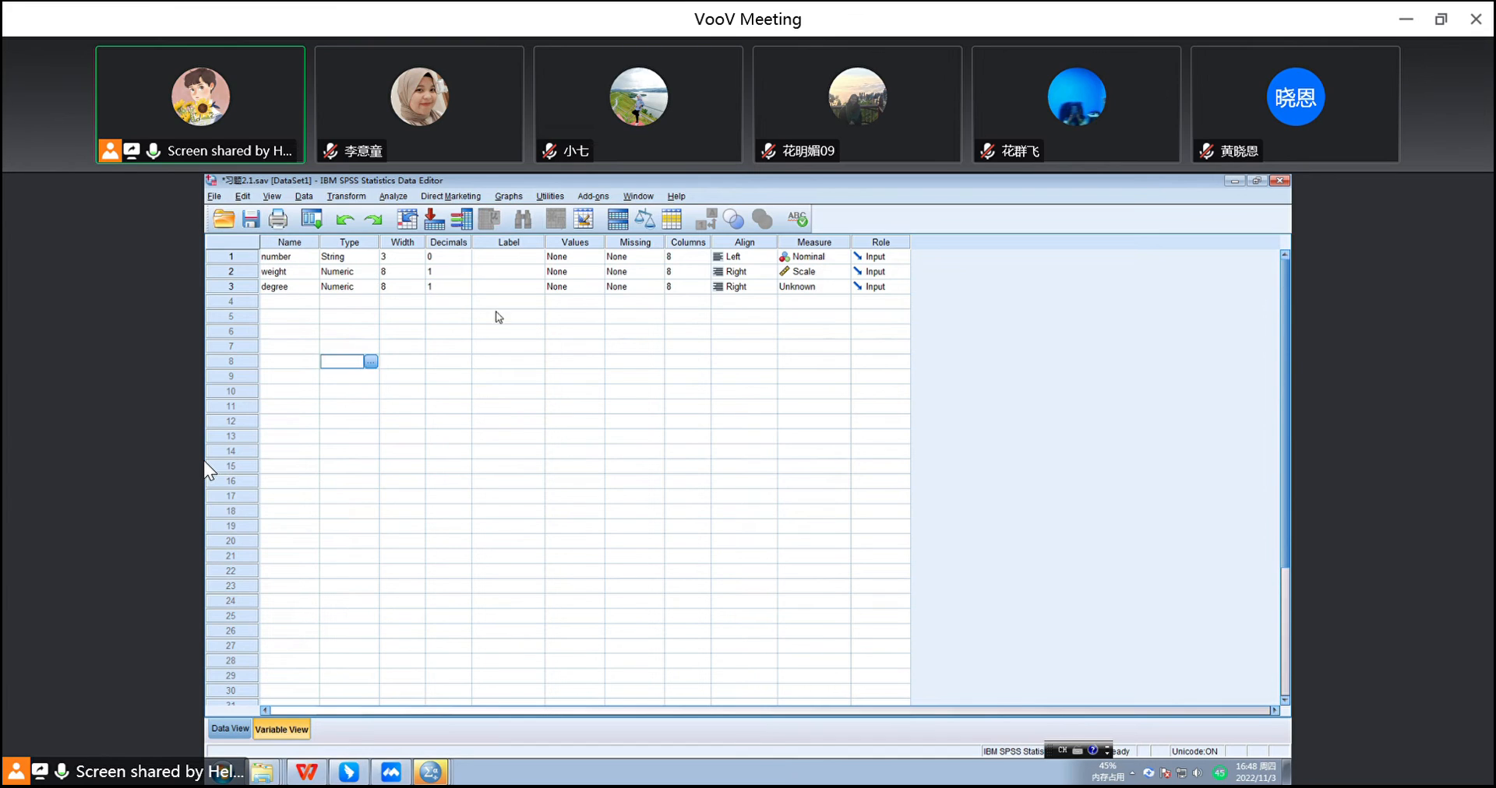
{"action": "left_click", "coordinate": [587, 290]}
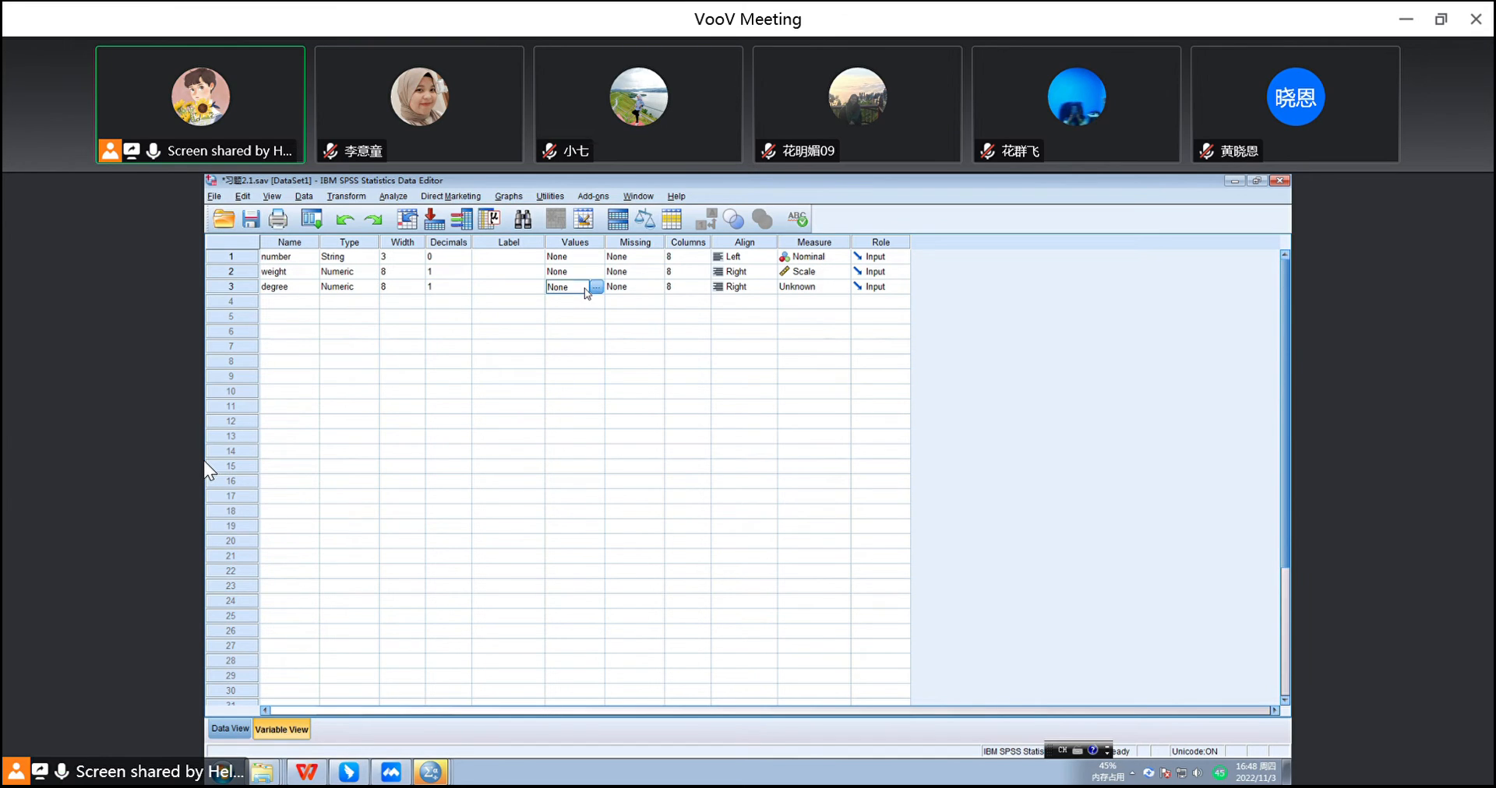
{"action": "left_click", "coordinate": [515, 289]}
{"action": "left_click", "coordinate": [565, 290]}
{"action": "left_click", "coordinate": [597, 288]}
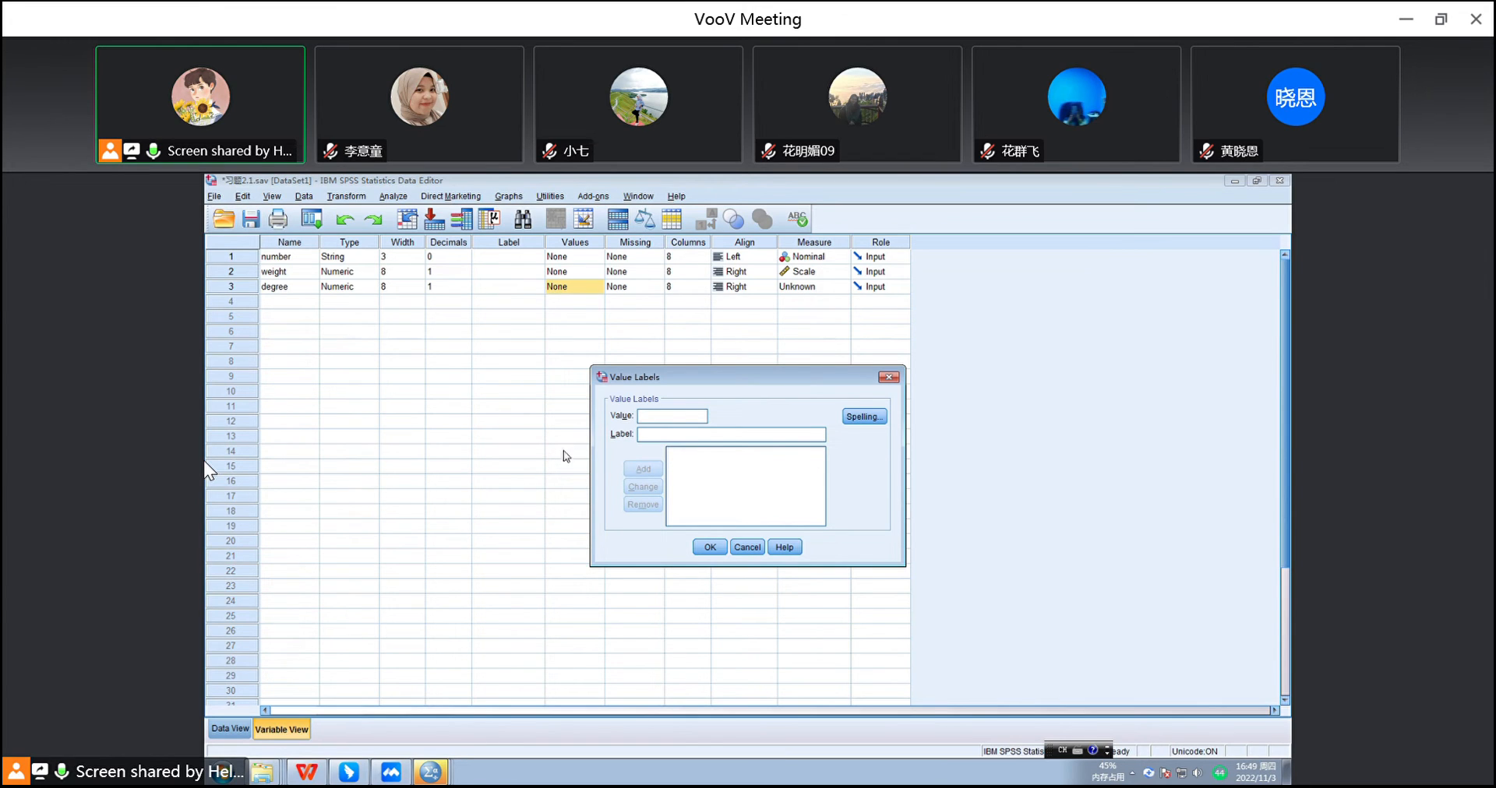
- Decline the file-in-use prompt in the Untitled1 data editor, then return to 习题2.1.sav and close its Value Labels dialog
{"action": "mouse_move", "coordinate": [392, 773]}
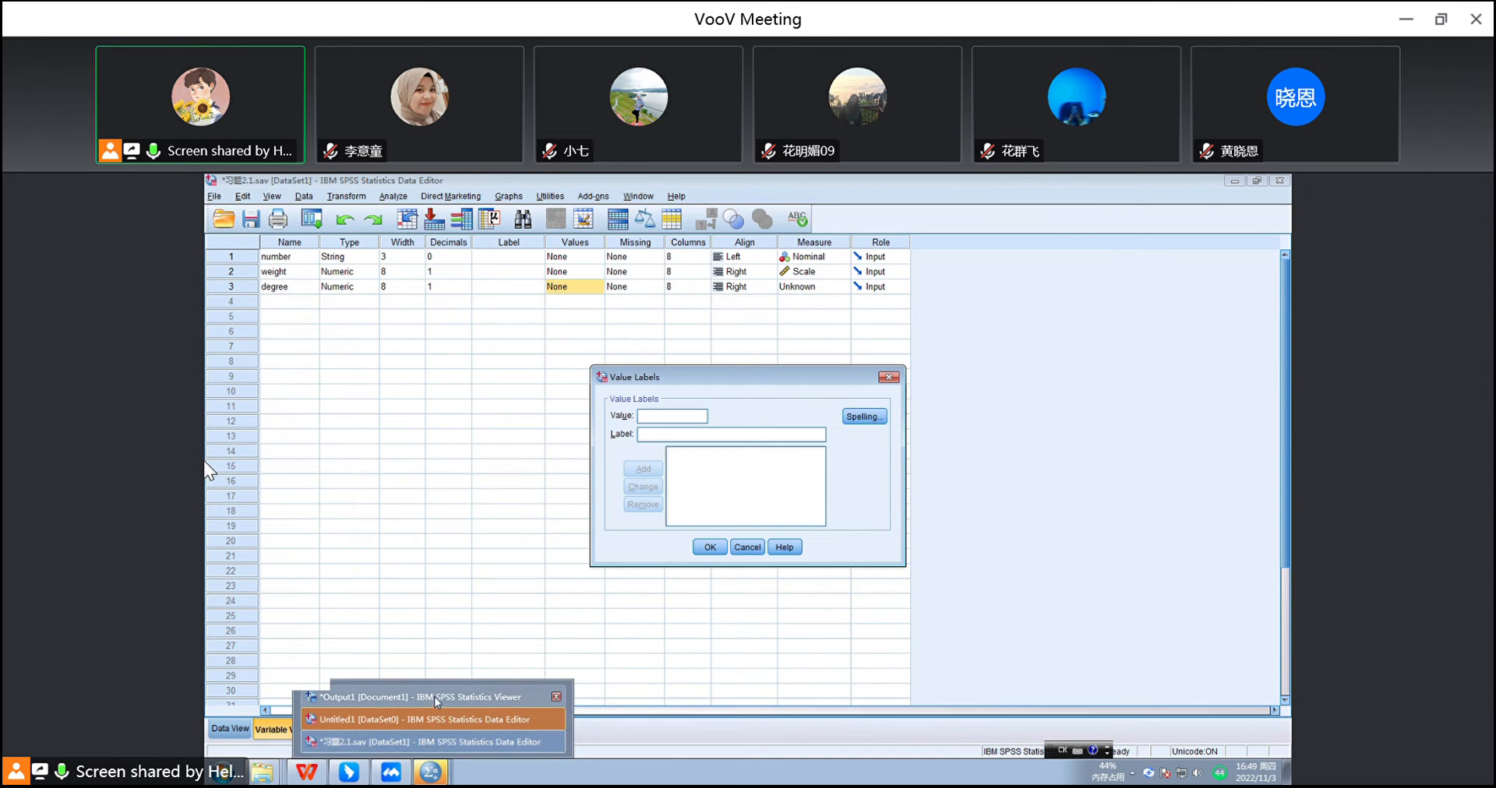
{"action": "left_click", "coordinate": [420, 744]}
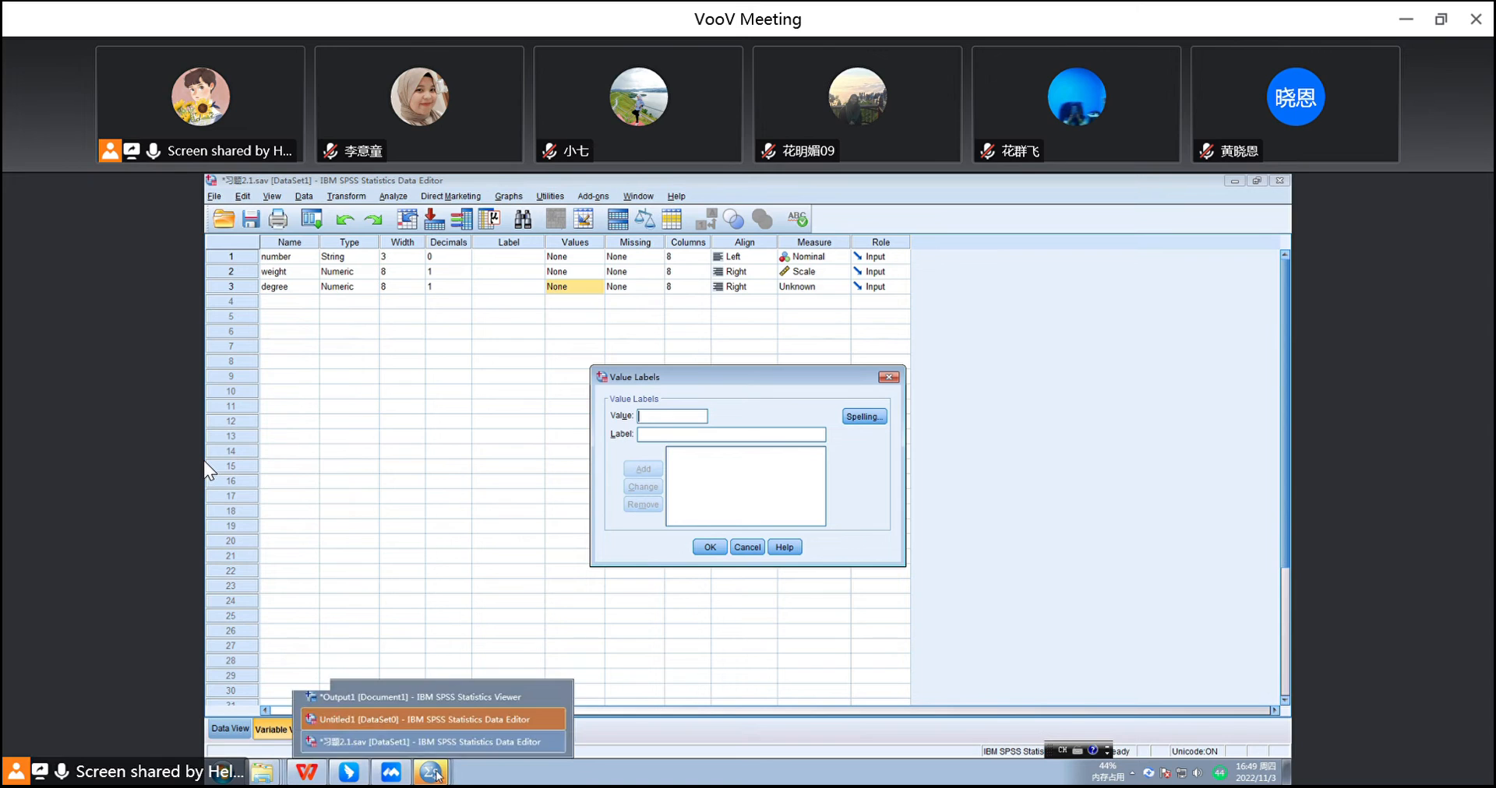
{"action": "left_click", "coordinate": [438, 722]}
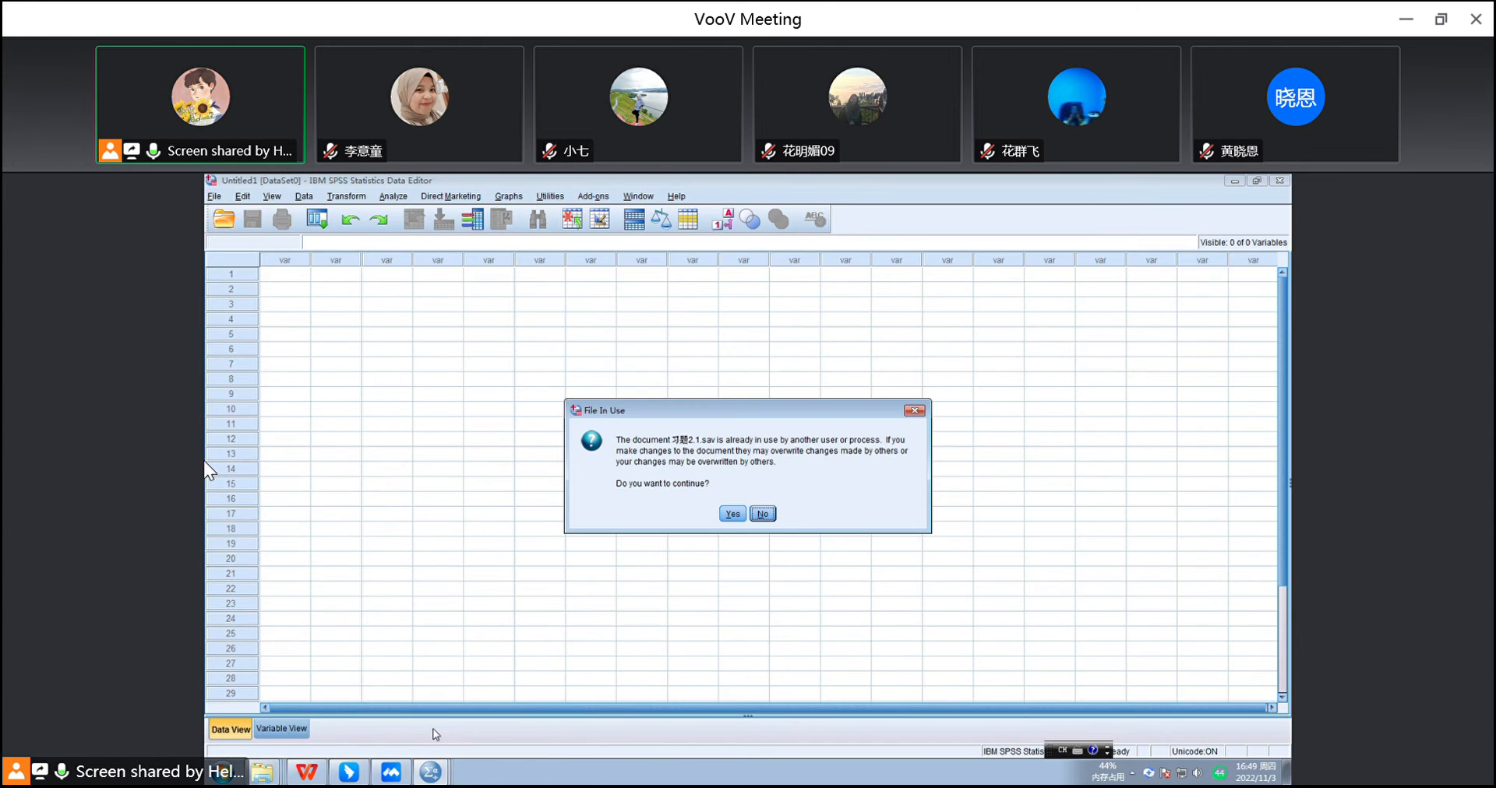
{"action": "left_click", "coordinate": [770, 515]}
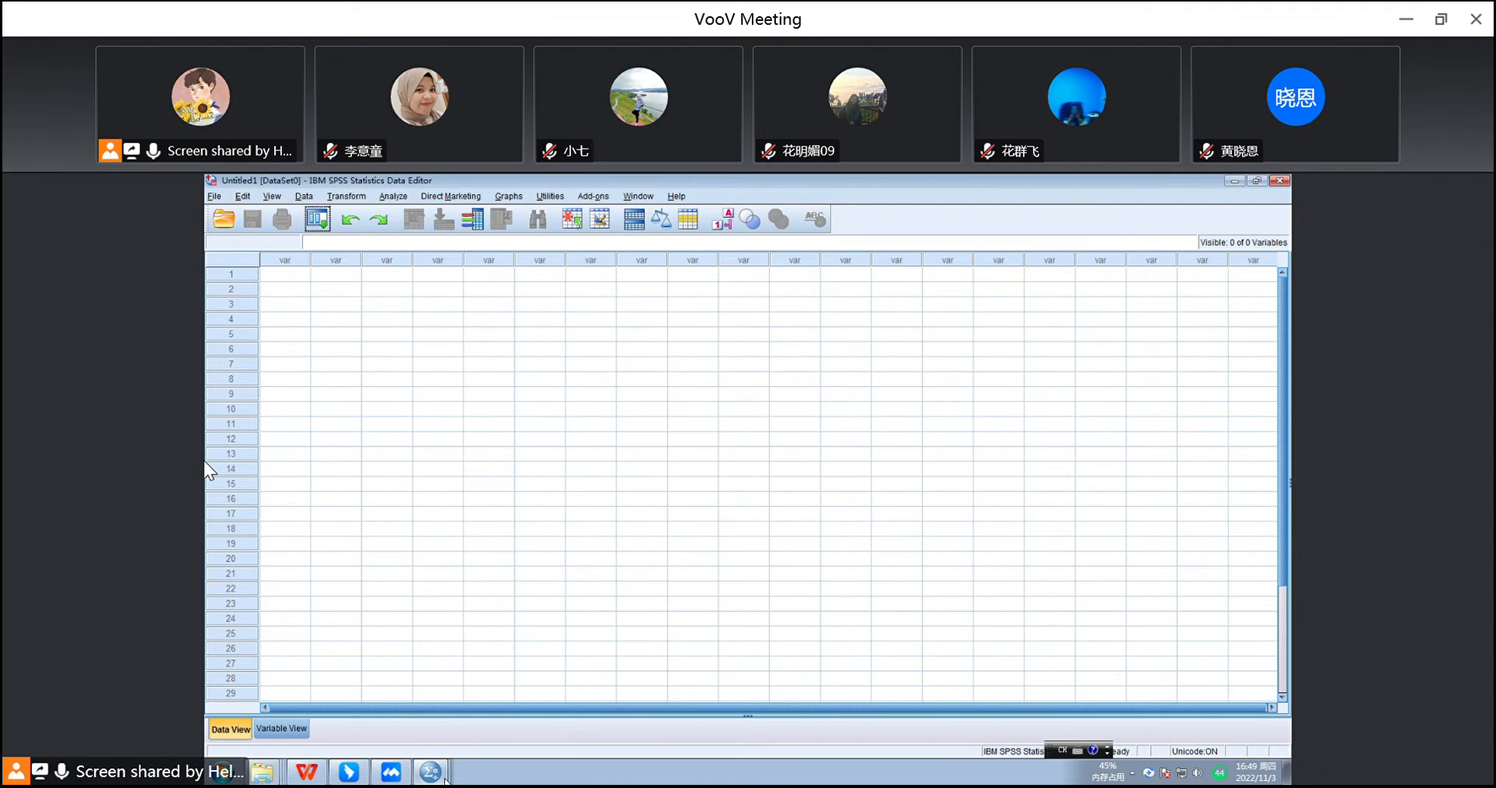
{"action": "left_click", "coordinate": [391, 775]}
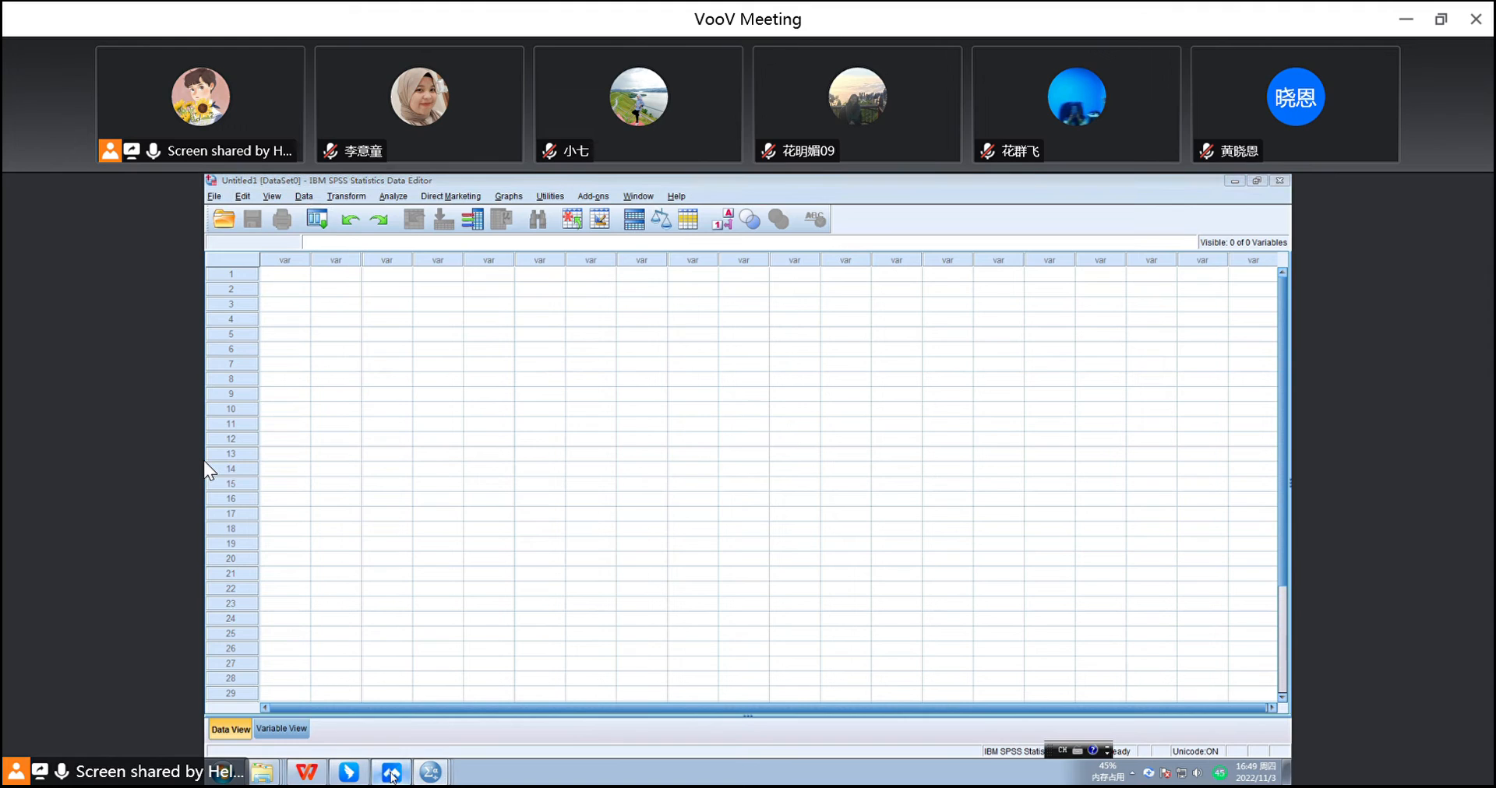
{"action": "left_click", "coordinate": [435, 773]}
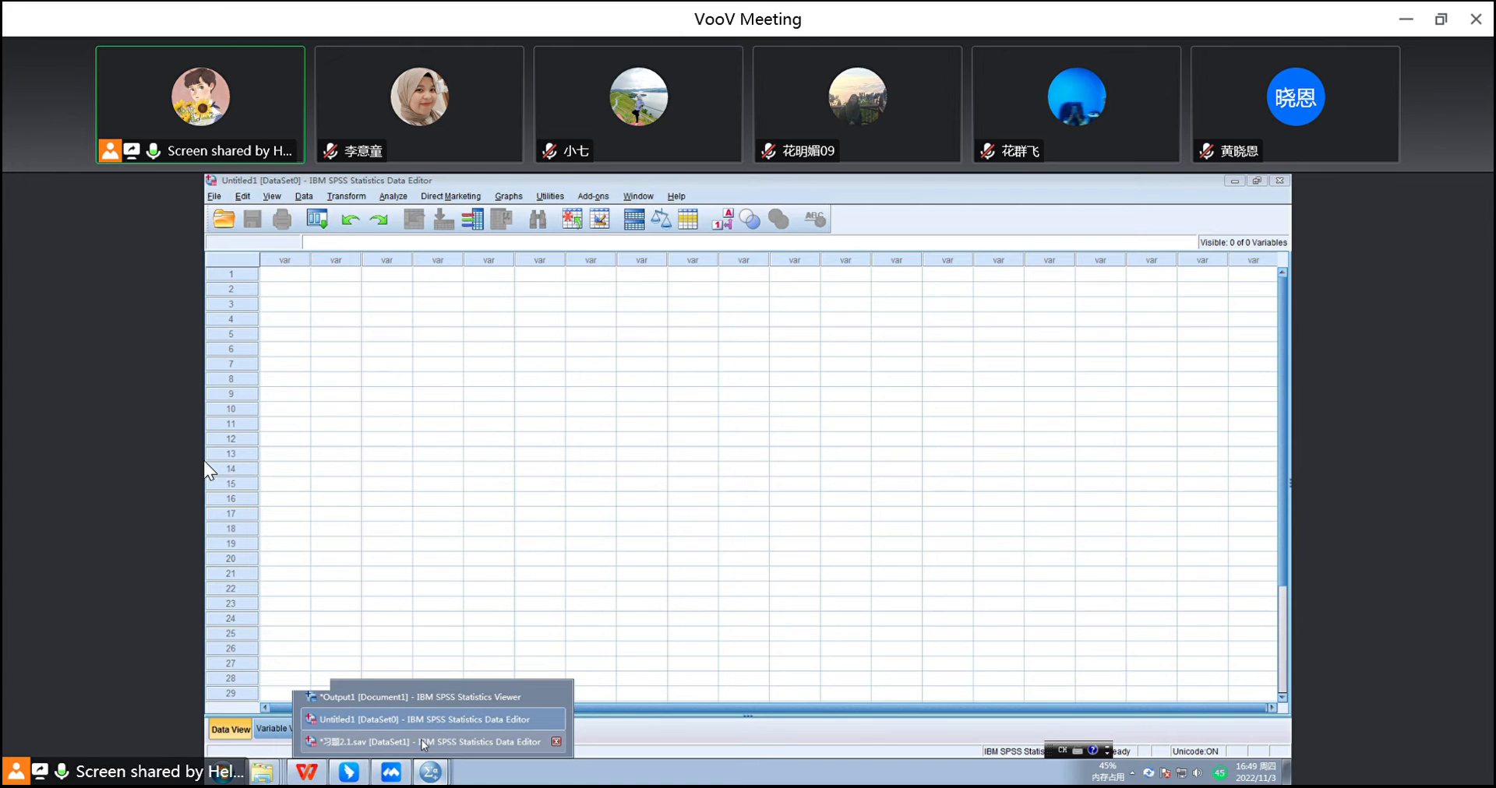
{"action": "left_click", "coordinate": [434, 719]}
{"action": "mouse_move", "coordinate": [417, 772]}
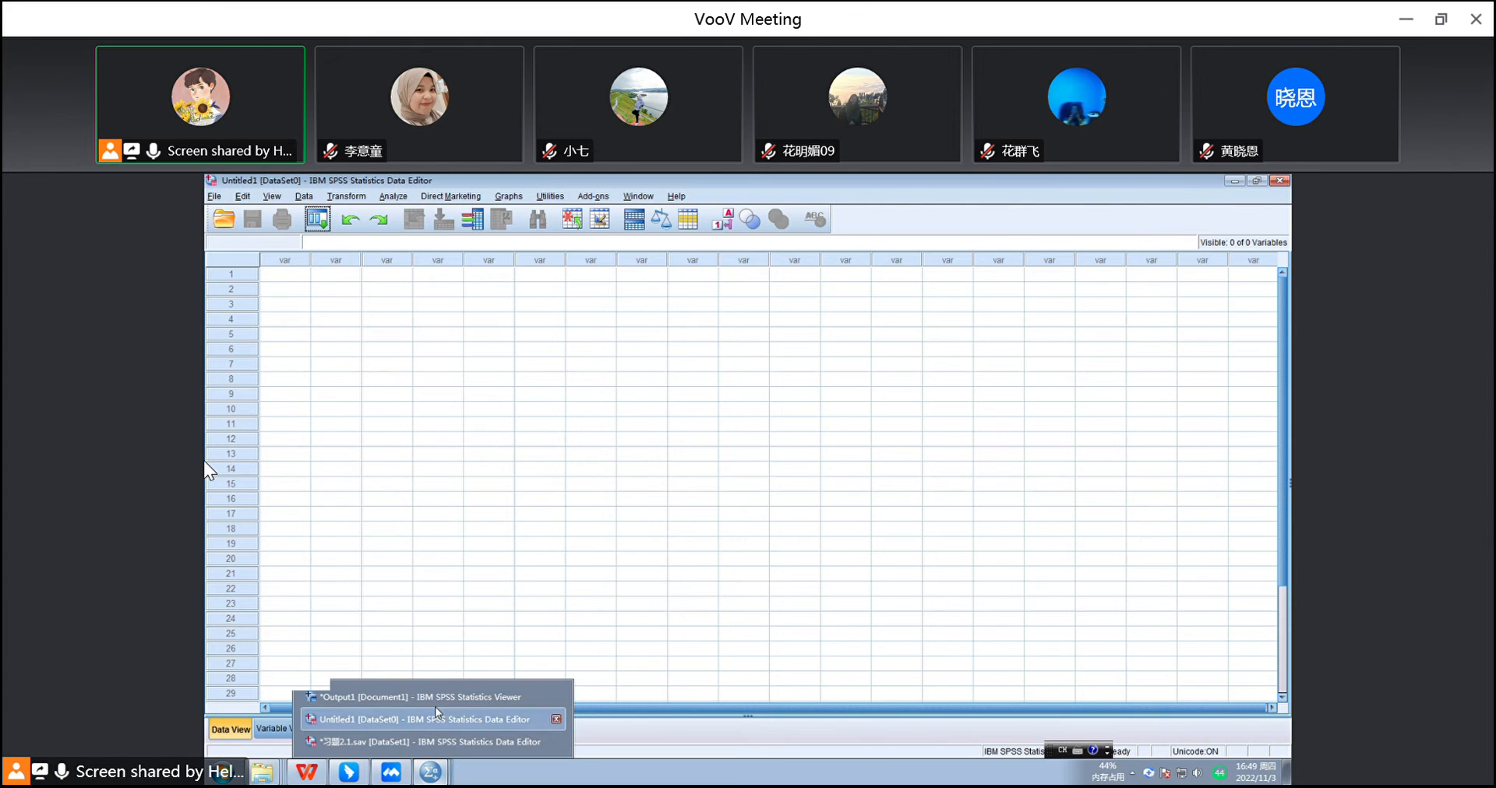
{"action": "left_click", "coordinate": [435, 742]}
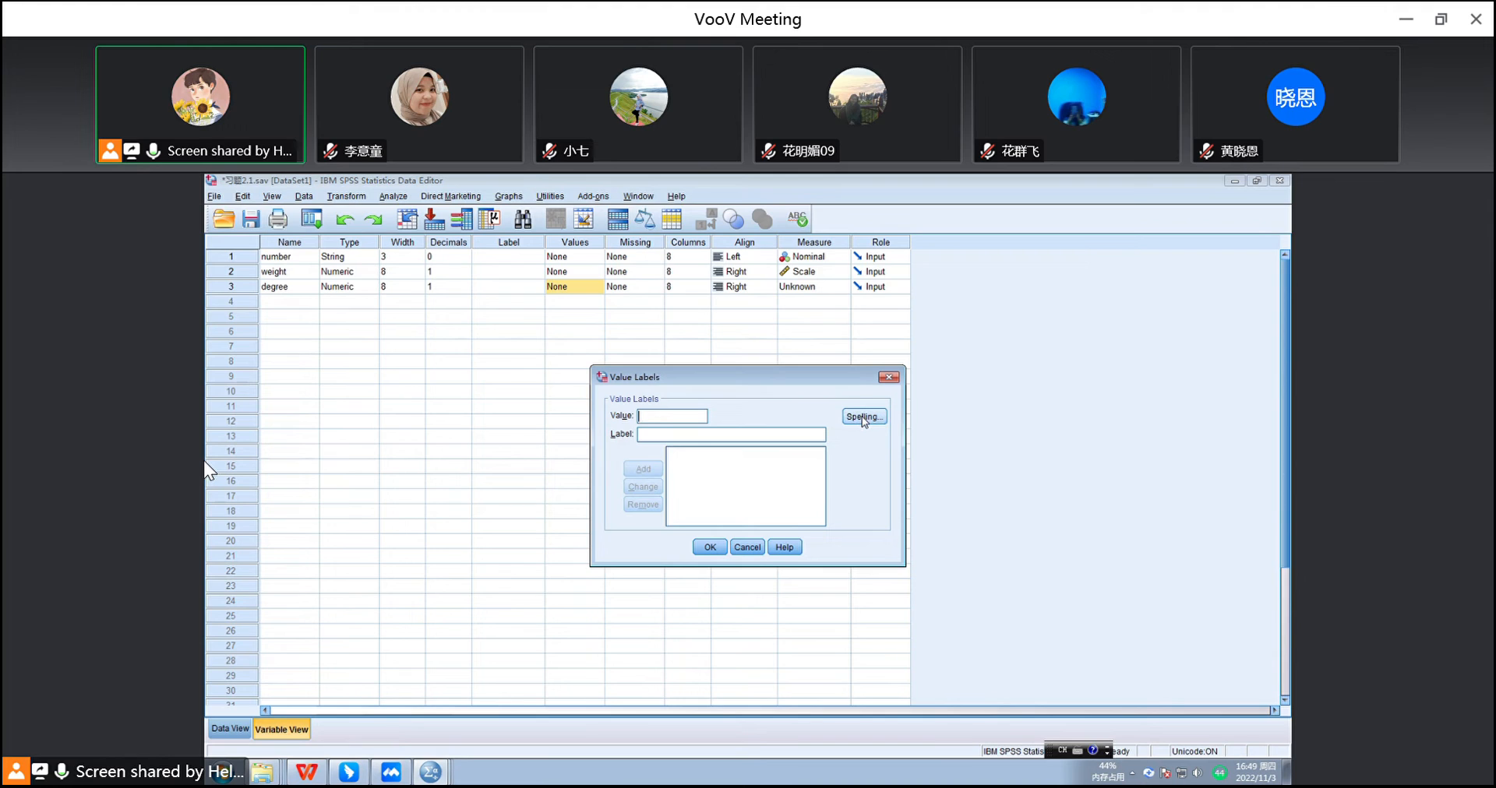
{"action": "left_click", "coordinate": [892, 379]}
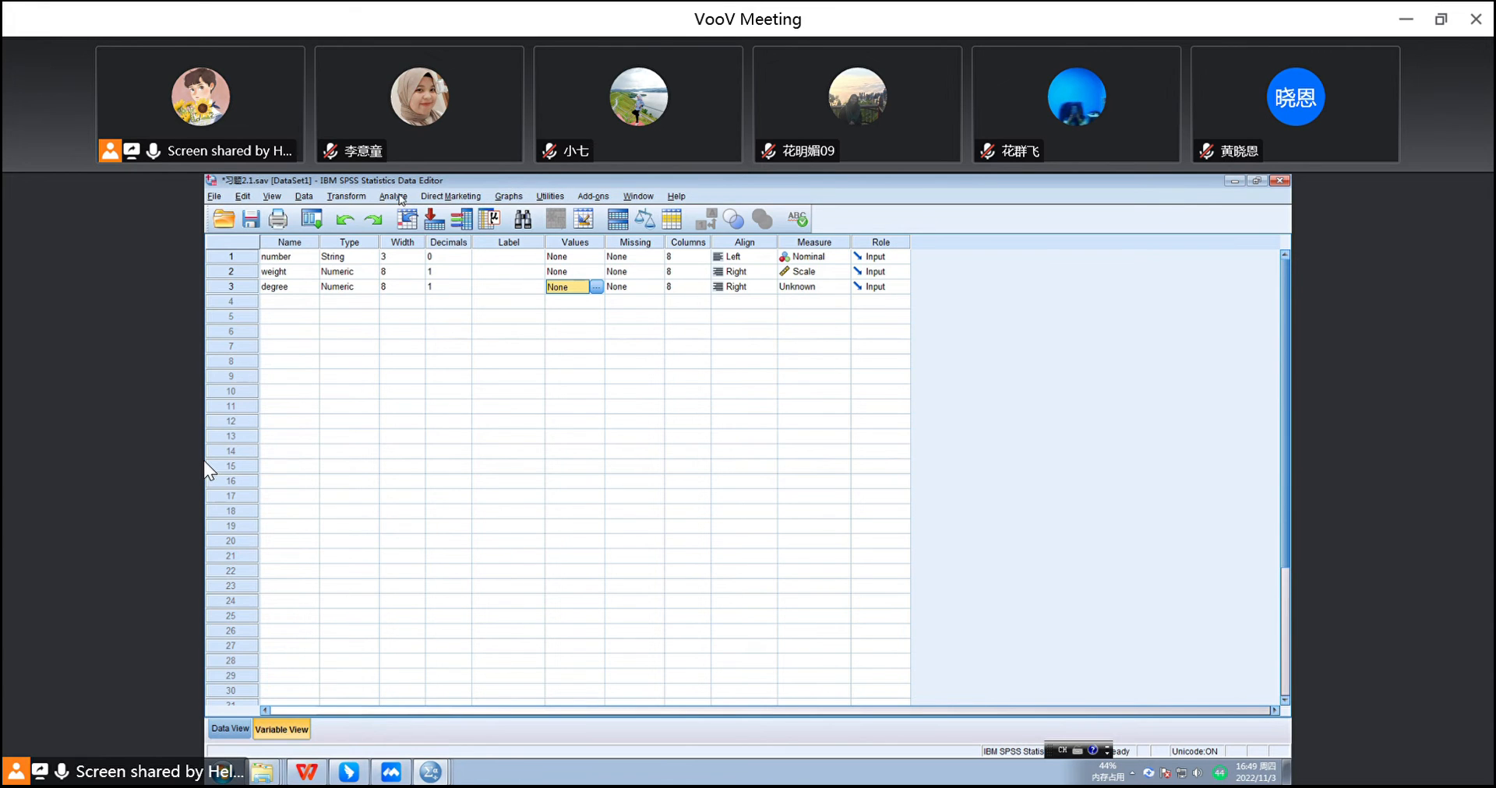
- Run the Descriptives analysis on the weight variable
{"action": "left_click", "coordinate": [400, 199]}
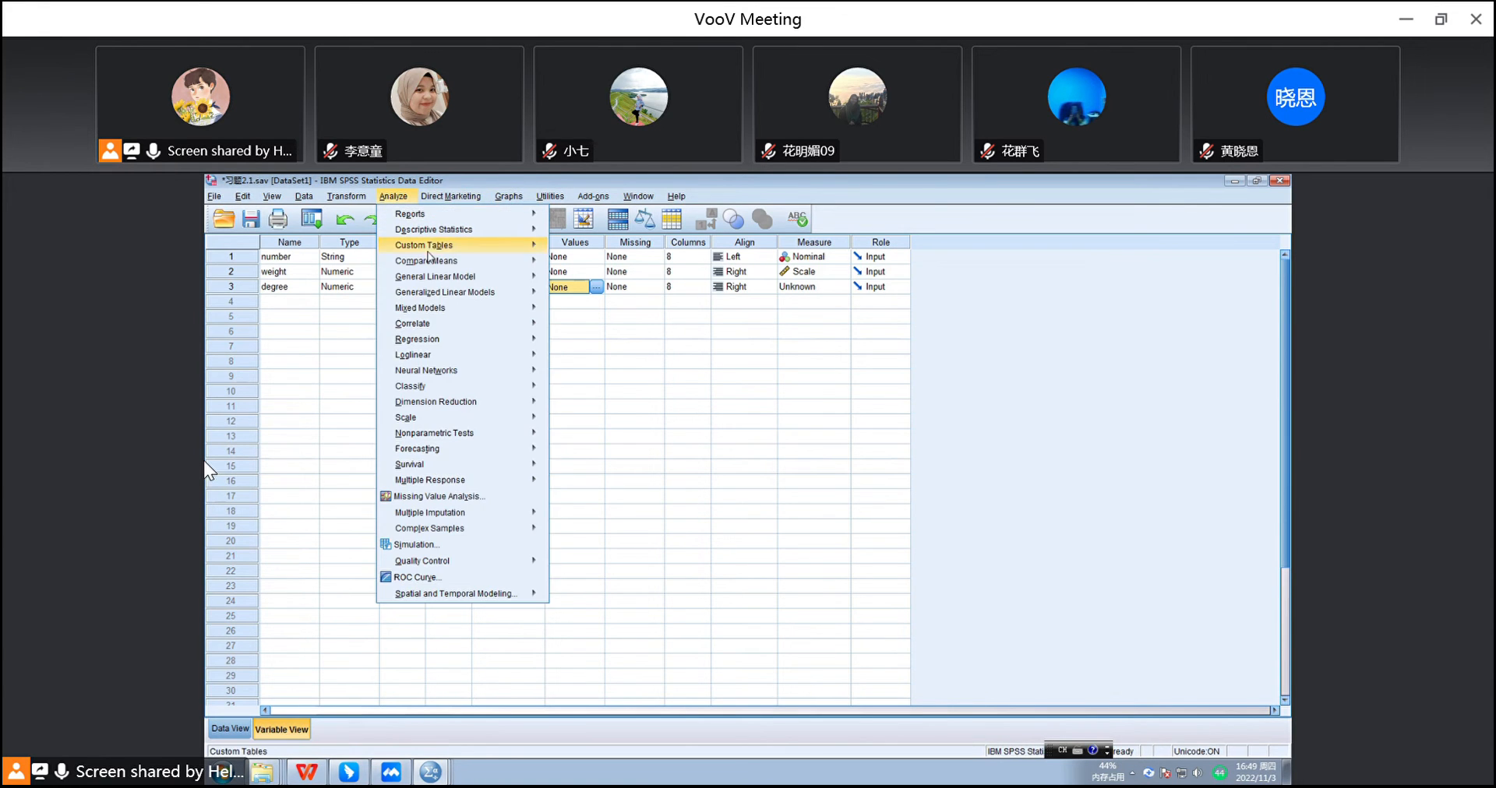
{"action": "mouse_move", "coordinate": [441, 230]}
{"action": "left_click", "coordinate": [592, 246]}
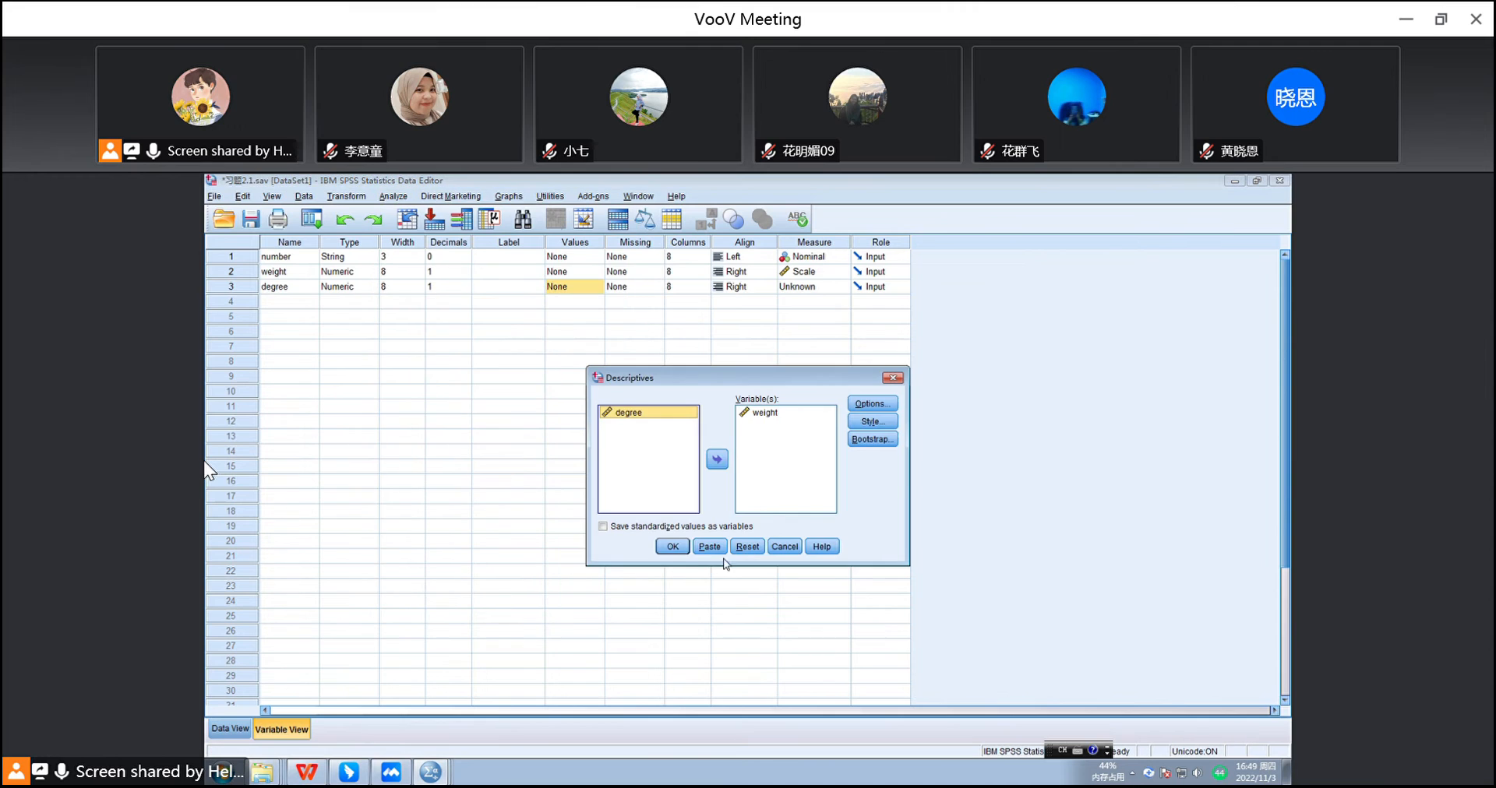
{"action": "left_click", "coordinate": [672, 546]}
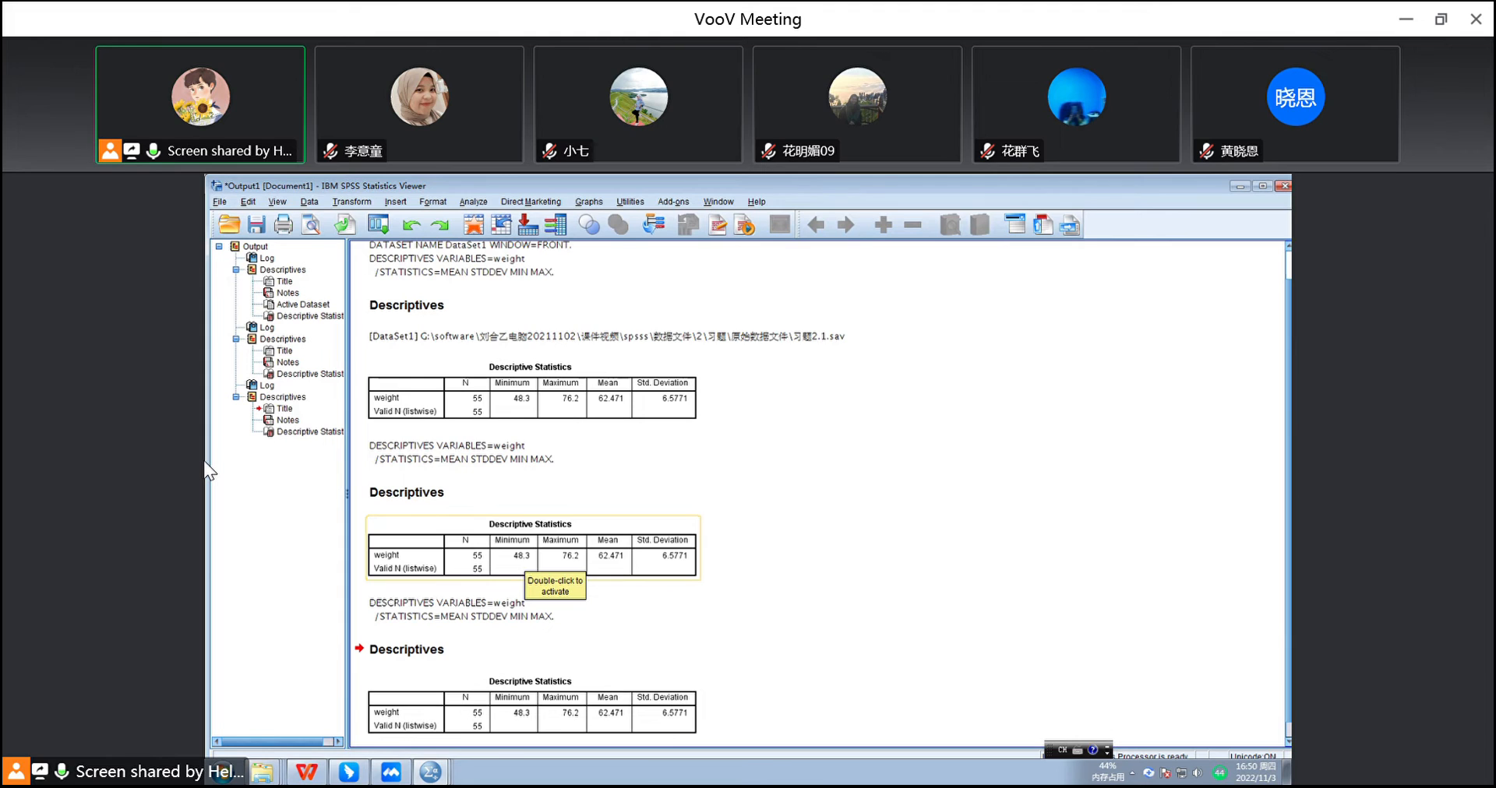
- Return to the 习题2.1.sav data editor and add the value label 1 = low to the degree variable
{"action": "mouse_move", "coordinate": [429, 773]}
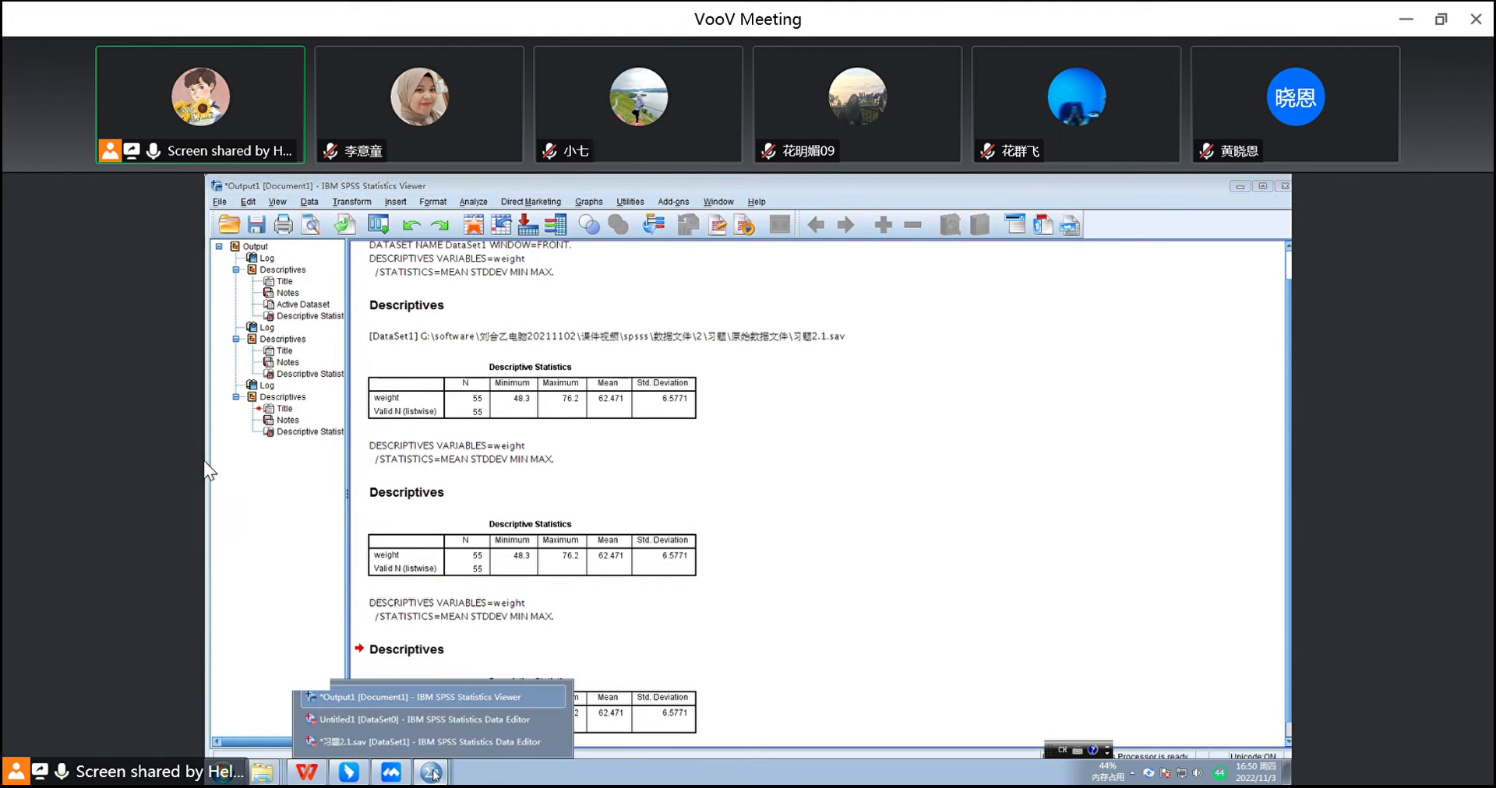
{"action": "left_click", "coordinate": [429, 742]}
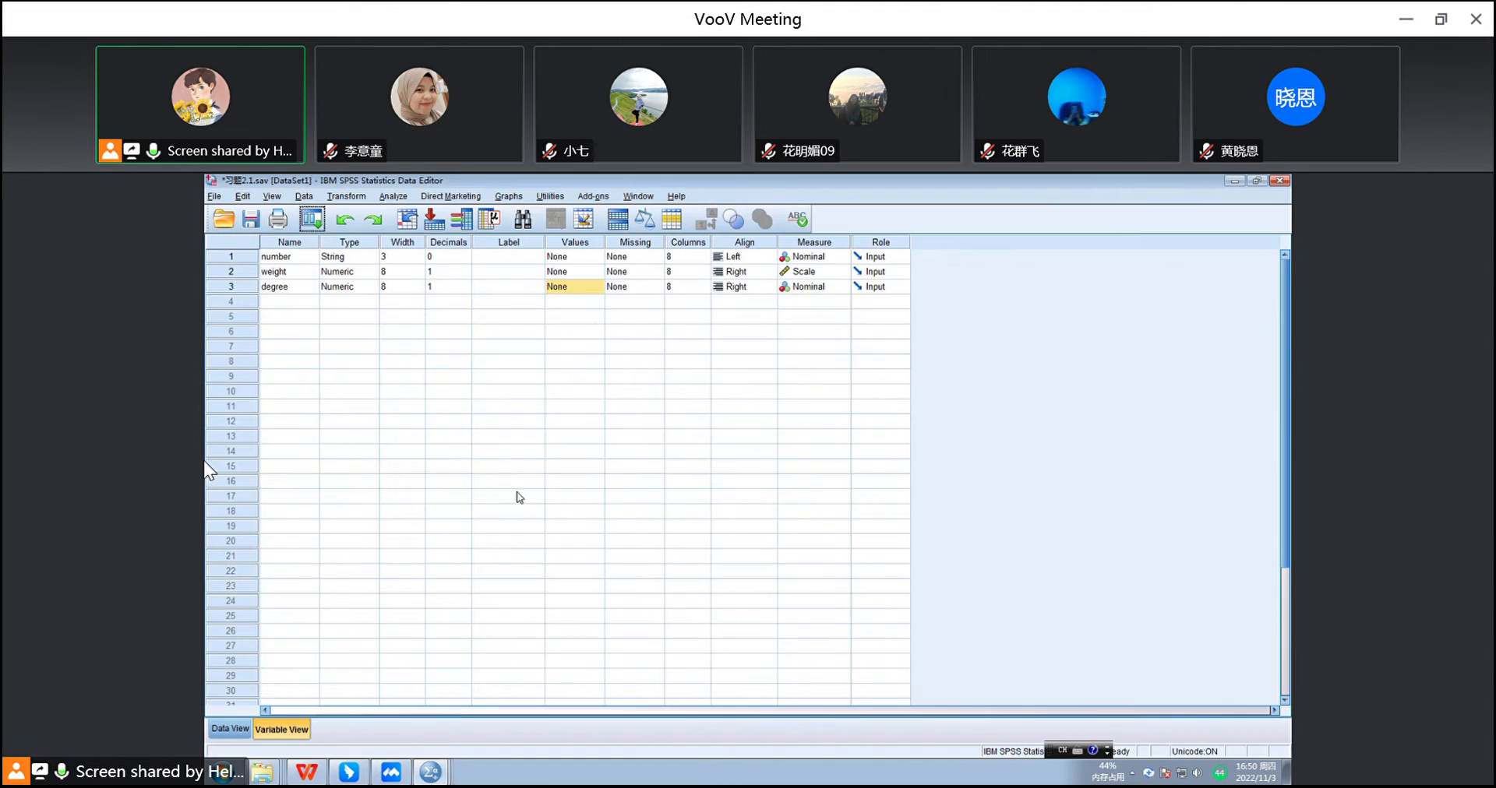
{"action": "left_click", "coordinate": [597, 287]}
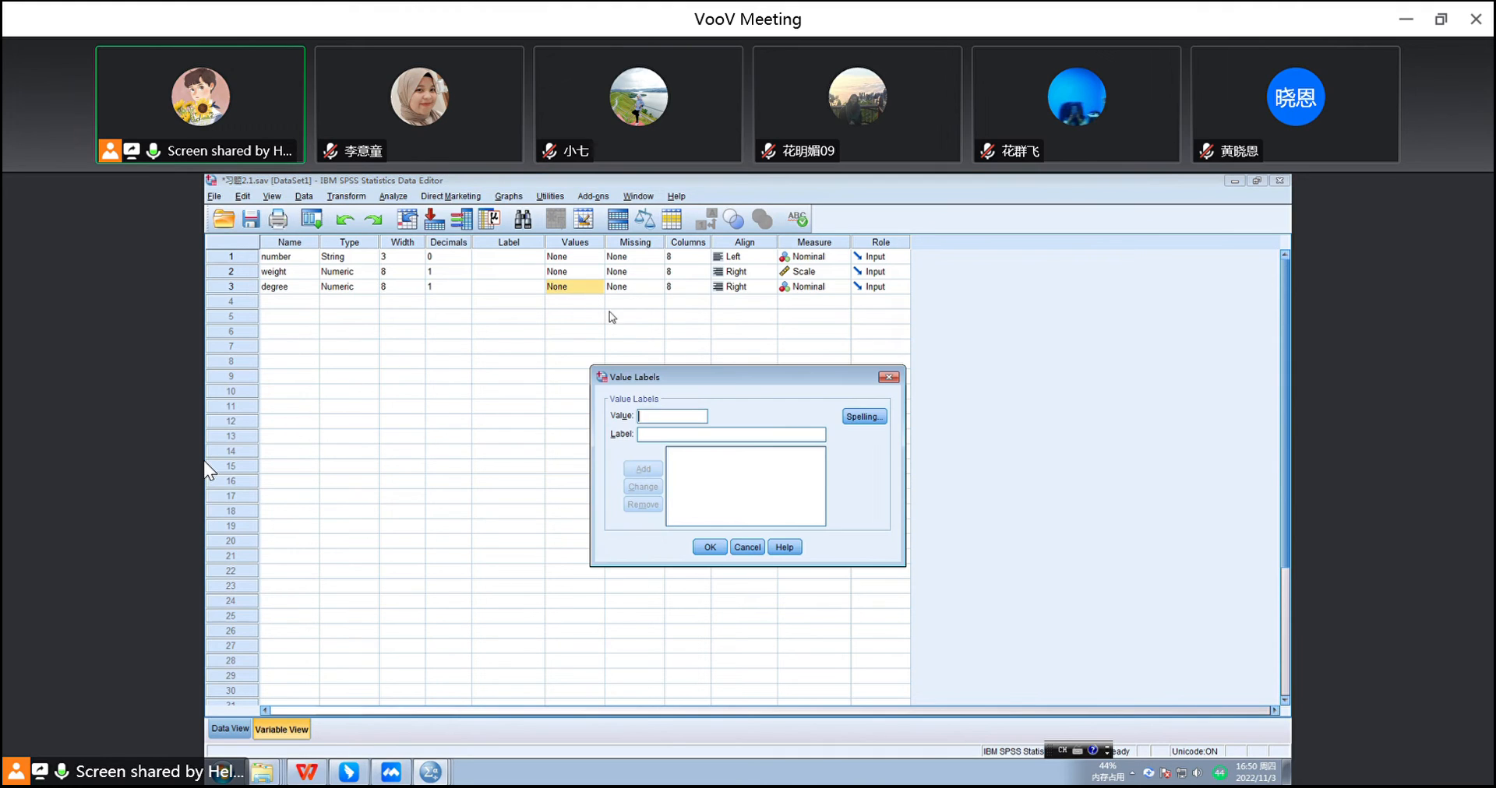
{"action": "type", "text": "1"}
{"action": "left_click", "coordinate": [641, 435]}
{"action": "type", "text": "ibu"}
{"action": "key", "text": "BackSpace"}
{"action": "type", "text": "w"}
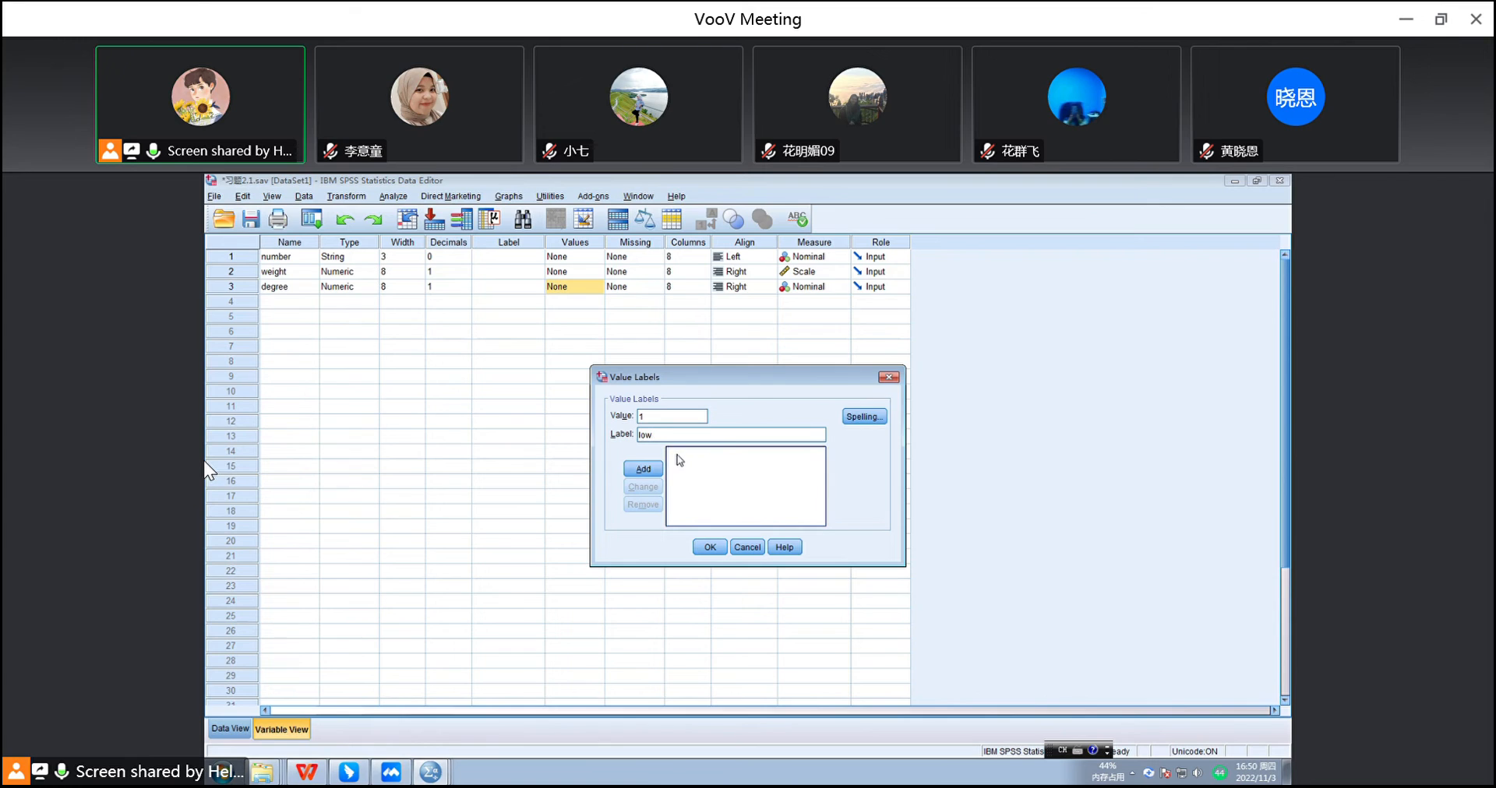
{"action": "left_click", "coordinate": [645, 471]}
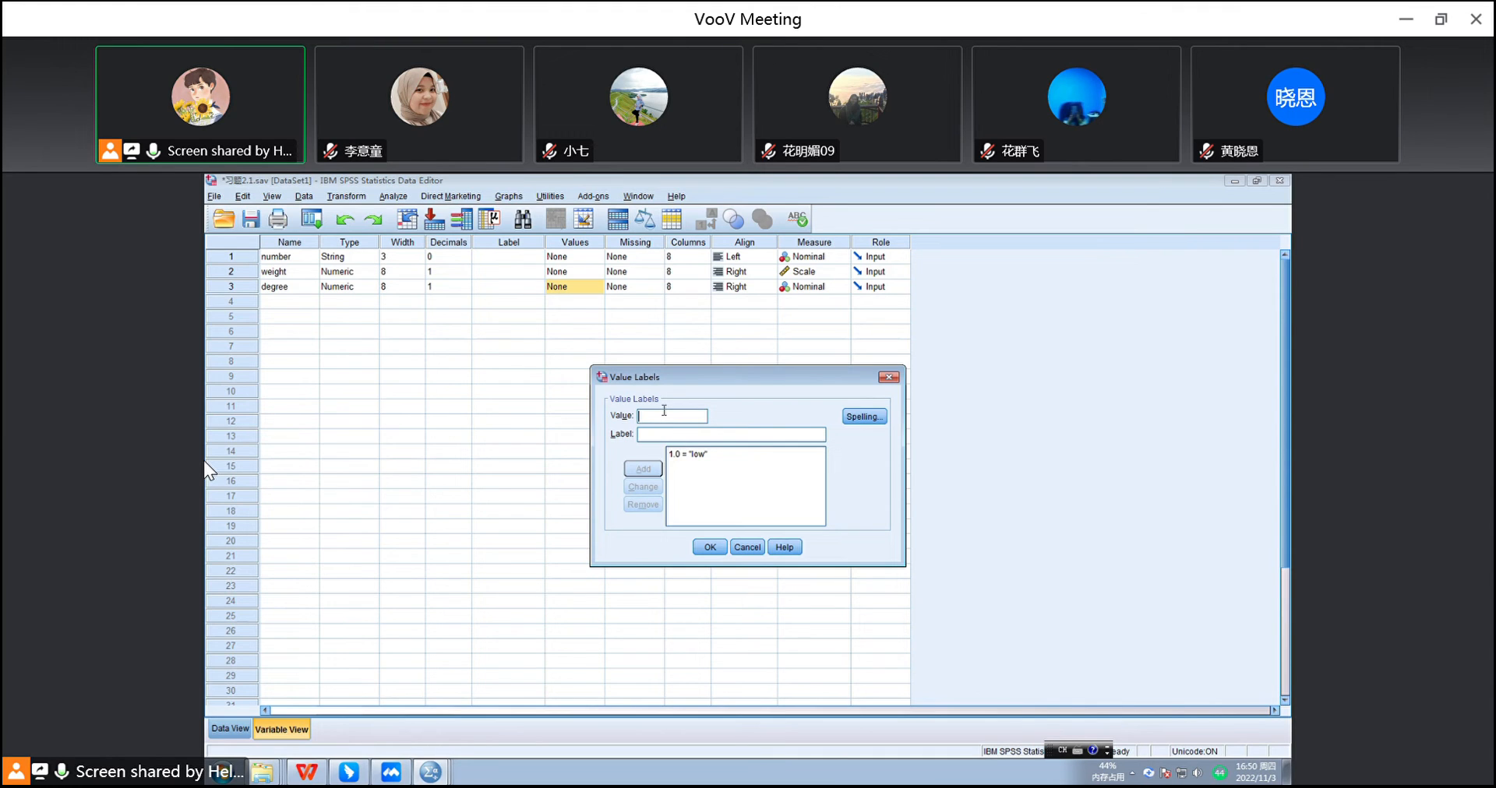
- Start a label for value 2 of degree and accept the value labels without adding it
{"action": "type", "text": "2"}
{"action": "left_click", "coordinate": [648, 434]}
{"action": "type", "text": "mi"}
{"action": "key", "text": "BackSpace"}
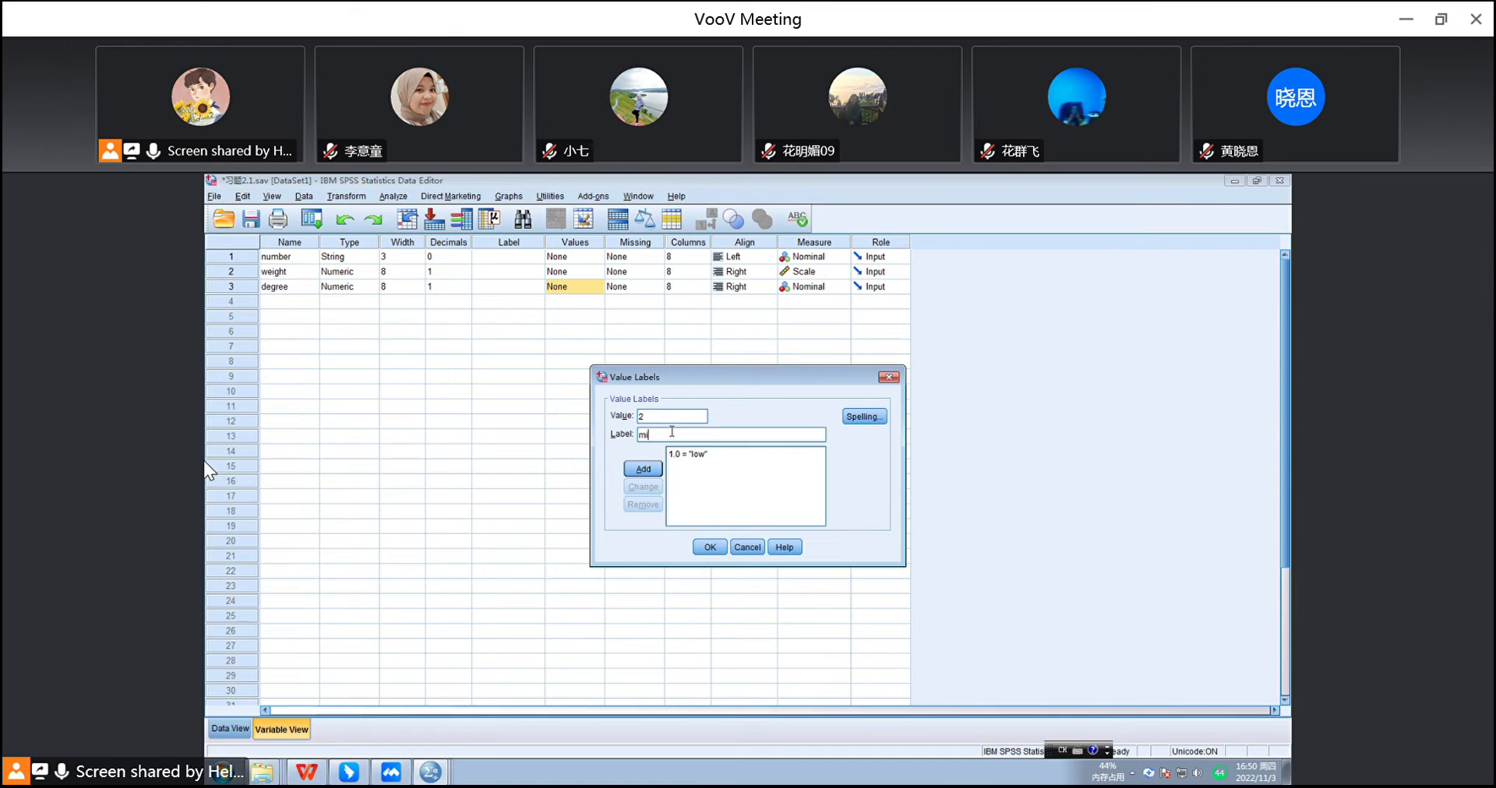
{"action": "left_click", "coordinate": [711, 548]}
{"action": "left_click", "coordinate": [717, 493]}
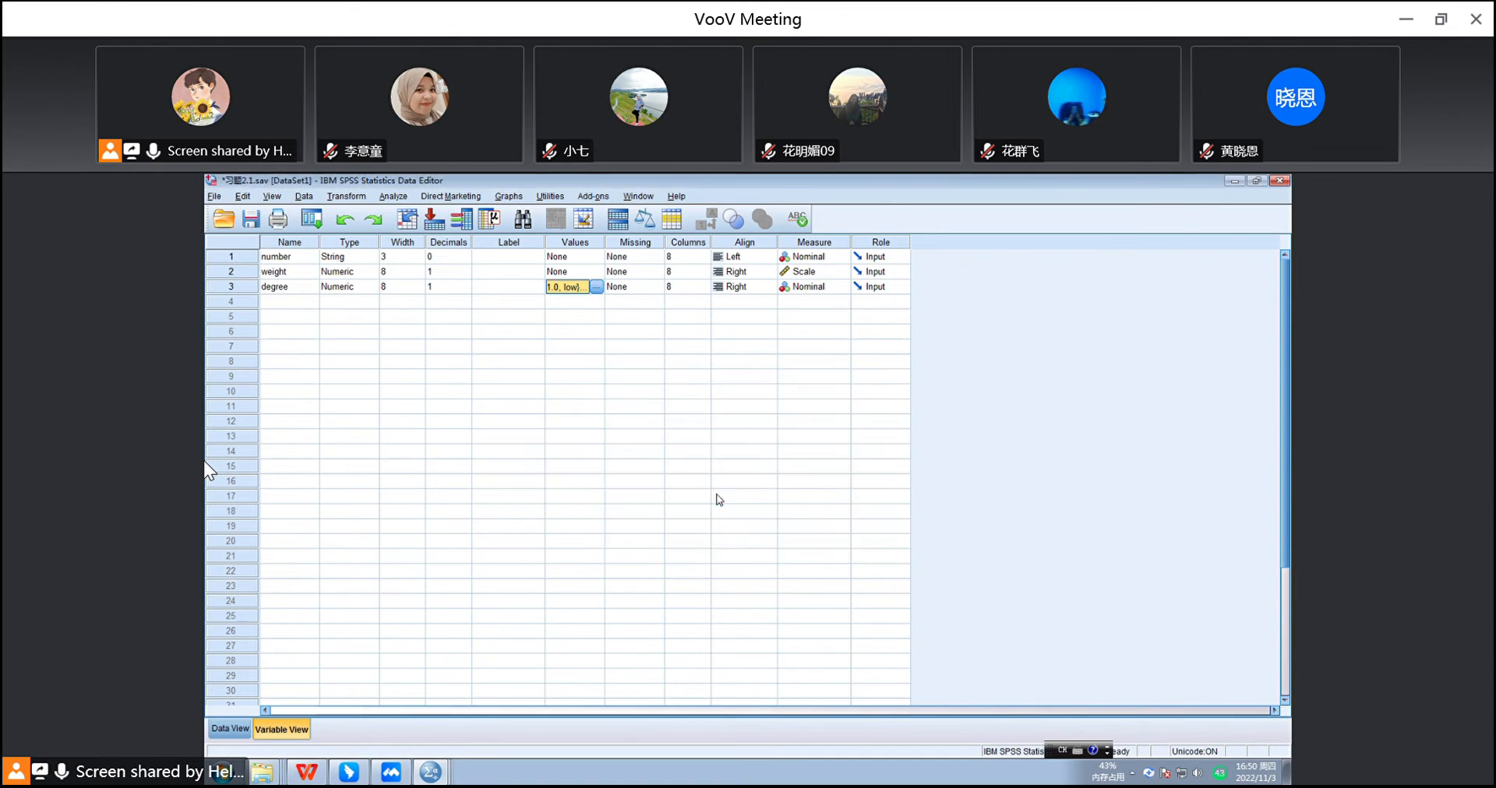
- Add the value labels 2 = middle and 3 = hight to the degree variable and accept them
{"action": "left_click", "coordinate": [596, 287]}
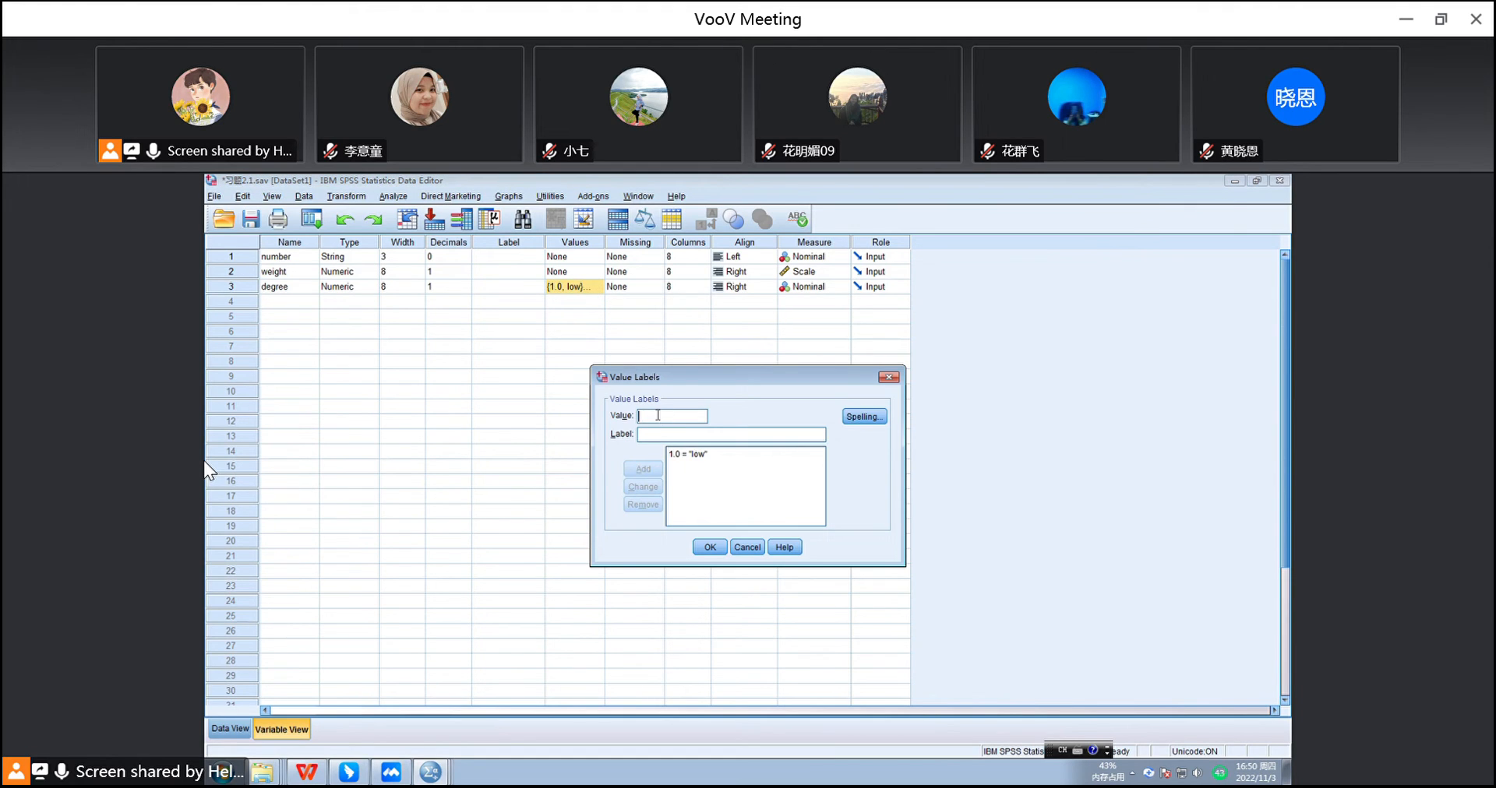
{"action": "type", "text": "middle"}
{"action": "left_click", "coordinate": [643, 469]}
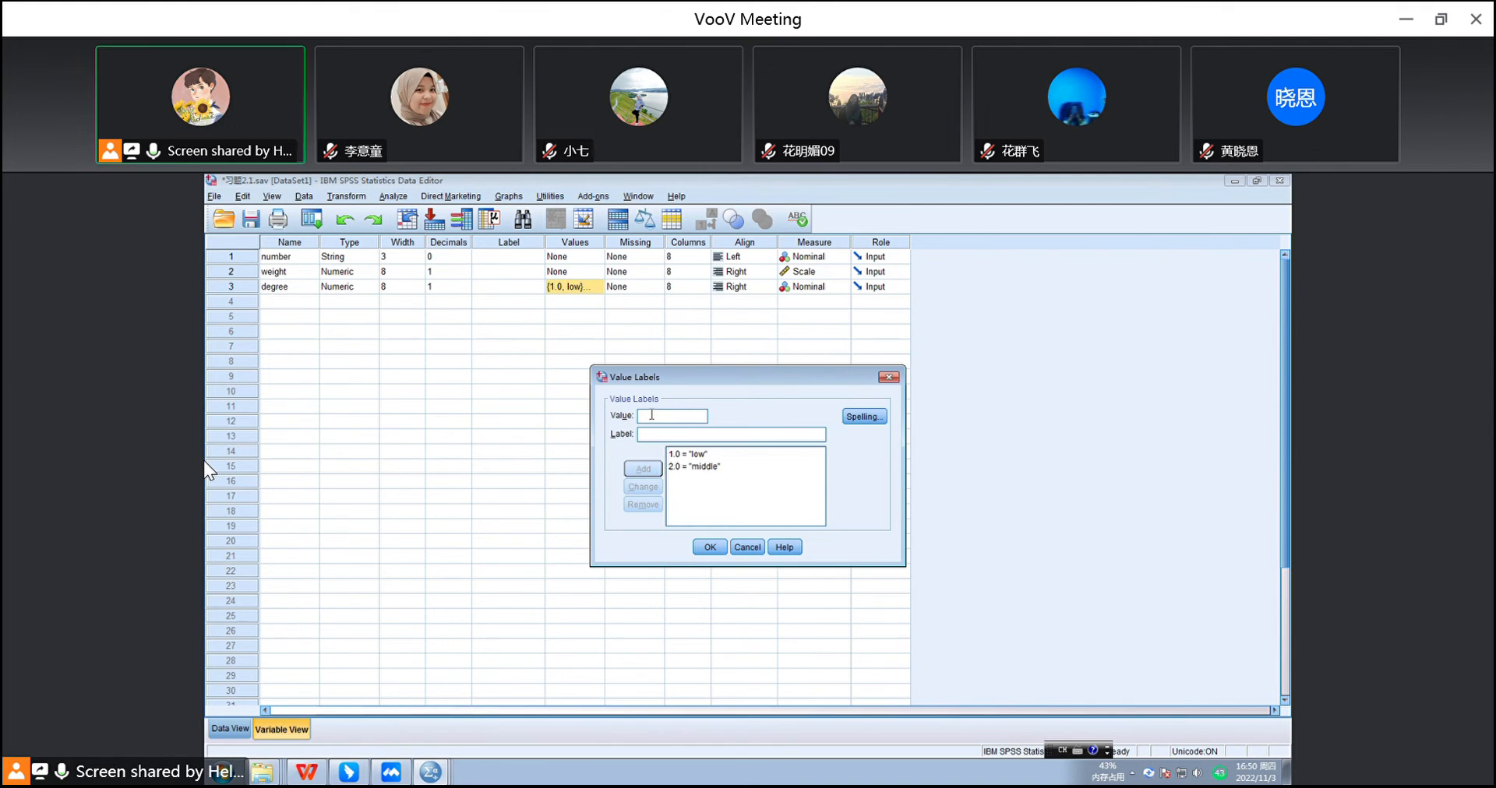
{"action": "type", "text": "3"}
{"action": "type", "text": "h"}
{"action": "type", "text": "ight"}
{"action": "left_click", "coordinate": [644, 469]}
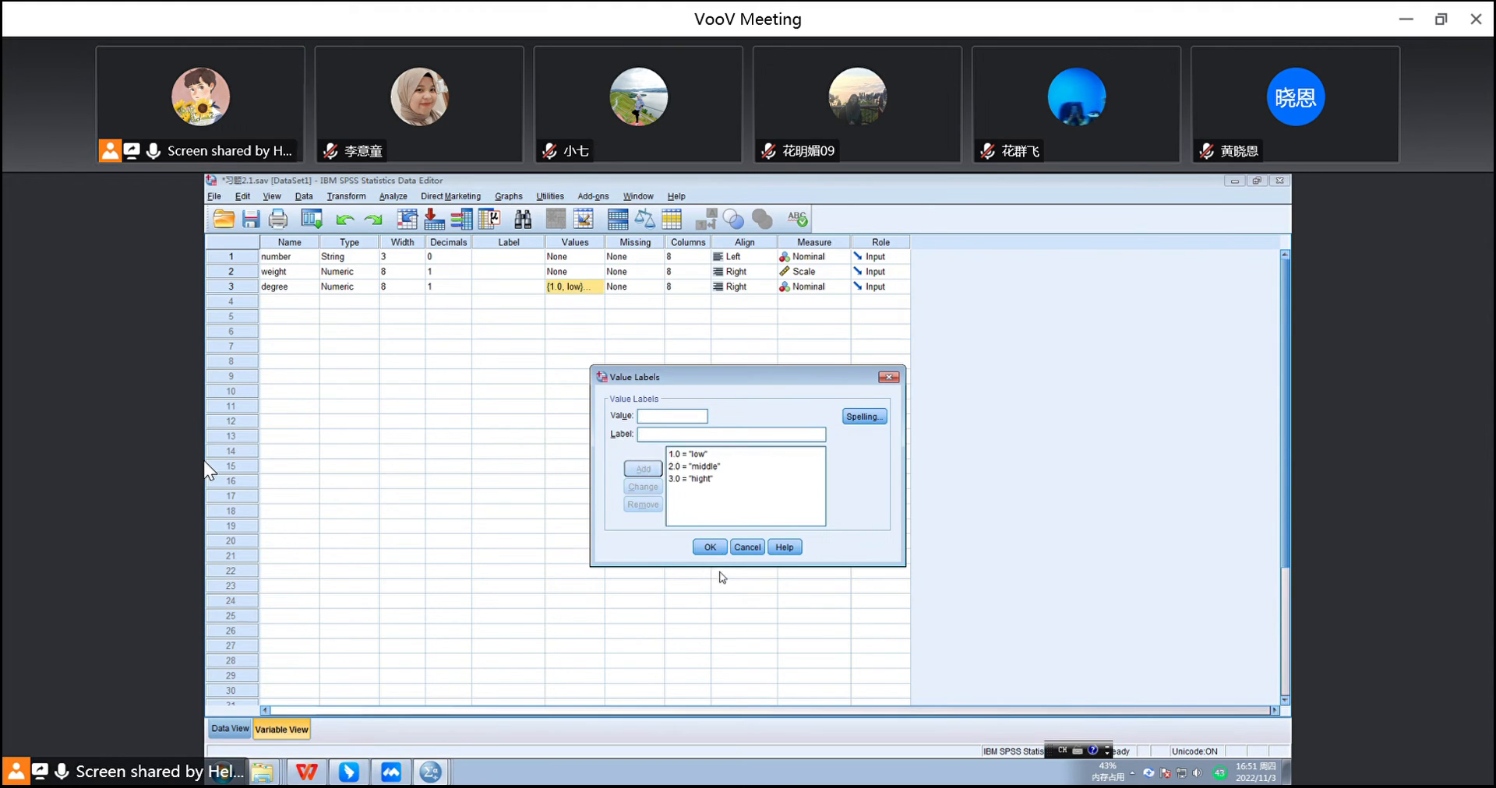
{"action": "left_click", "coordinate": [711, 548]}
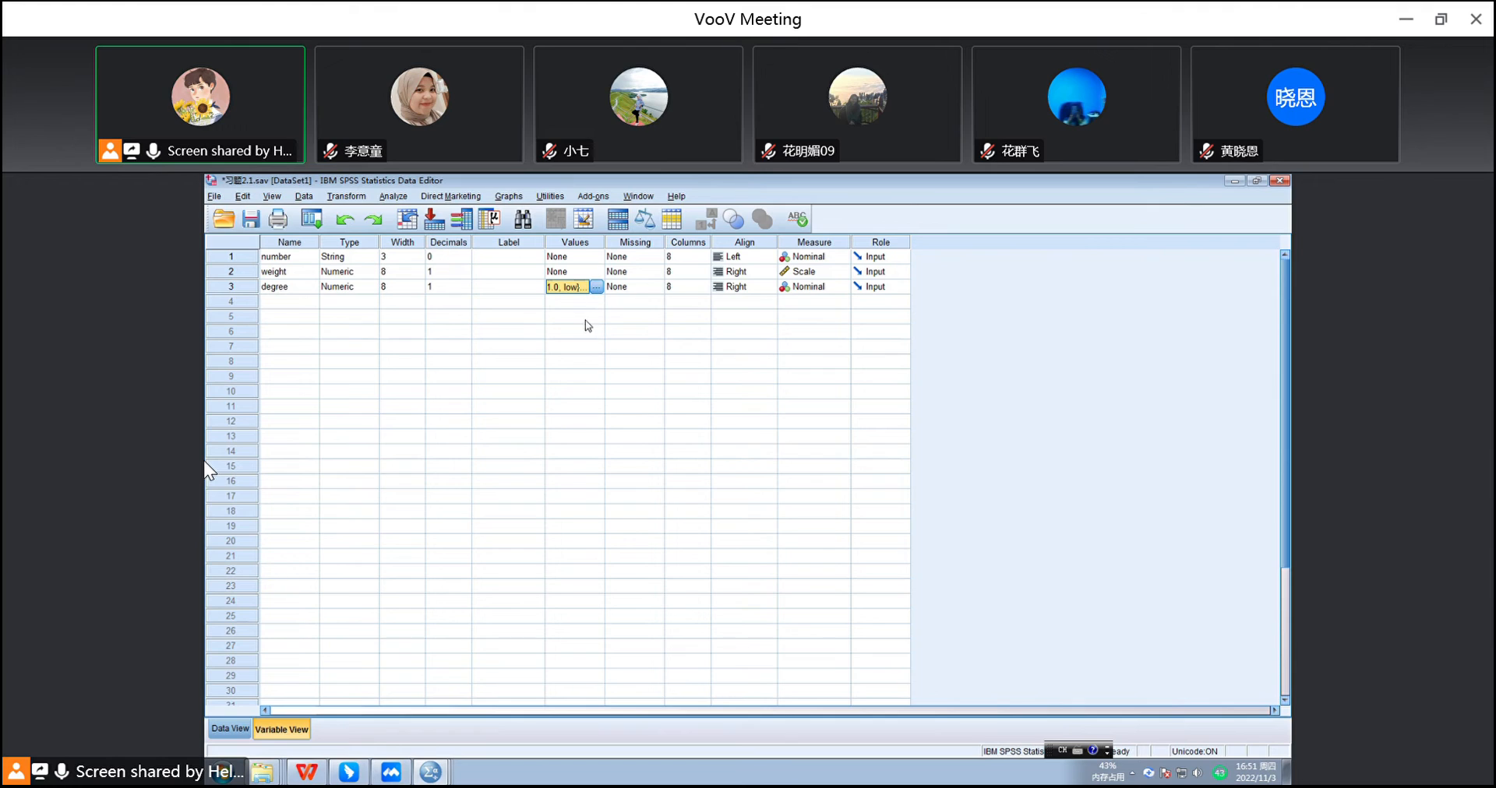
- Set the degree variable's decimals to 0 and remove its value label 3 = hight
{"action": "left_click", "coordinate": [437, 289]}
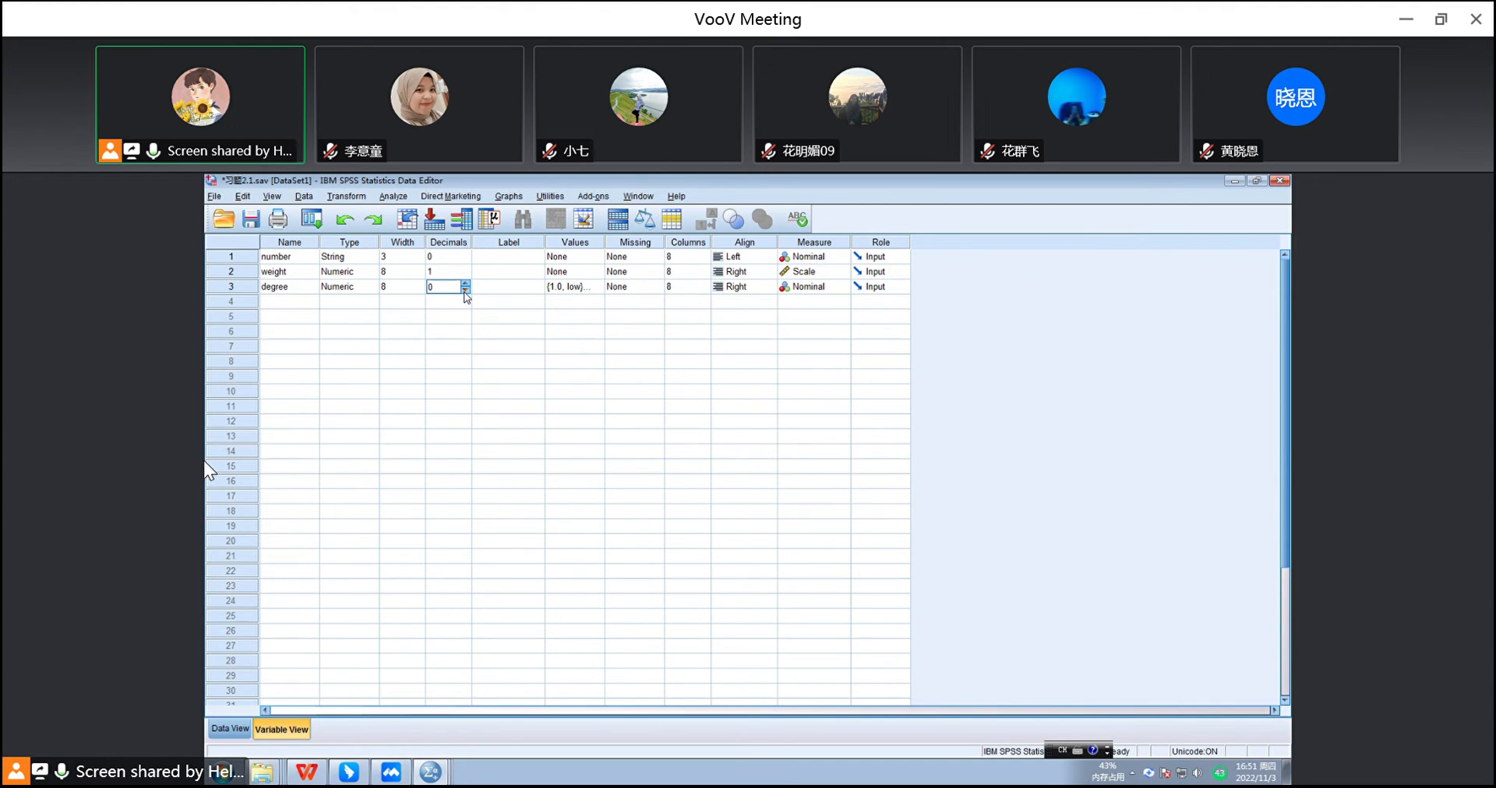
{"action": "left_click", "coordinate": [490, 360]}
{"action": "left_click", "coordinate": [588, 289]}
{"action": "left_click", "coordinate": [596, 288]}
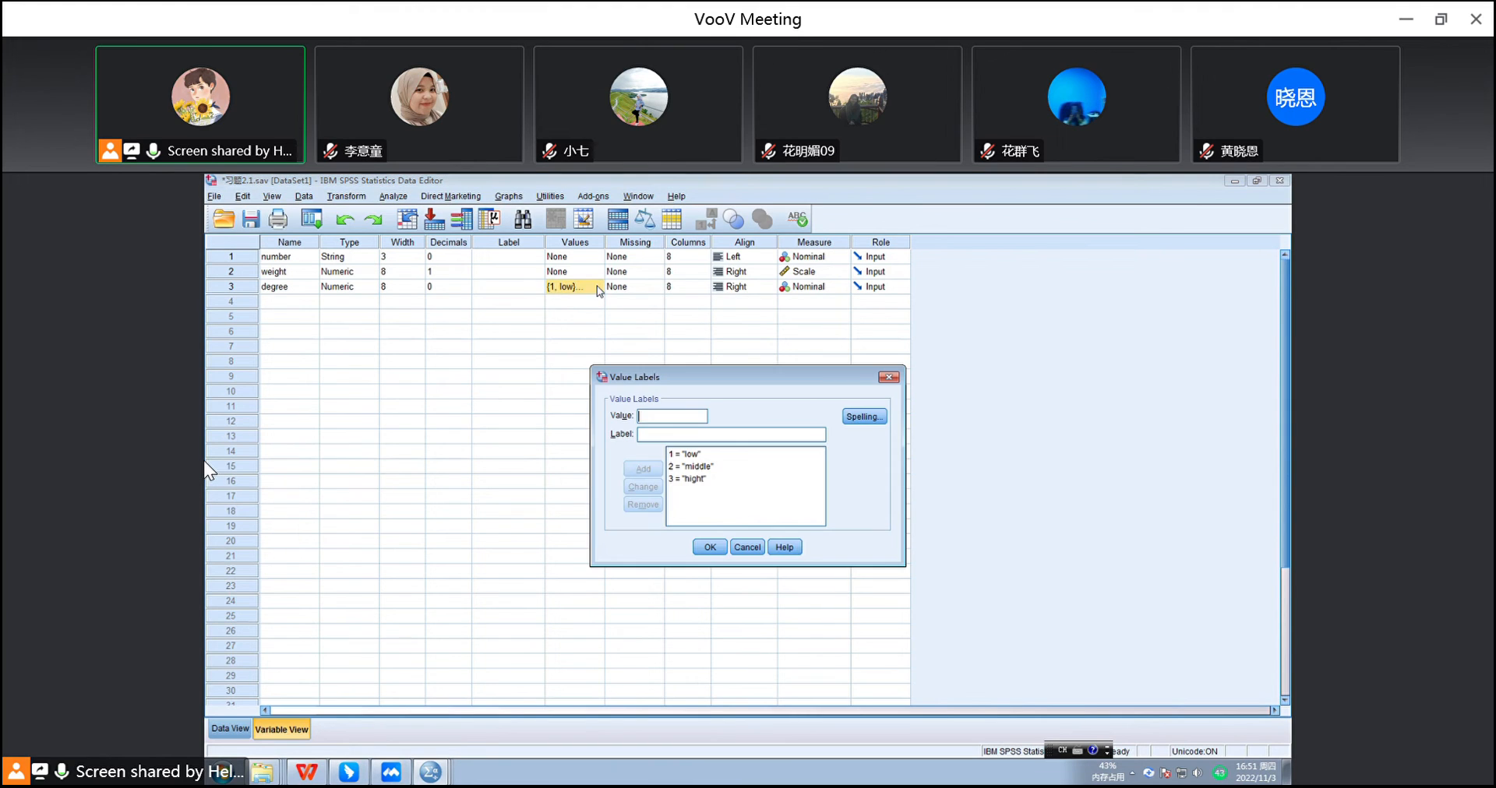
{"action": "left_click", "coordinate": [689, 479]}
{"action": "left_click", "coordinate": [643, 504]}
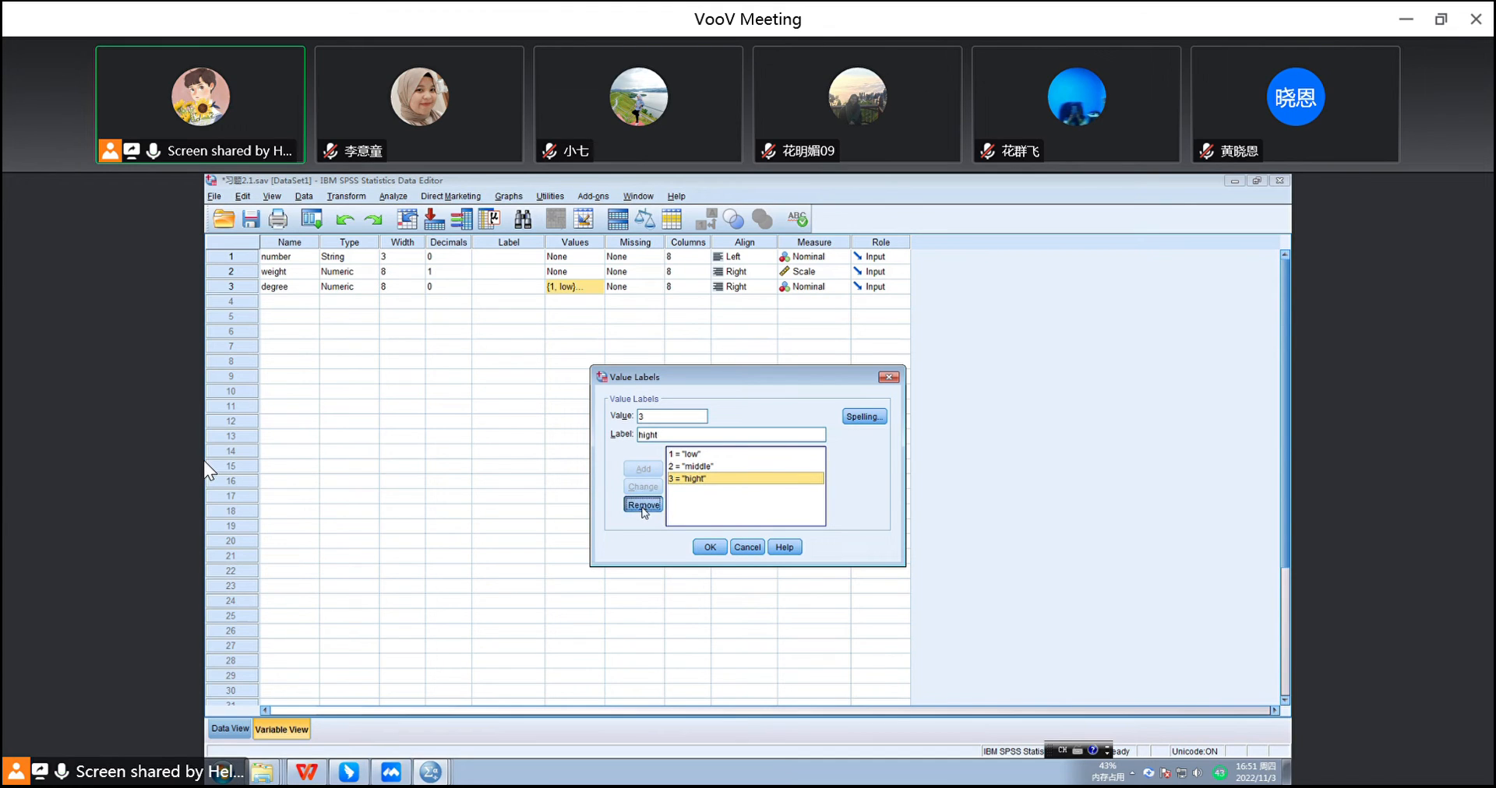
- Add the value label 3 = high to the degree variable and accept the value labels
{"action": "type", "text": "2"}
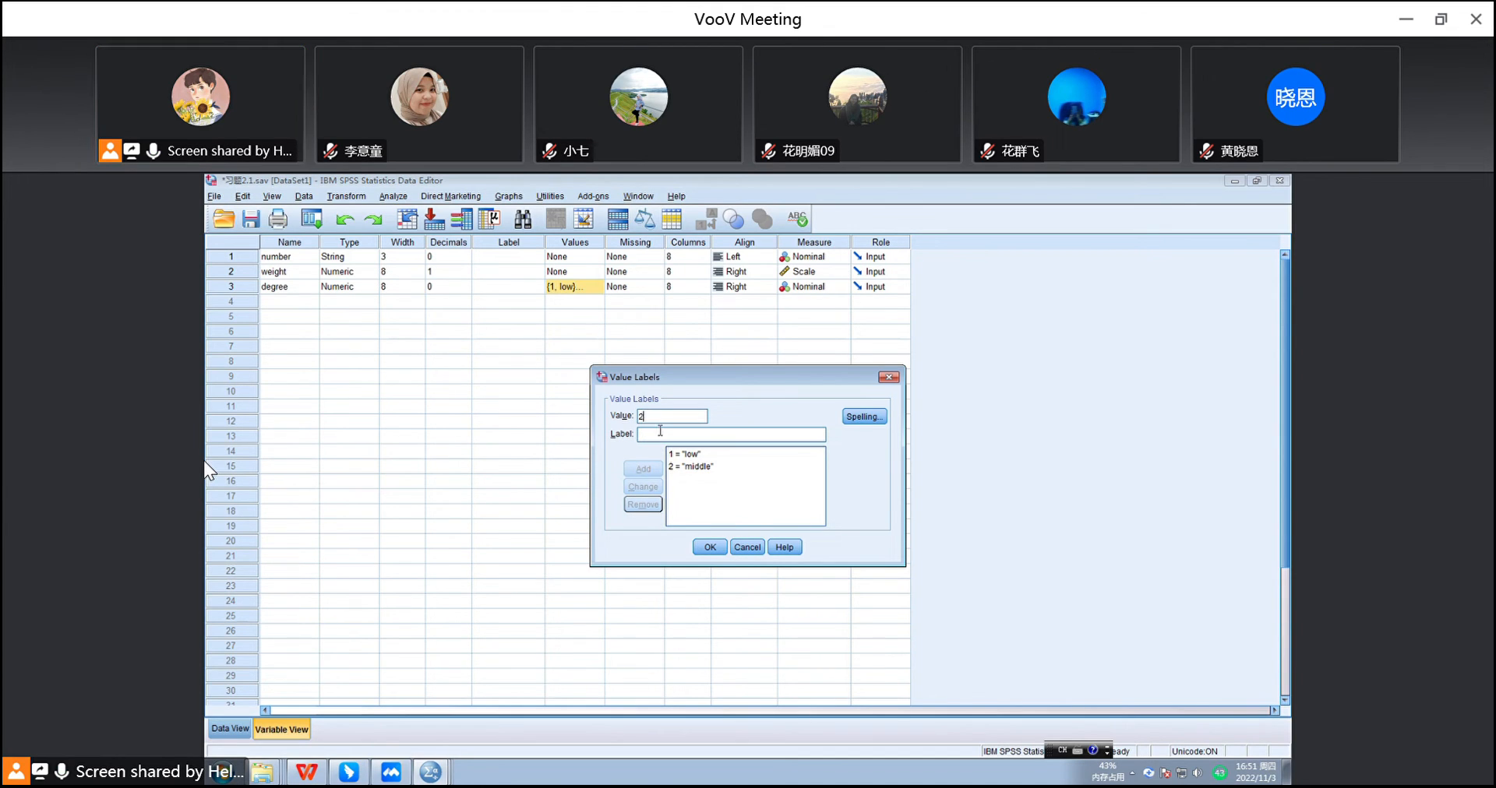
{"action": "left_click", "coordinate": [644, 434]}
{"action": "type", "text": "high"}
{"action": "left_click", "coordinate": [643, 469]}
{"action": "left_click", "coordinate": [709, 490]}
{"action": "double_click", "coordinate": [662, 416]}
{"action": "type", "text": "3"}
{"action": "left_click", "coordinate": [643, 469]}
{"action": "left_click", "coordinate": [709, 547]}
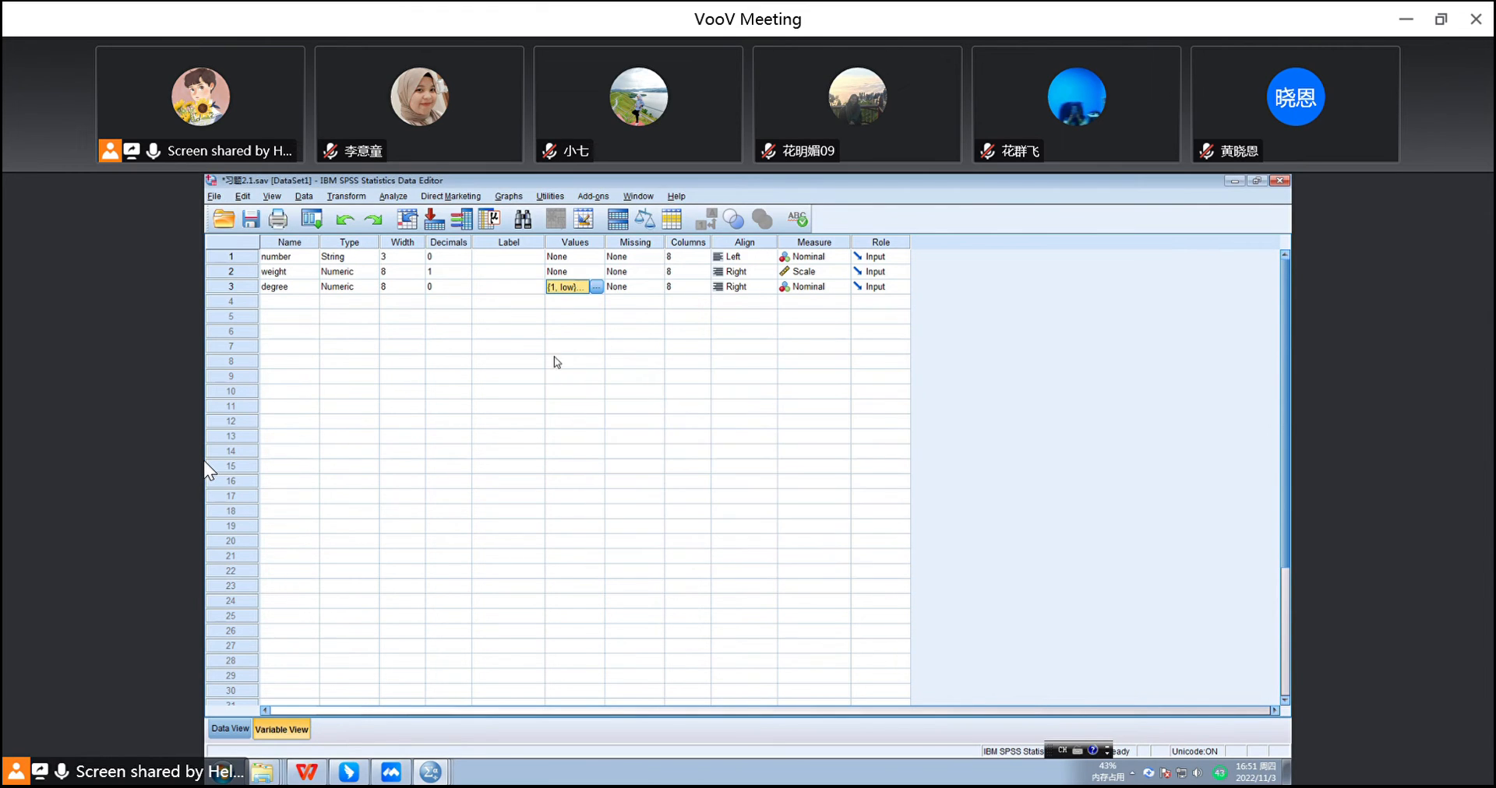
{"action": "left_click", "coordinate": [530, 348]}
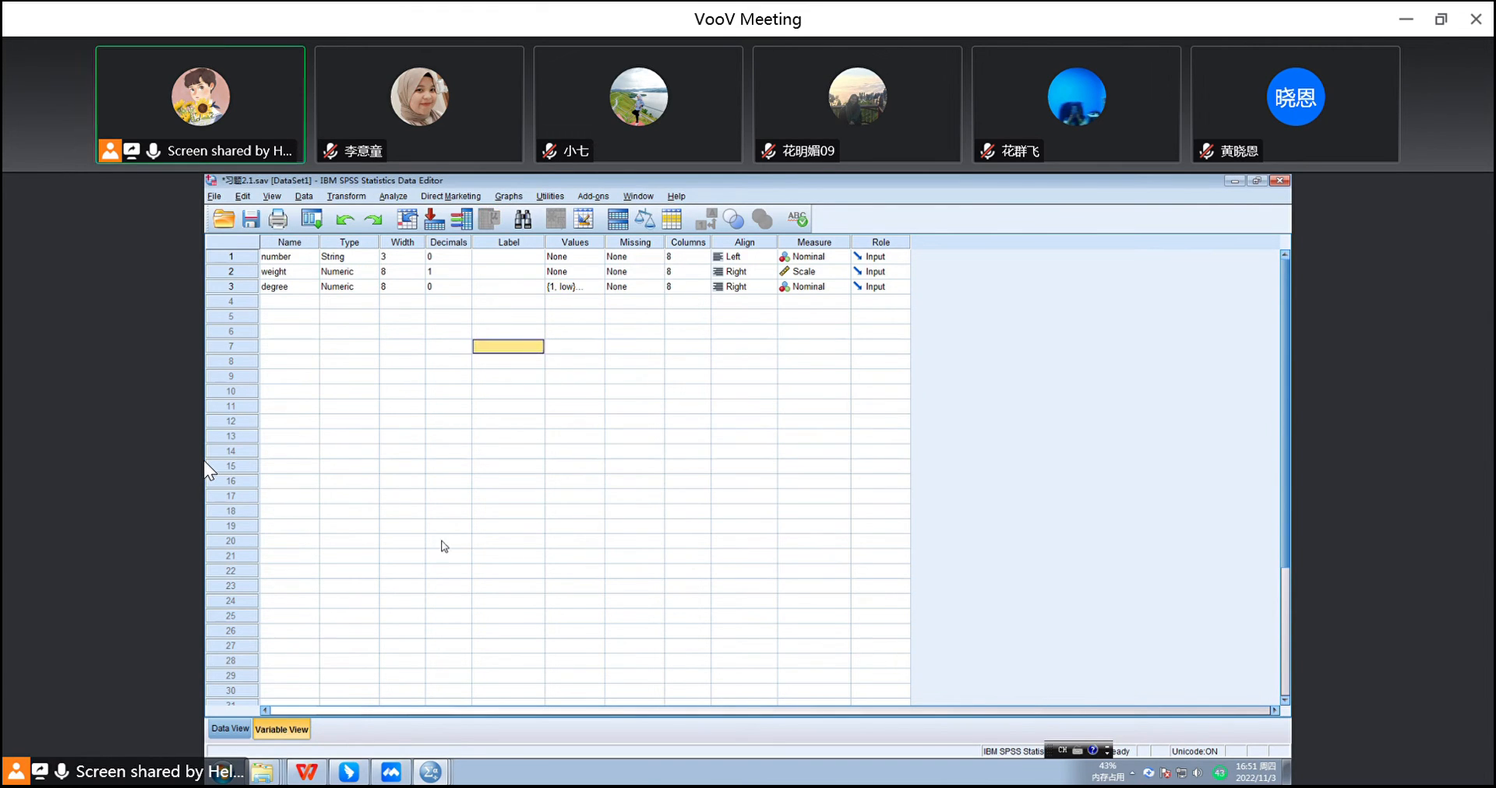
- Return to the case data and enter degree 2 for cases 007 and 008
{"action": "left_click", "coordinate": [227, 729]}
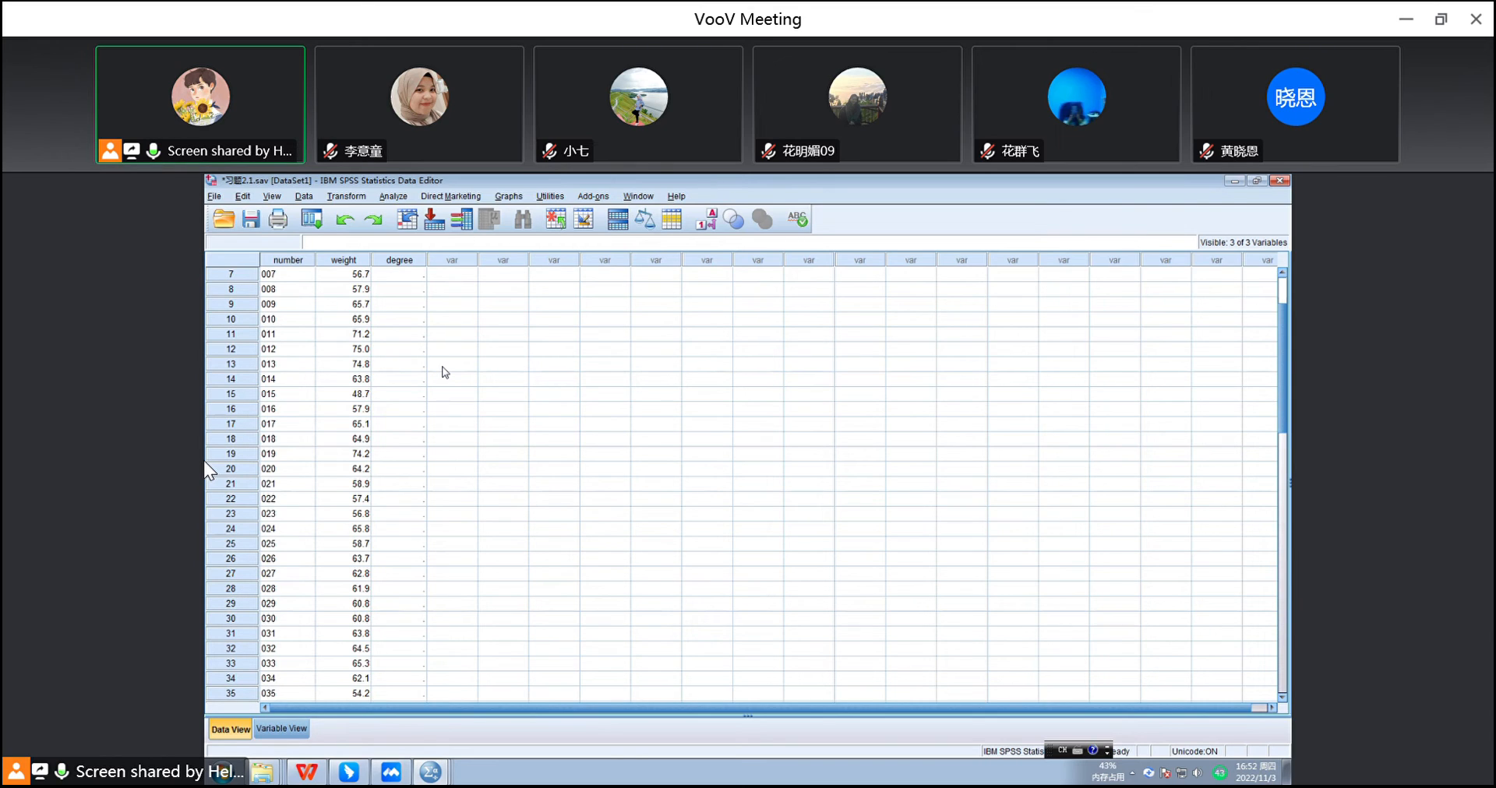
{"action": "left_click", "coordinate": [410, 273]}
{"action": "left_click", "coordinate": [410, 273]}
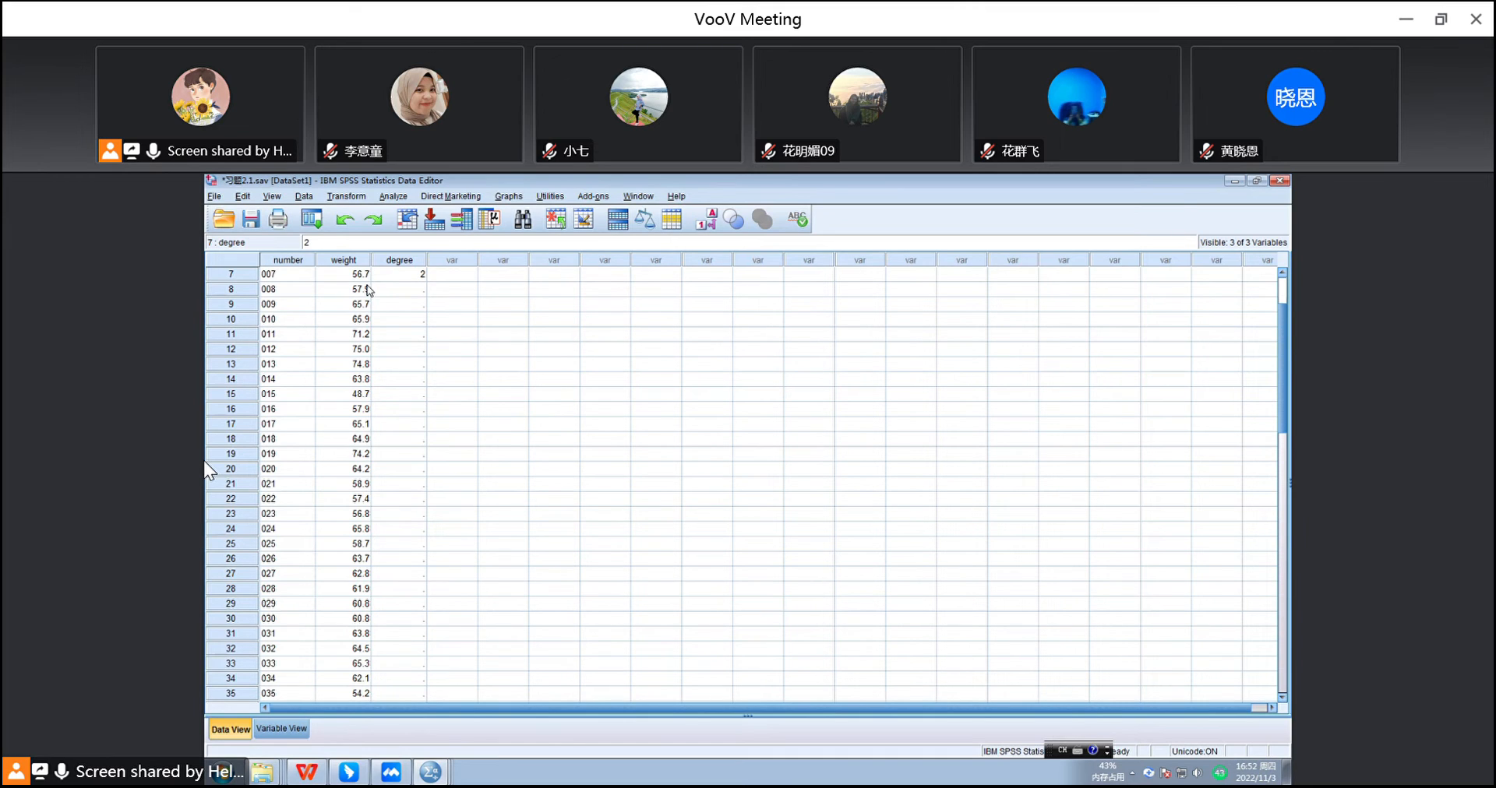
{"action": "key", "text": "Return"}
{"action": "type", "text": "2"}
{"action": "key", "text": "Return"}
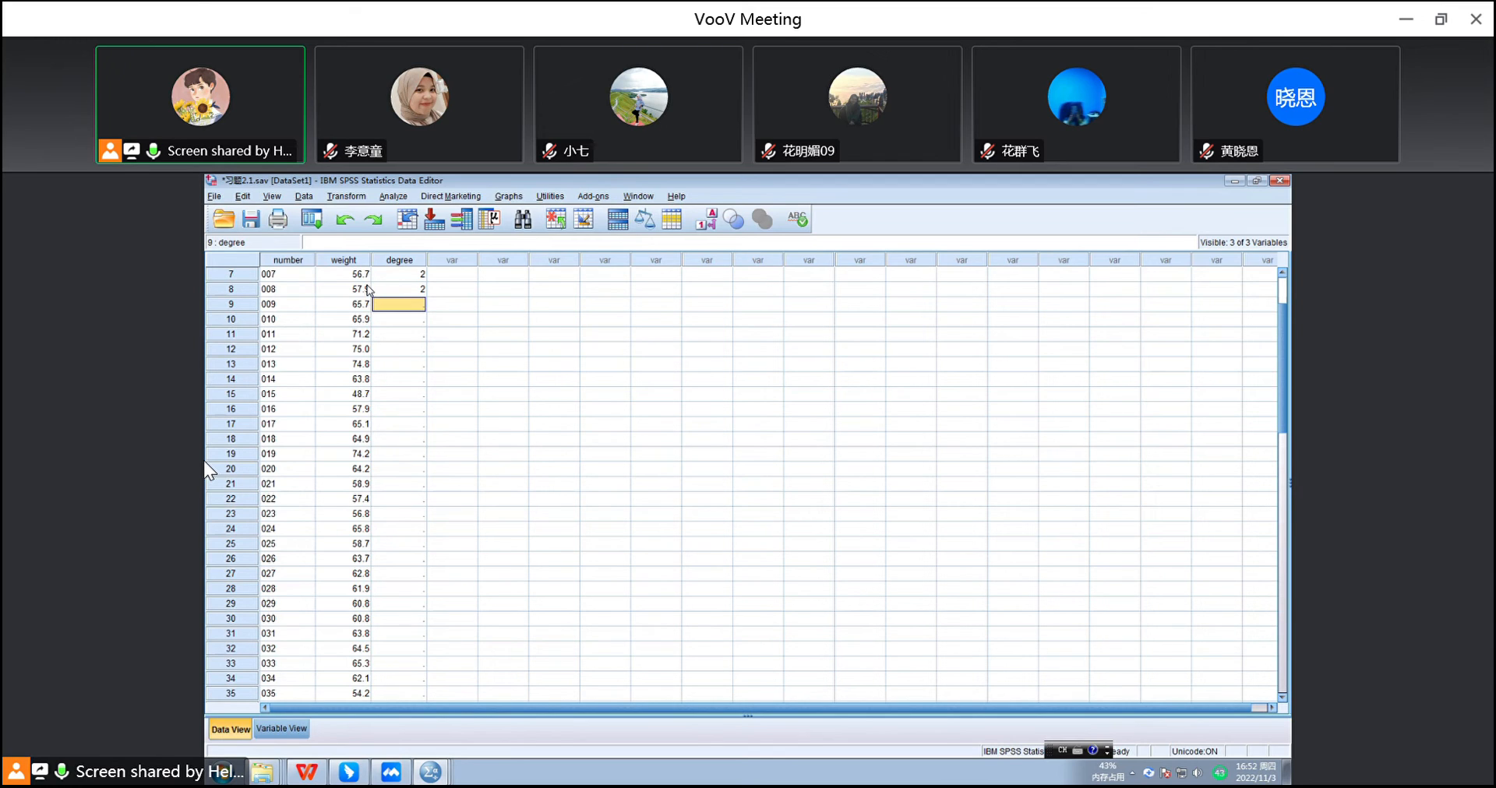
- Enter degree 3 for cases 009 to 014
{"action": "type", "text": "3"}
{"action": "key", "text": "Return"}
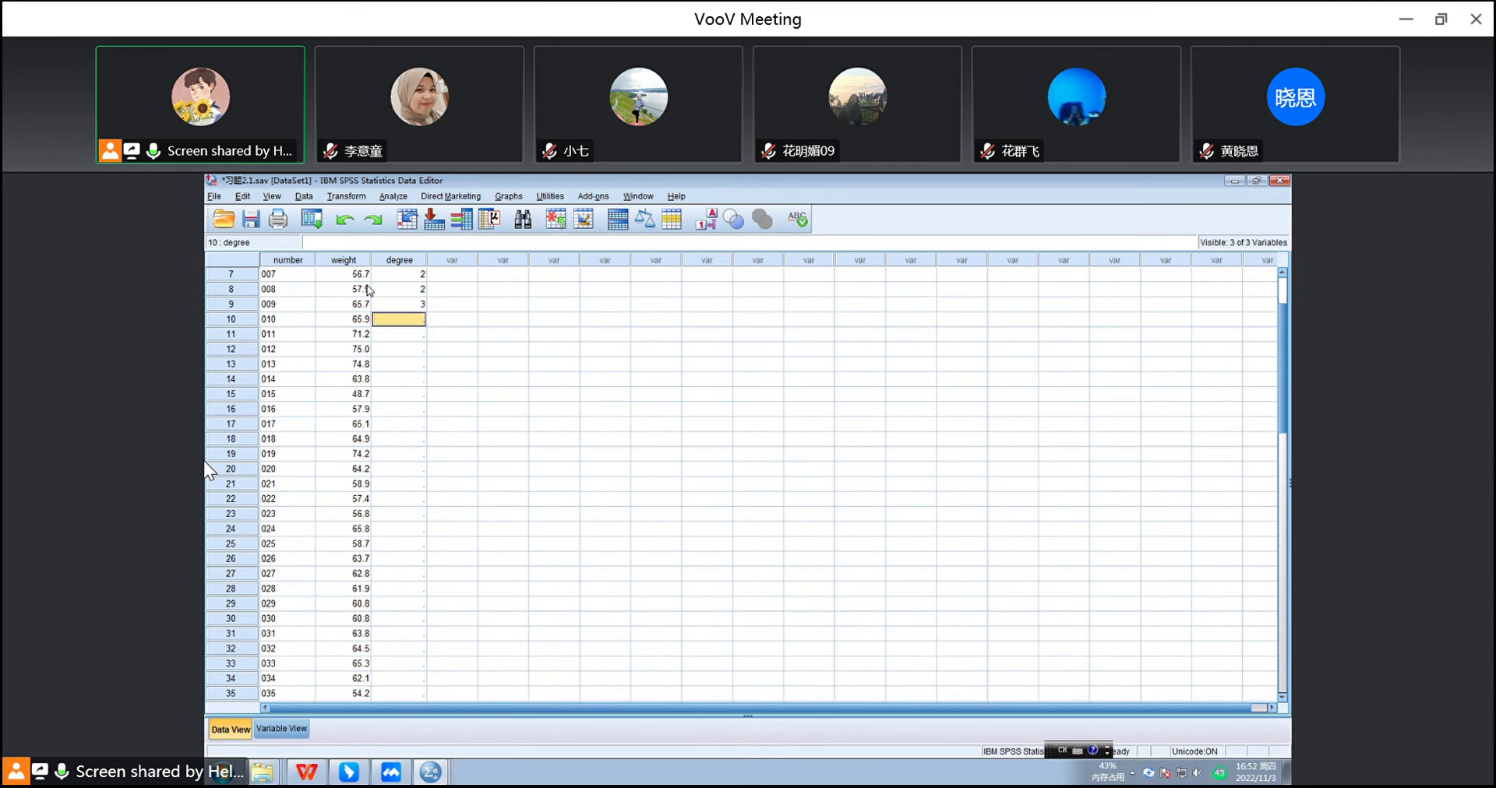
{"action": "type", "text": "3"}
{"action": "key", "text": "Return"}
{"action": "type", "text": "3"}
{"action": "key", "text": "Return"}
{"action": "type", "text": "3"}
{"action": "key", "text": "Return"}
{"action": "type", "text": "3"}
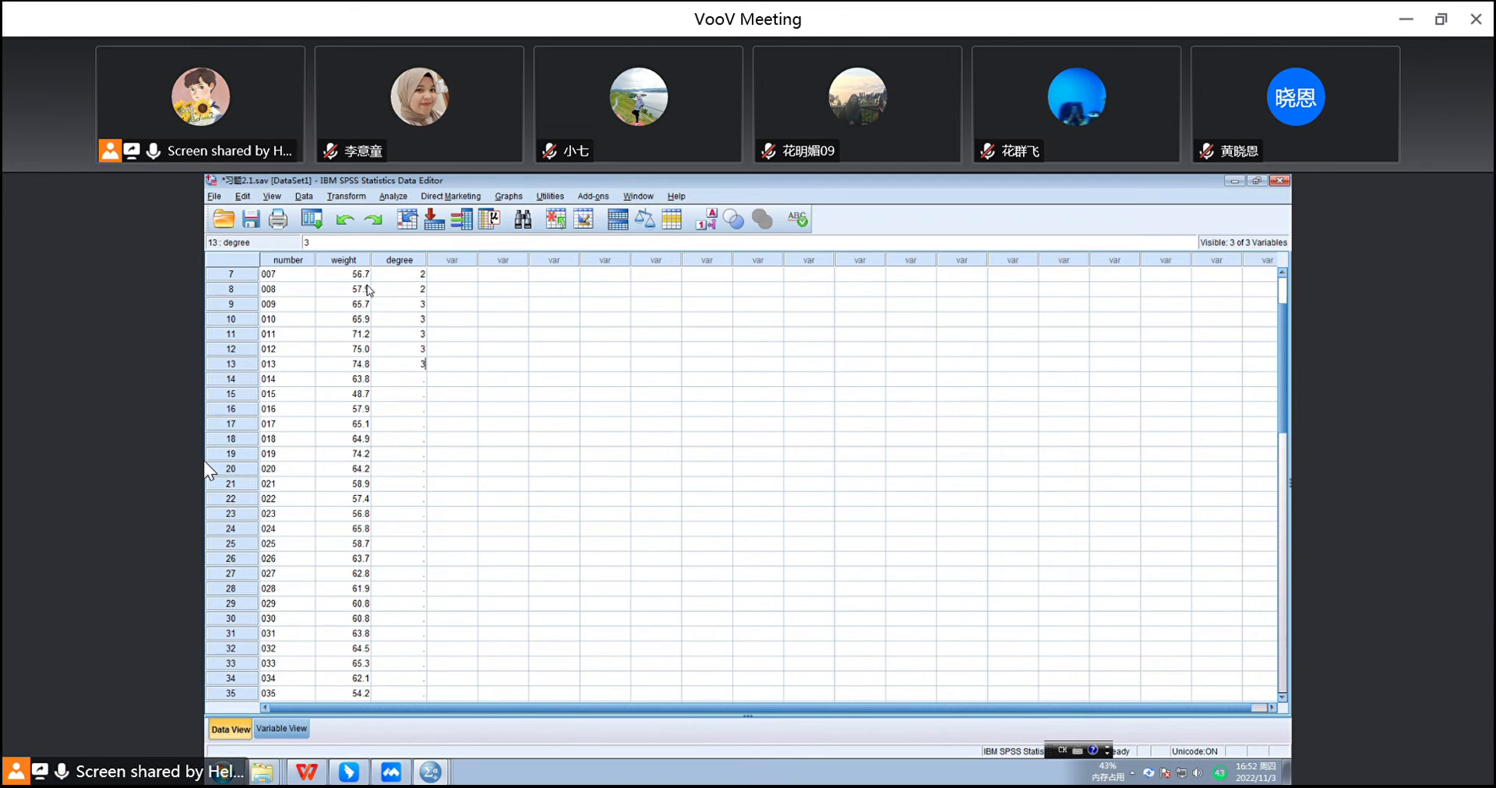
{"action": "key", "text": "Return"}
{"action": "type", "text": "3"}
{"action": "key", "text": "Return"}
- Enter degree 1 for case 015, 2 for case 016 and 3 for cases 017 to 020
{"action": "type", "text": "1"}
{"action": "key", "text": "Return"}
{"action": "type", "text": "2"}
{"action": "key", "text": "Return"}
{"action": "type", "text": "3"}
{"action": "key", "text": "Return"}
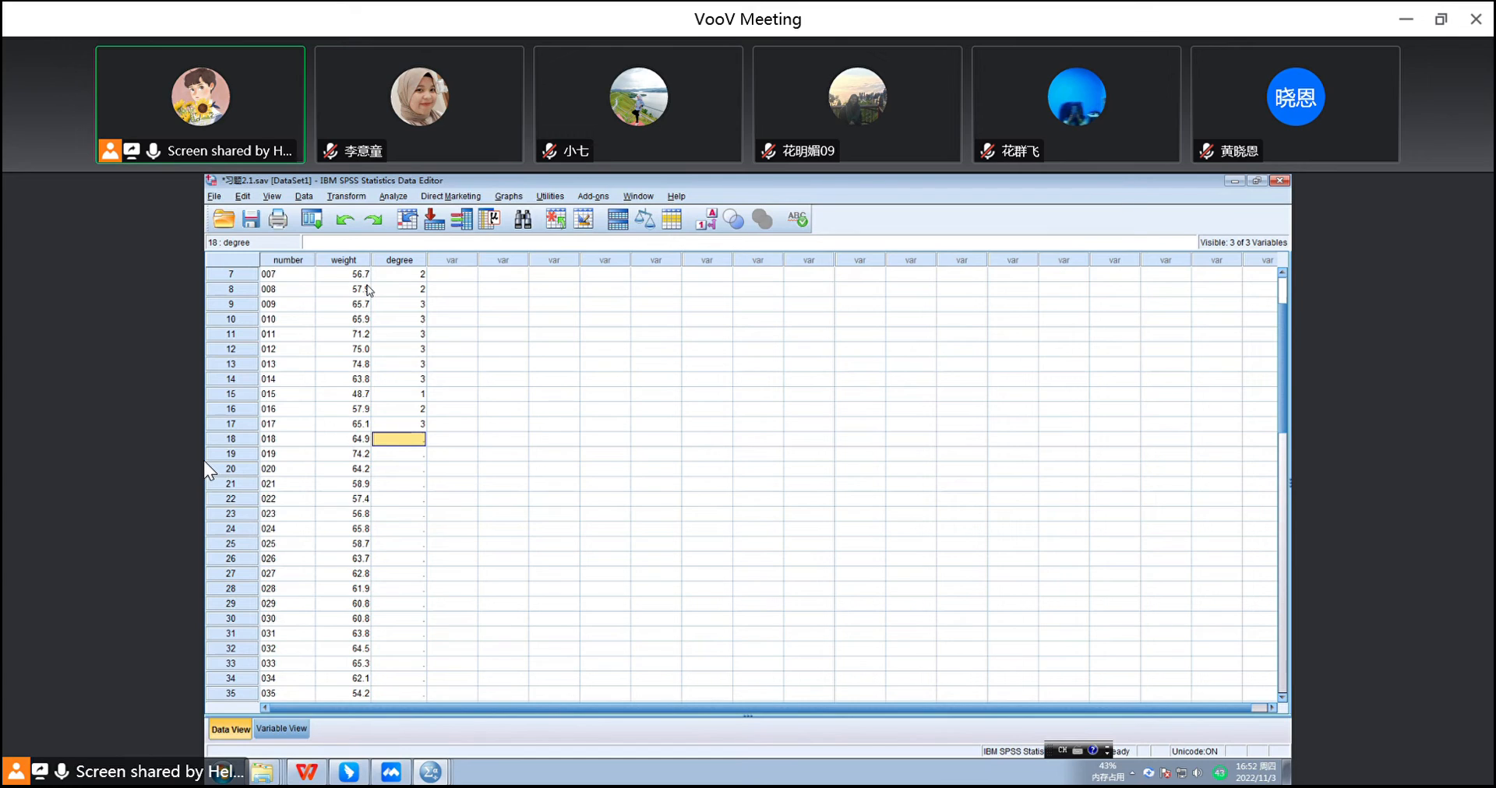
{"action": "type", "text": "3"}
{"action": "key", "text": "Return"}
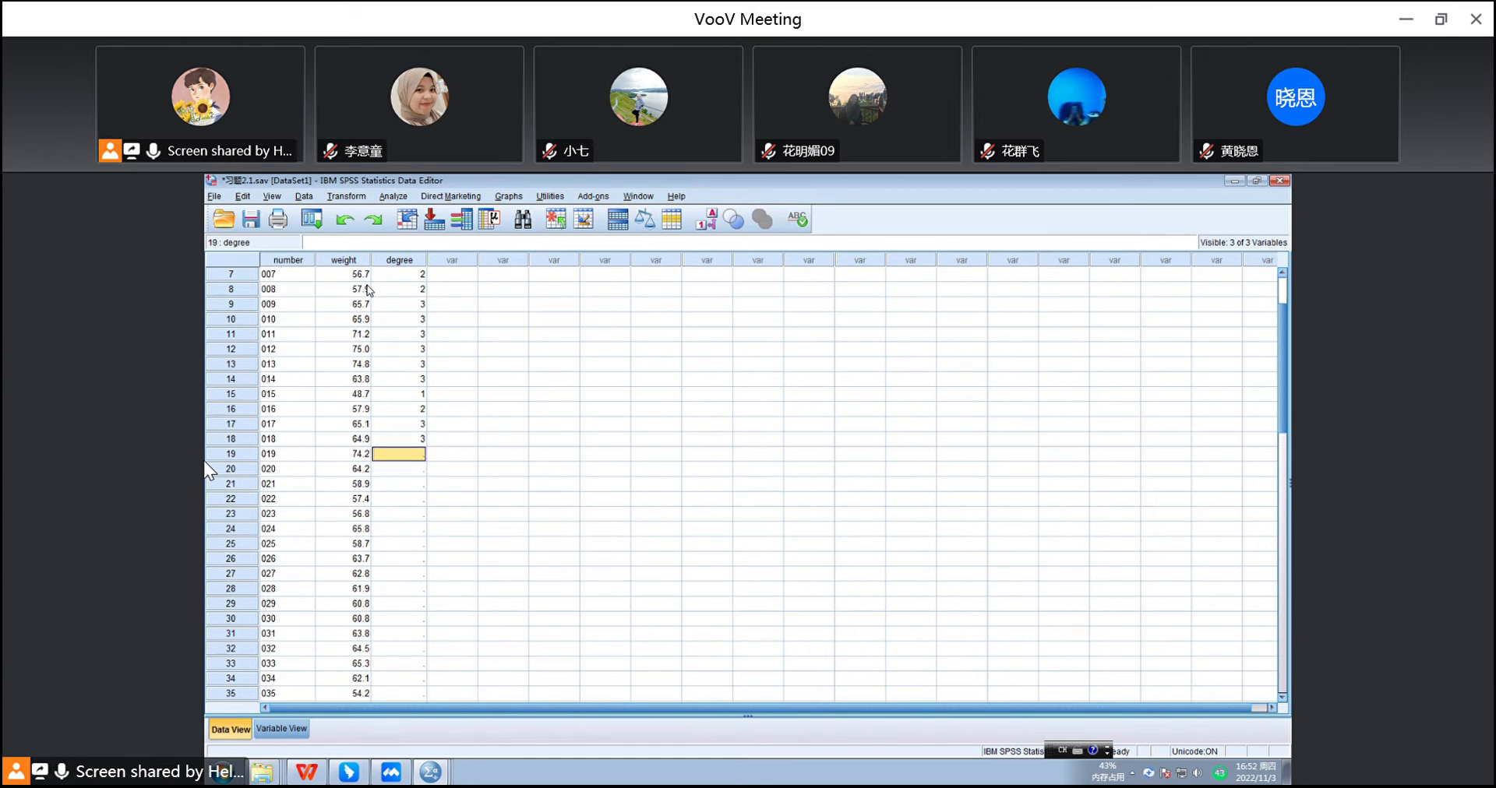
{"action": "type", "text": "3"}
{"action": "key", "text": "Return"}
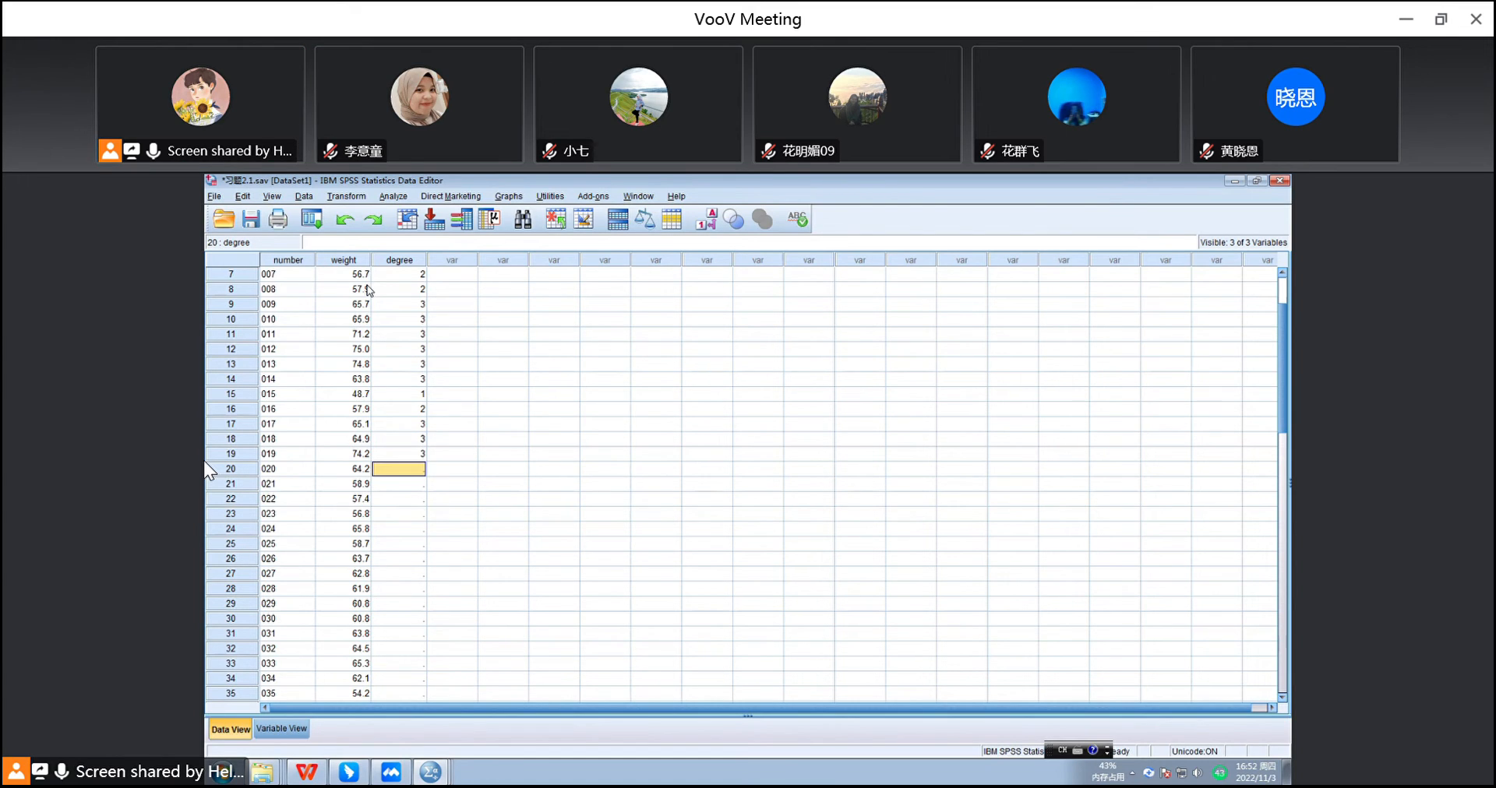
{"action": "type", "text": "3"}
{"action": "key", "text": "Return"}
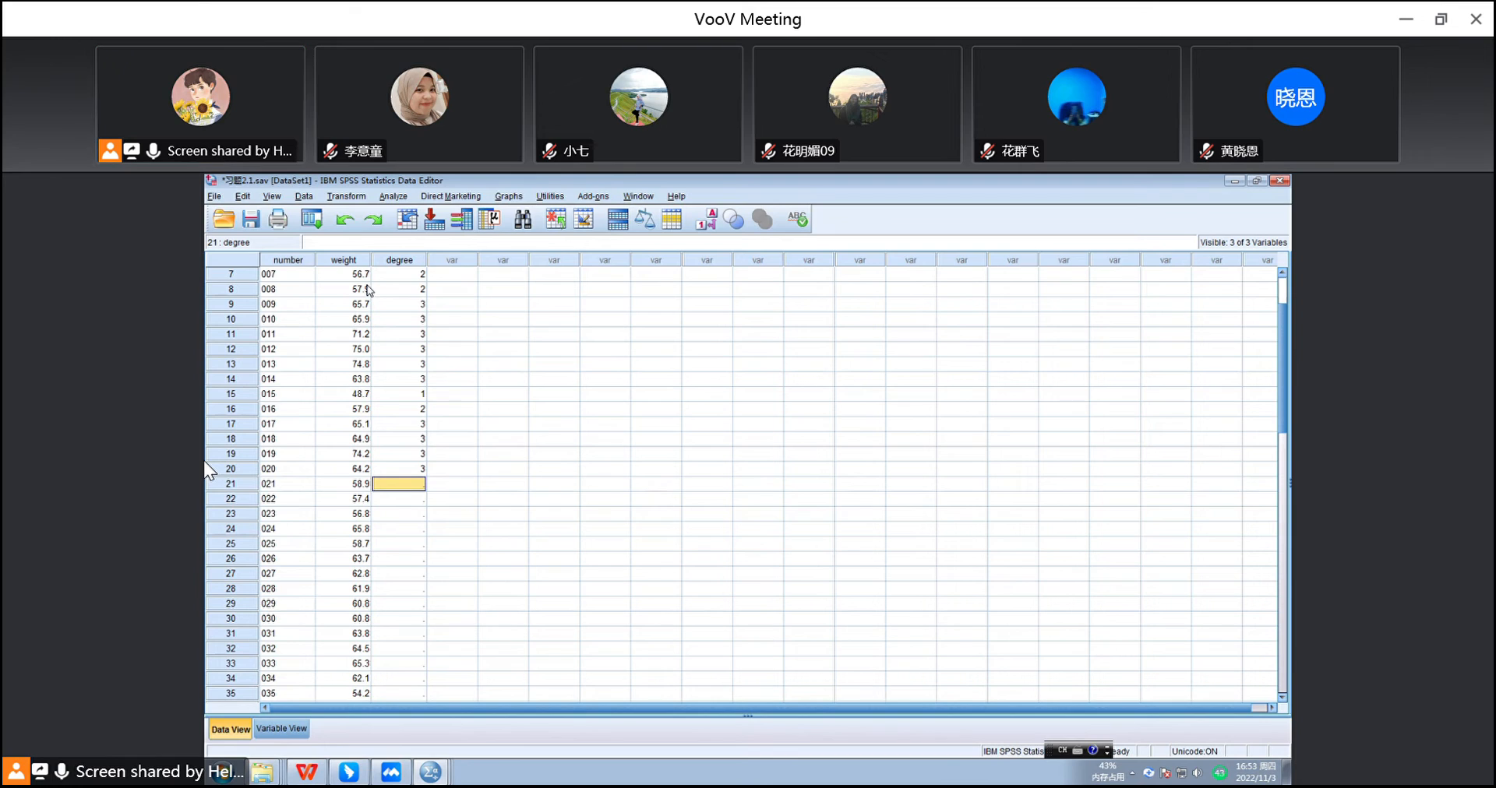
- Enter degree 2 for cases 021 to 023, 3 for case 024 and 2 for case 025
{"action": "type", "text": "2"}
{"action": "key", "text": "Return"}
{"action": "type", "text": "2"}
{"action": "key", "text": "Return"}
{"action": "type", "text": "2"}
{"action": "key", "text": "Return"}
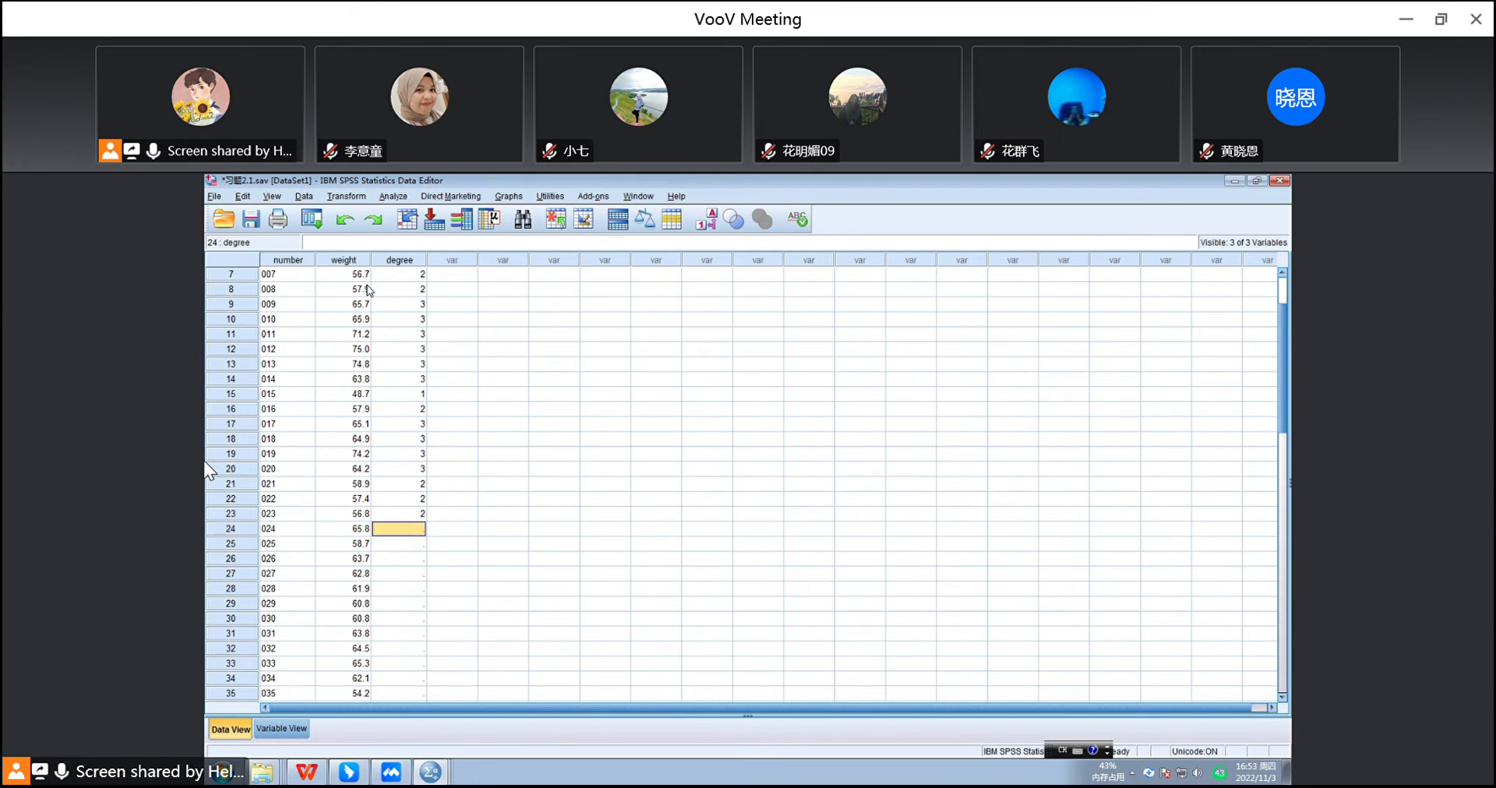
{"action": "type", "text": "3"}
{"action": "key", "text": "Return"}
{"action": "type", "text": "2"}
{"action": "key", "text": "Return"}
- Enter degree 3 for cases 026 to 034
{"action": "type", "text": "3"}
{"action": "key", "text": "Return"}
{"action": "type", "text": "3"}
{"action": "key", "text": "Return"}
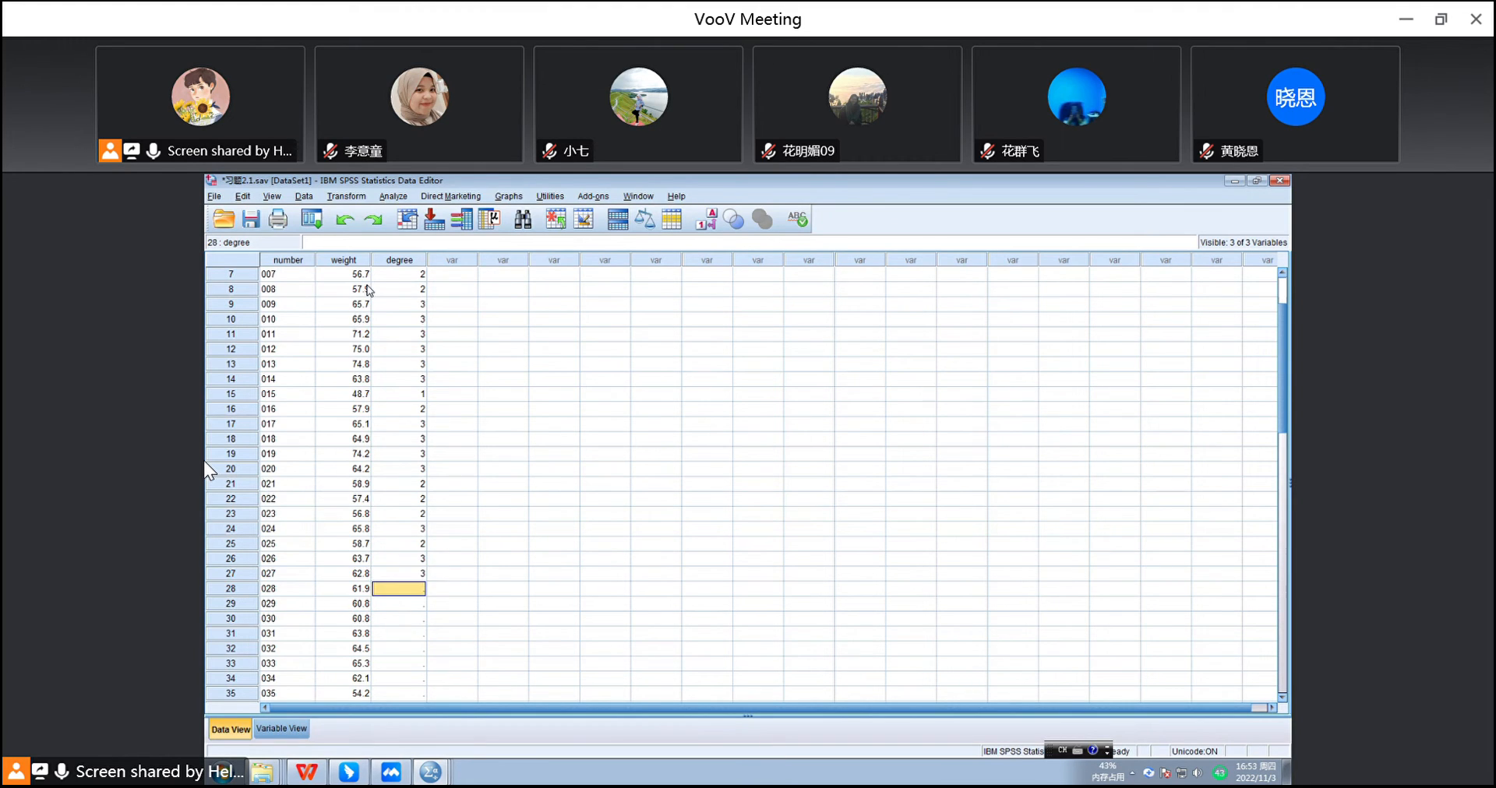
{"action": "type", "text": "3"}
{"action": "key", "text": "Return"}
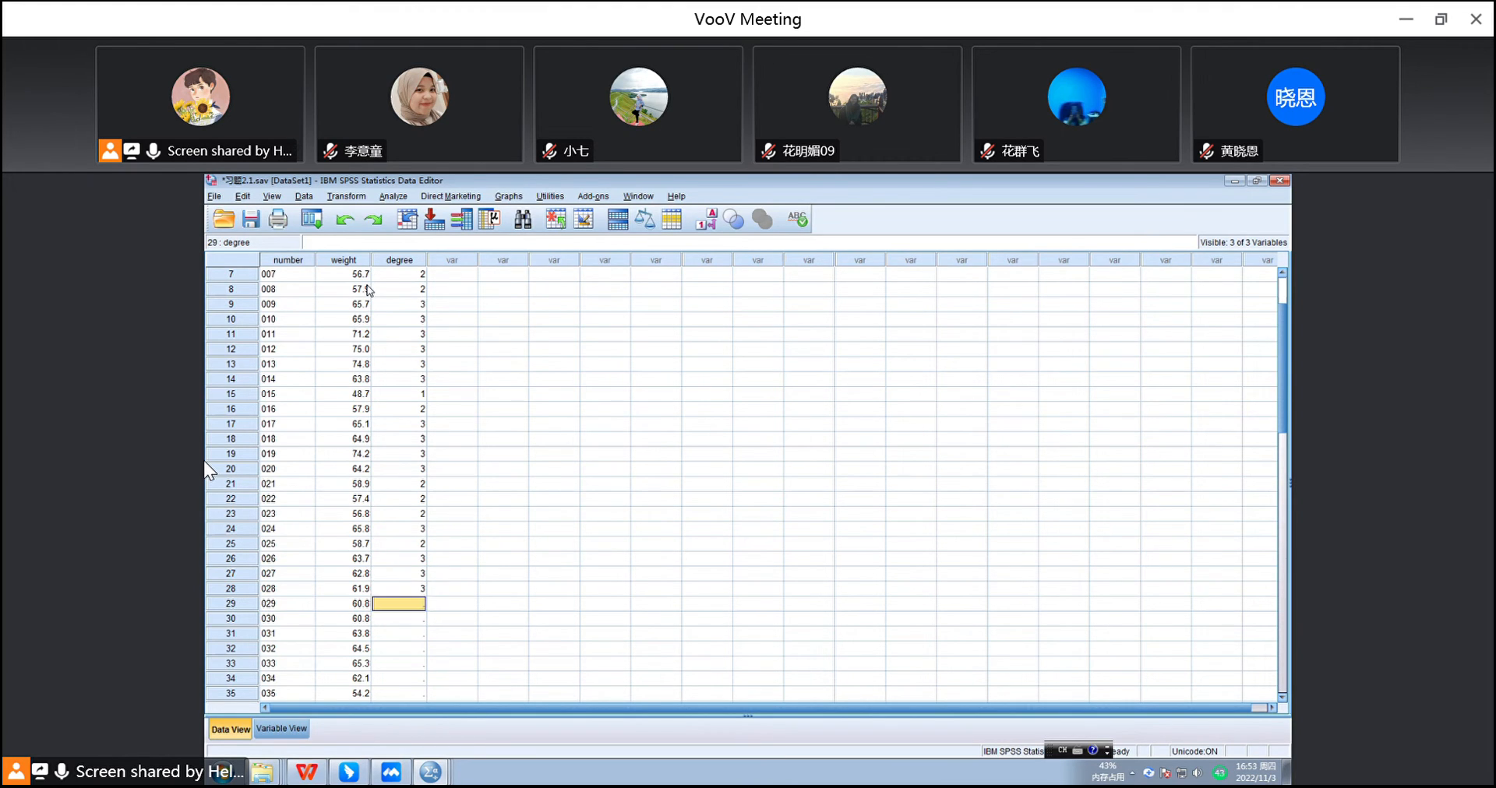
{"action": "type", "text": "3"}
{"action": "key", "text": "Return"}
{"action": "type", "text": "3"}
{"action": "key", "text": "Return"}
{"action": "type", "text": "3"}
{"action": "key", "text": "Return"}
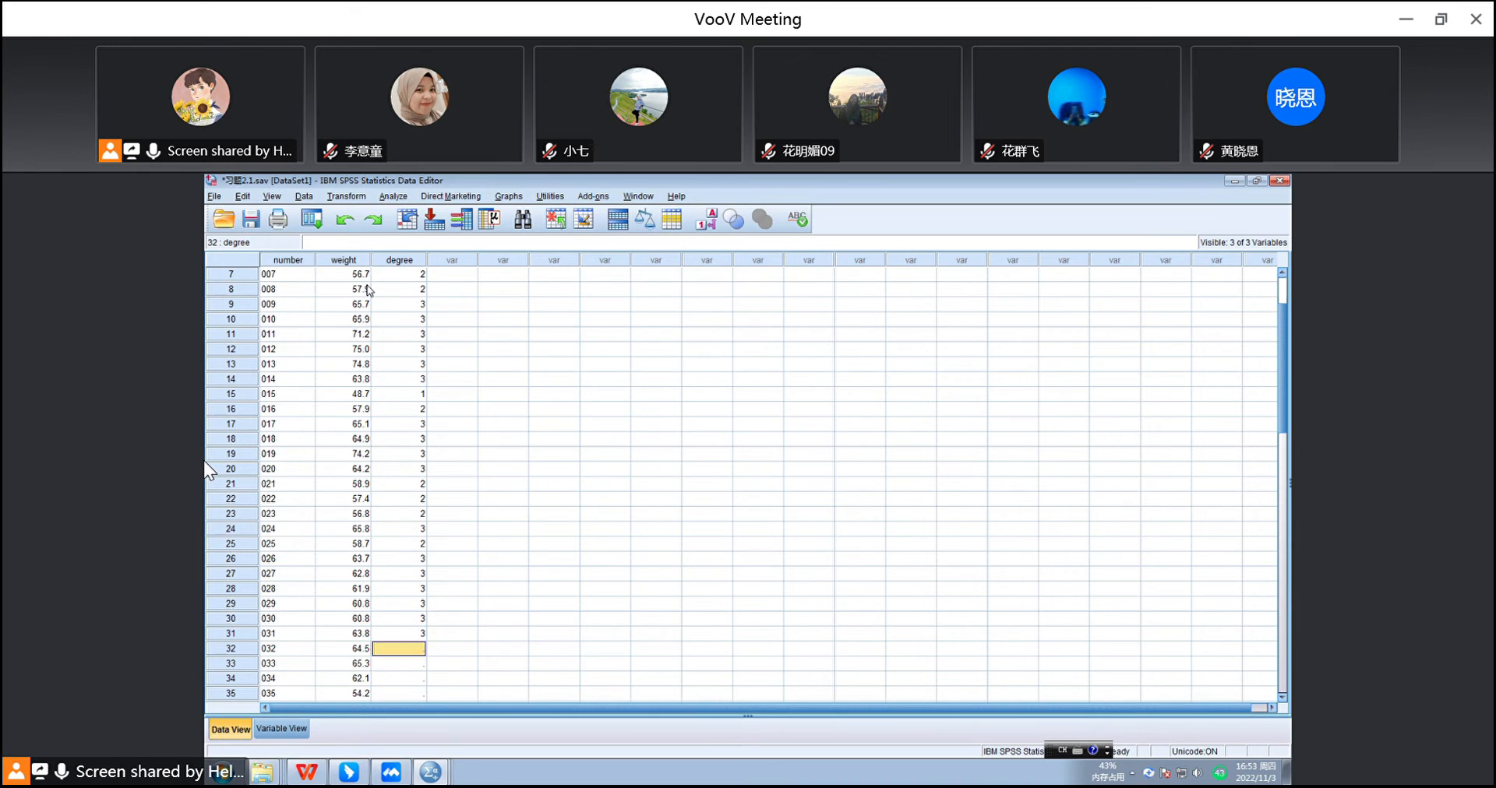
{"action": "type", "text": "3"}
{"action": "key", "text": "Return"}
{"action": "type", "text": "3"}
{"action": "key", "text": "Return"}
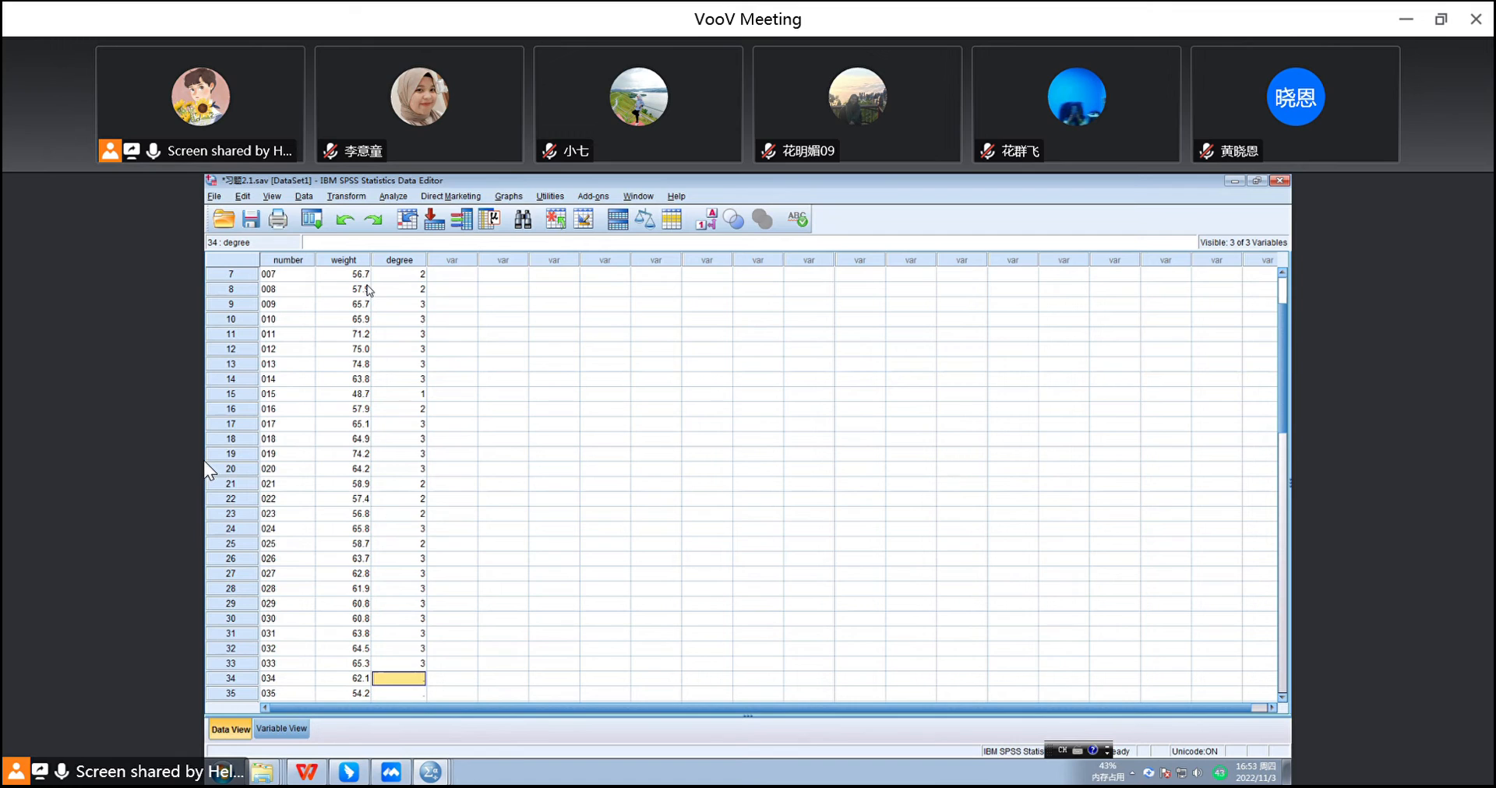
{"action": "type", "text": "3"}
{"action": "key", "text": "Return"}
- Enter degree 2 for cases 035 and 036 and 3 for cases 037 and 038
{"action": "type", "text": "2"}
{"action": "key", "text": "Return"}
{"action": "type", "text": "2"}
{"action": "key", "text": "Return"}
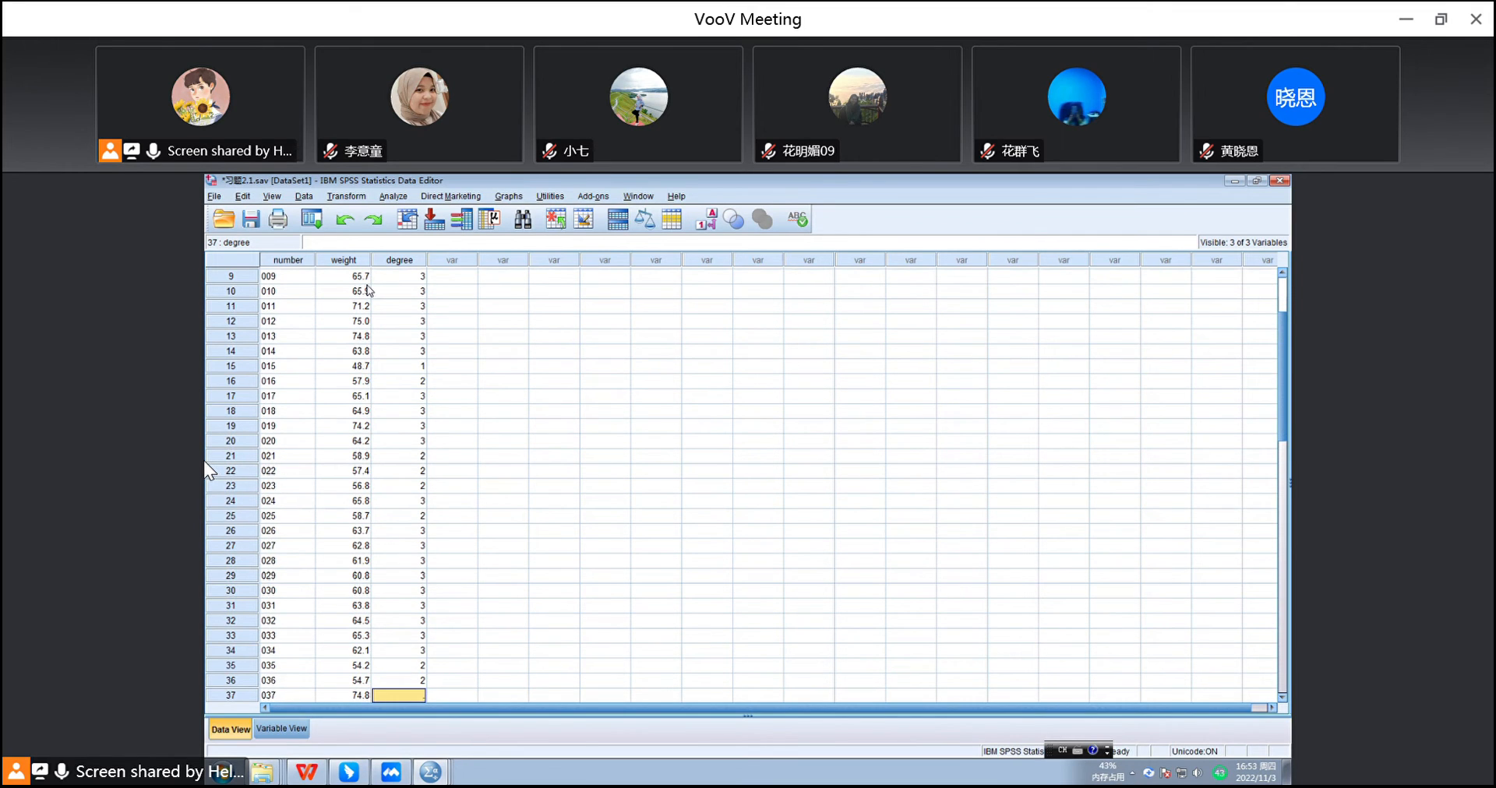
{"action": "type", "text": "3"}
{"action": "key", "text": "Return"}
{"action": "type", "text": "3"}
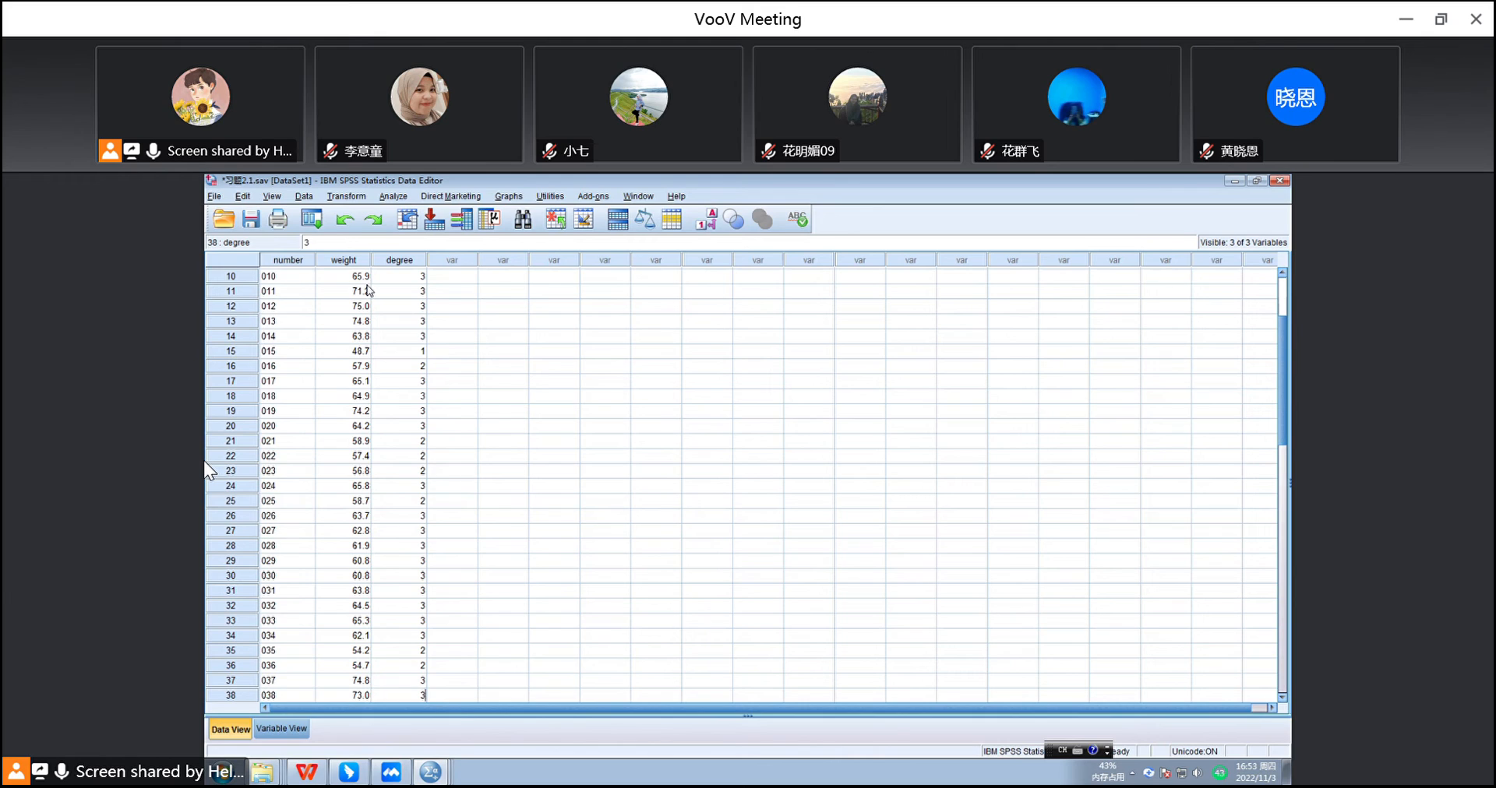
{"action": "key", "text": "Return"}
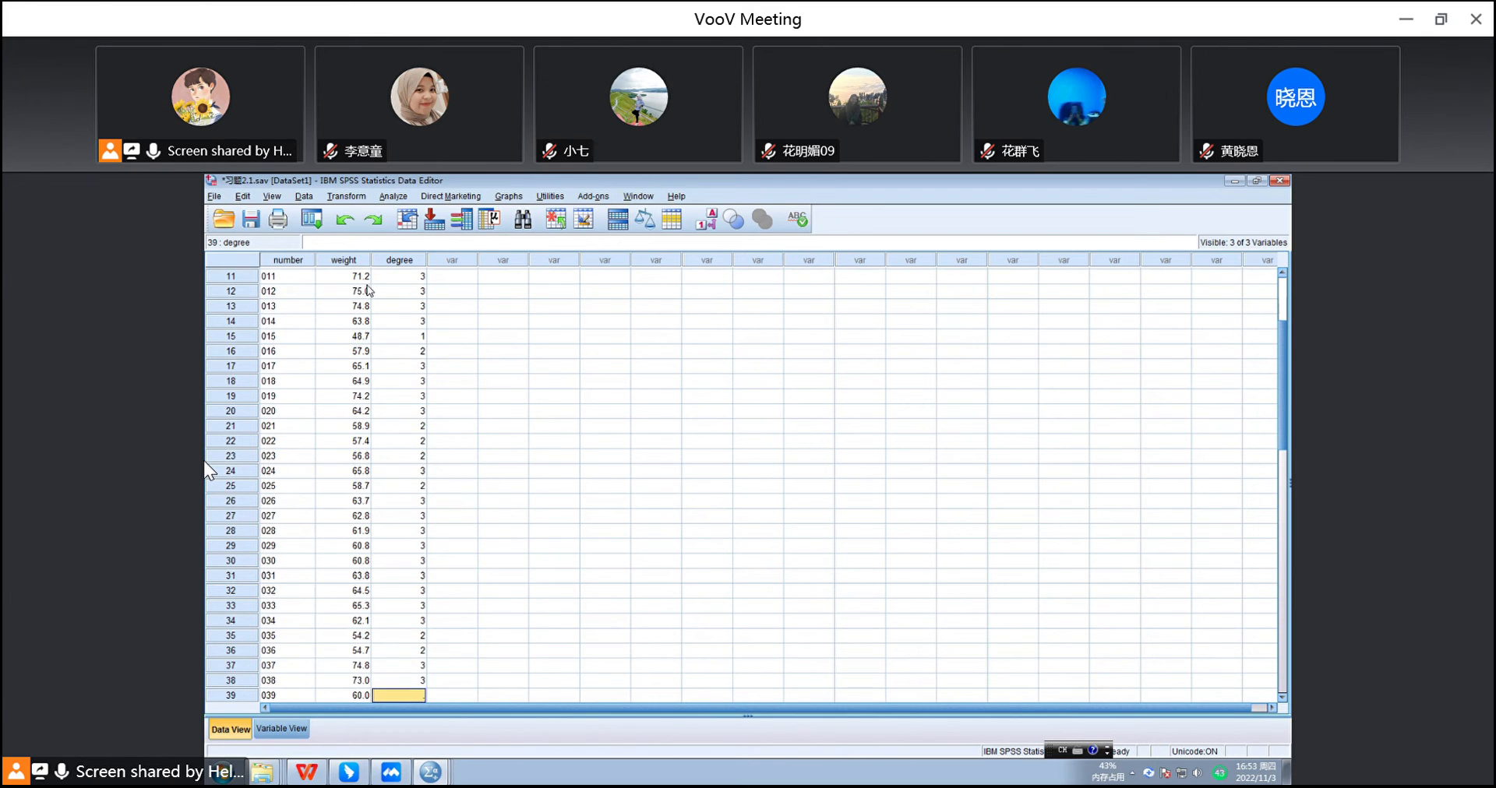
- Enter degree 2 for cases 039 and 040, 3 for cases 041 and 042, and 2 for cases 043 and 044
{"action": "type", "text": "2"}
{"action": "key", "text": "Return"}
{"action": "type", "text": "2"}
{"action": "key", "text": "Return"}
{"action": "type", "text": "3"}
{"action": "key", "text": "Return"}
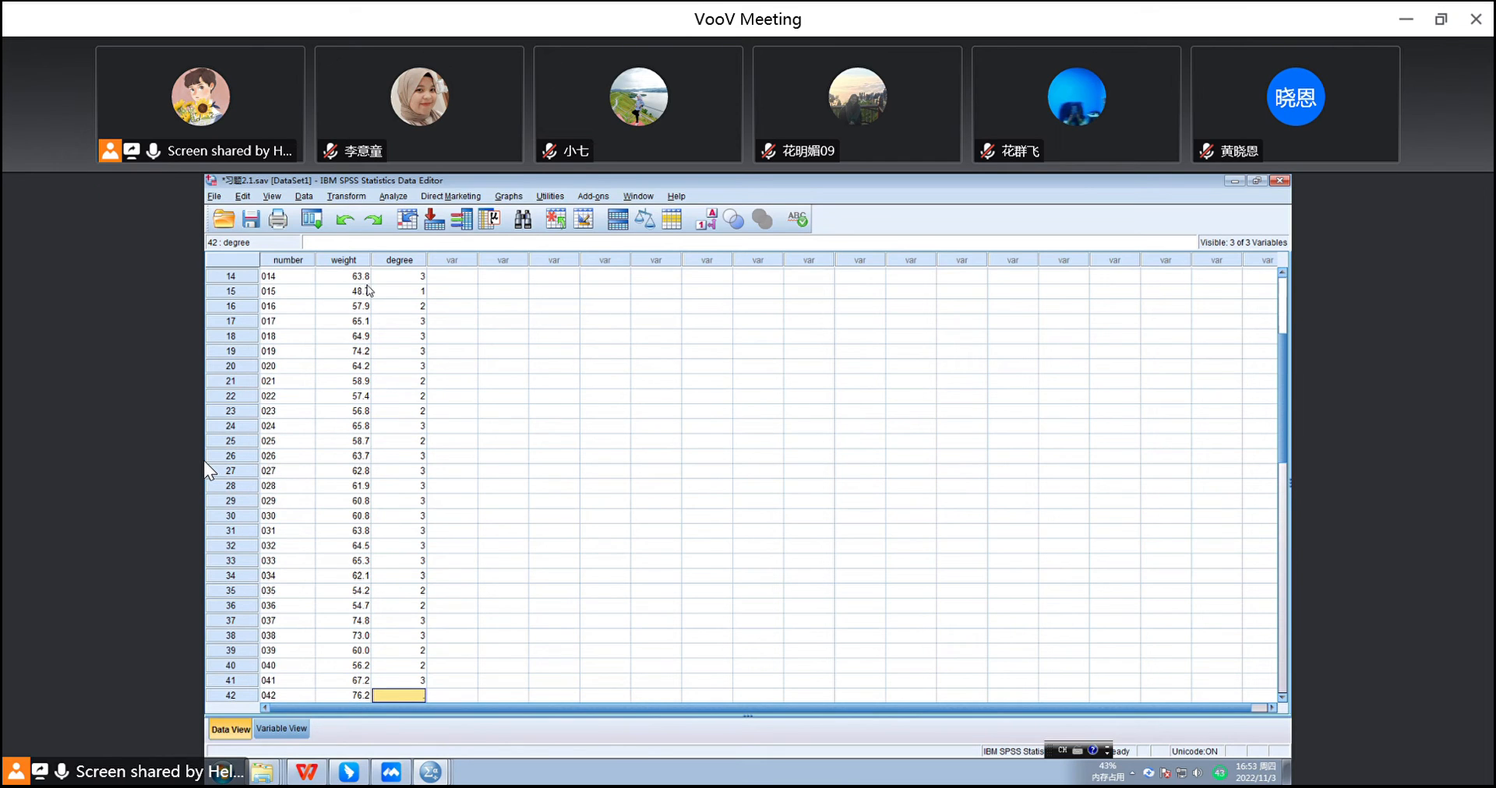
{"action": "type", "text": "3"}
{"action": "key", "text": "Return"}
{"action": "type", "text": "2"}
{"action": "key", "text": "Return"}
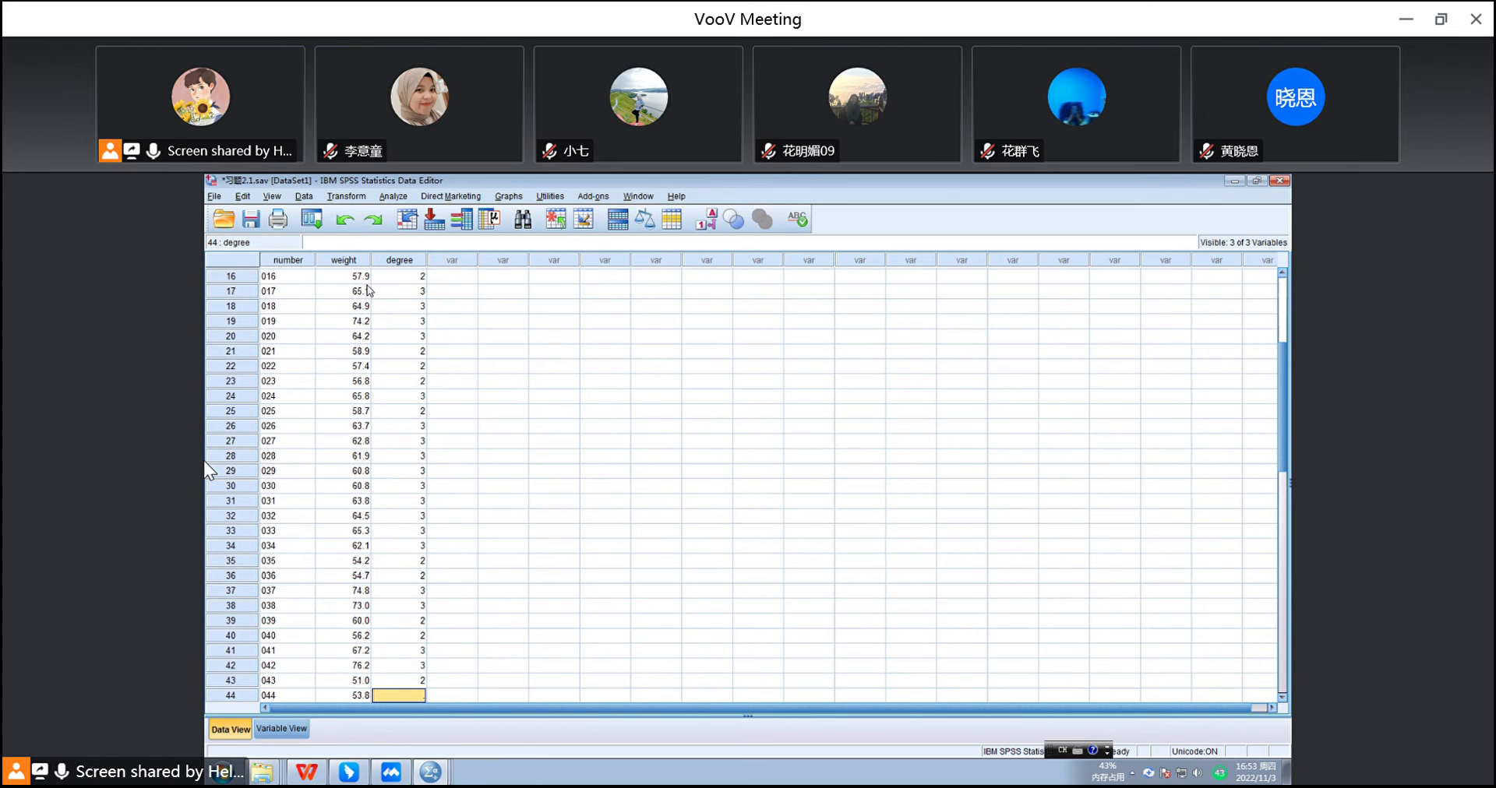
{"action": "type", "text": "2"}
{"action": "key", "text": "Return"}
- Enter degree 3 for cases 045 to 049
{"action": "type", "text": "3"}
{"action": "key", "text": "Return"}
{"action": "type", "text": "3"}
{"action": "key", "text": "Return"}
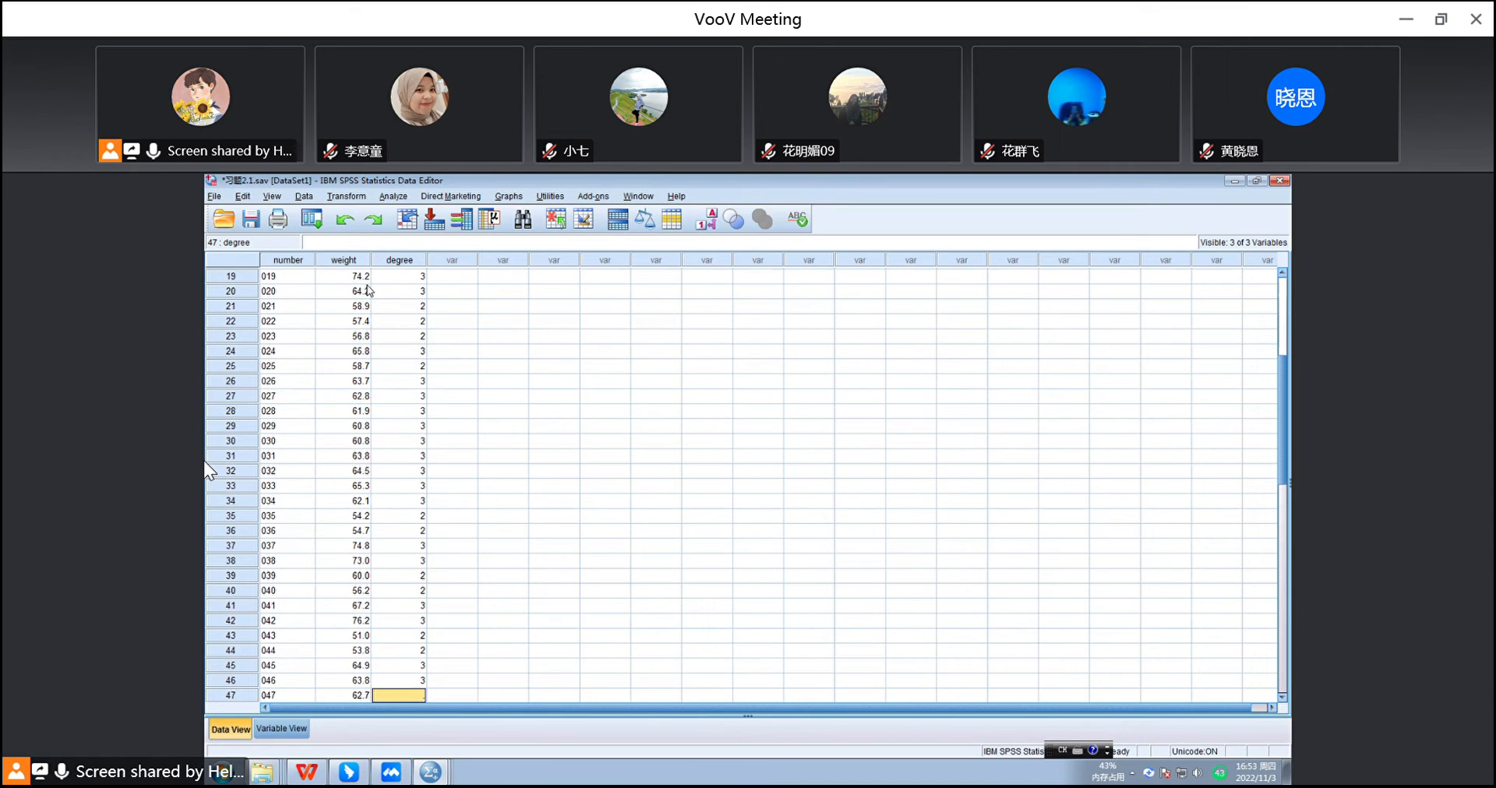
{"action": "type", "text": "3"}
{"action": "key", "text": "Return"}
{"action": "type", "text": "3"}
{"action": "key", "text": "Return"}
{"action": "type", "text": "3"}
{"action": "key", "text": "Return"}
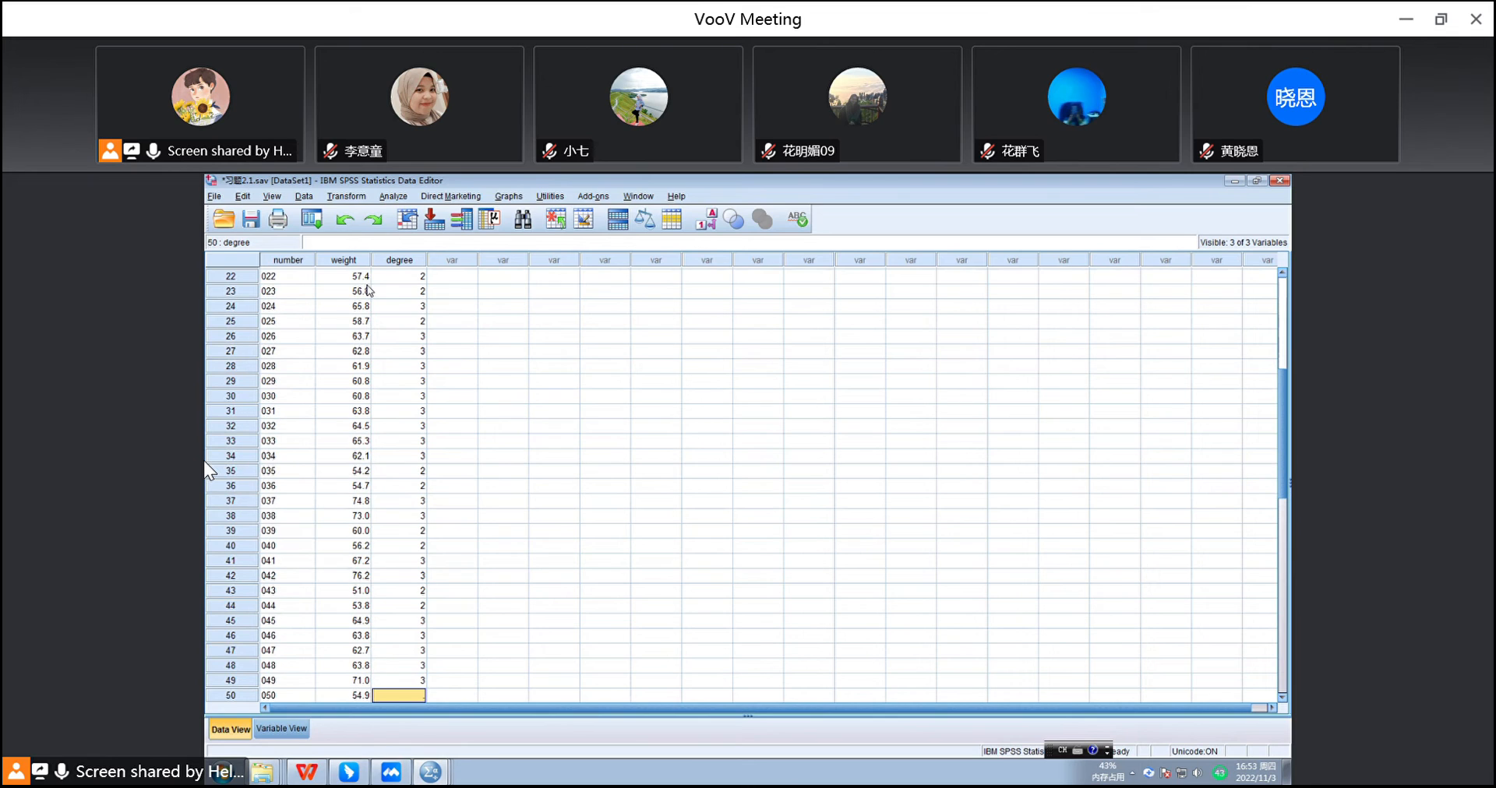
- Enter degree 2 for case 050, 3 for 051 and 052, 2 for 053 and 054, and 3 for 055
{"action": "type", "text": "2"}
{"action": "key", "text": "Return"}
{"action": "type", "text": "3"}
{"action": "key", "text": "Return"}
{"action": "type", "text": "3"}
{"action": "key", "text": "Return"}
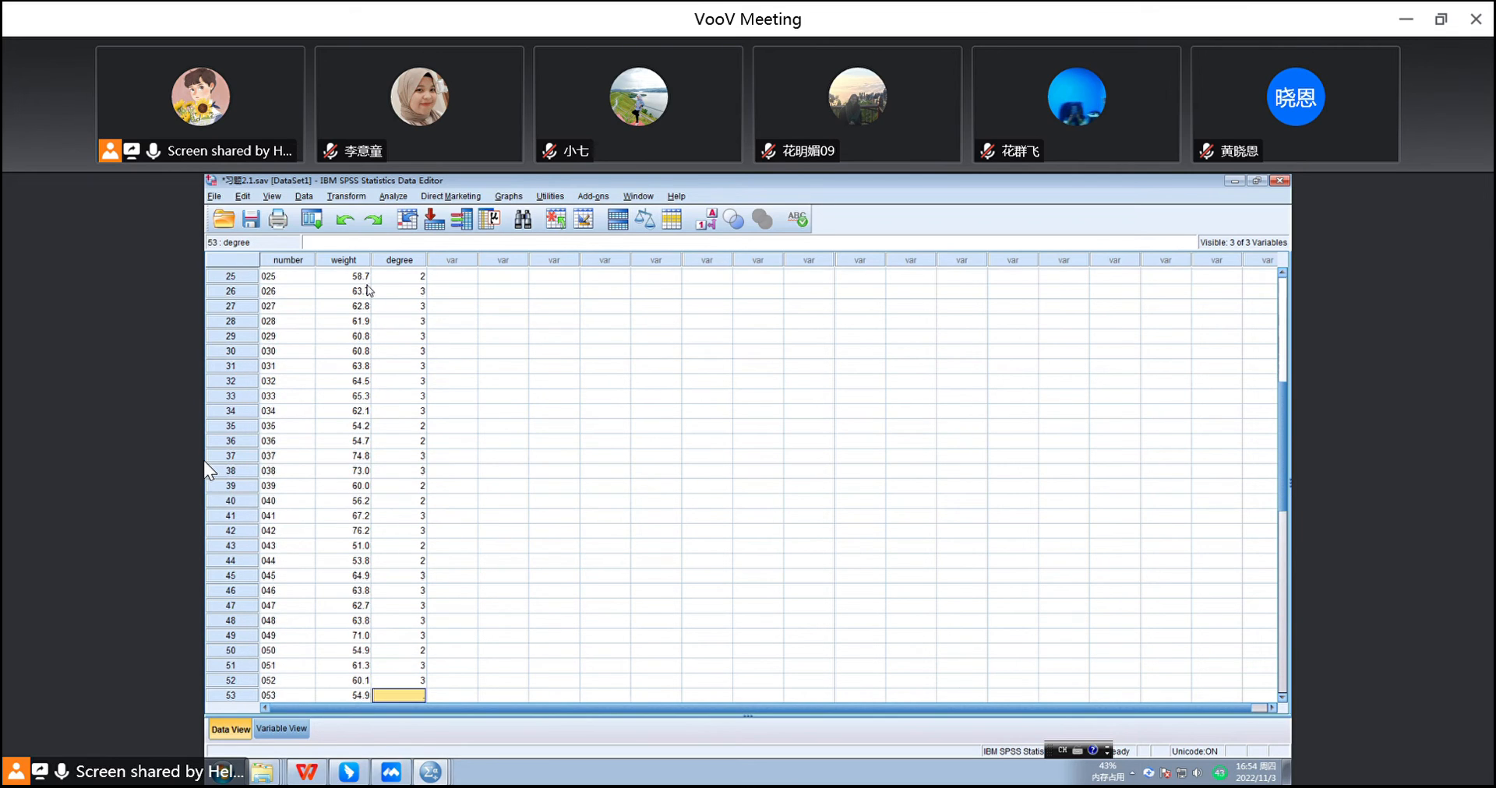
{"action": "type", "text": "2"}
{"action": "key", "text": "Return"}
{"action": "type", "text": "2"}
{"action": "key", "text": "Return"}
{"action": "type", "text": "3"}
{"action": "key", "text": "Return"}
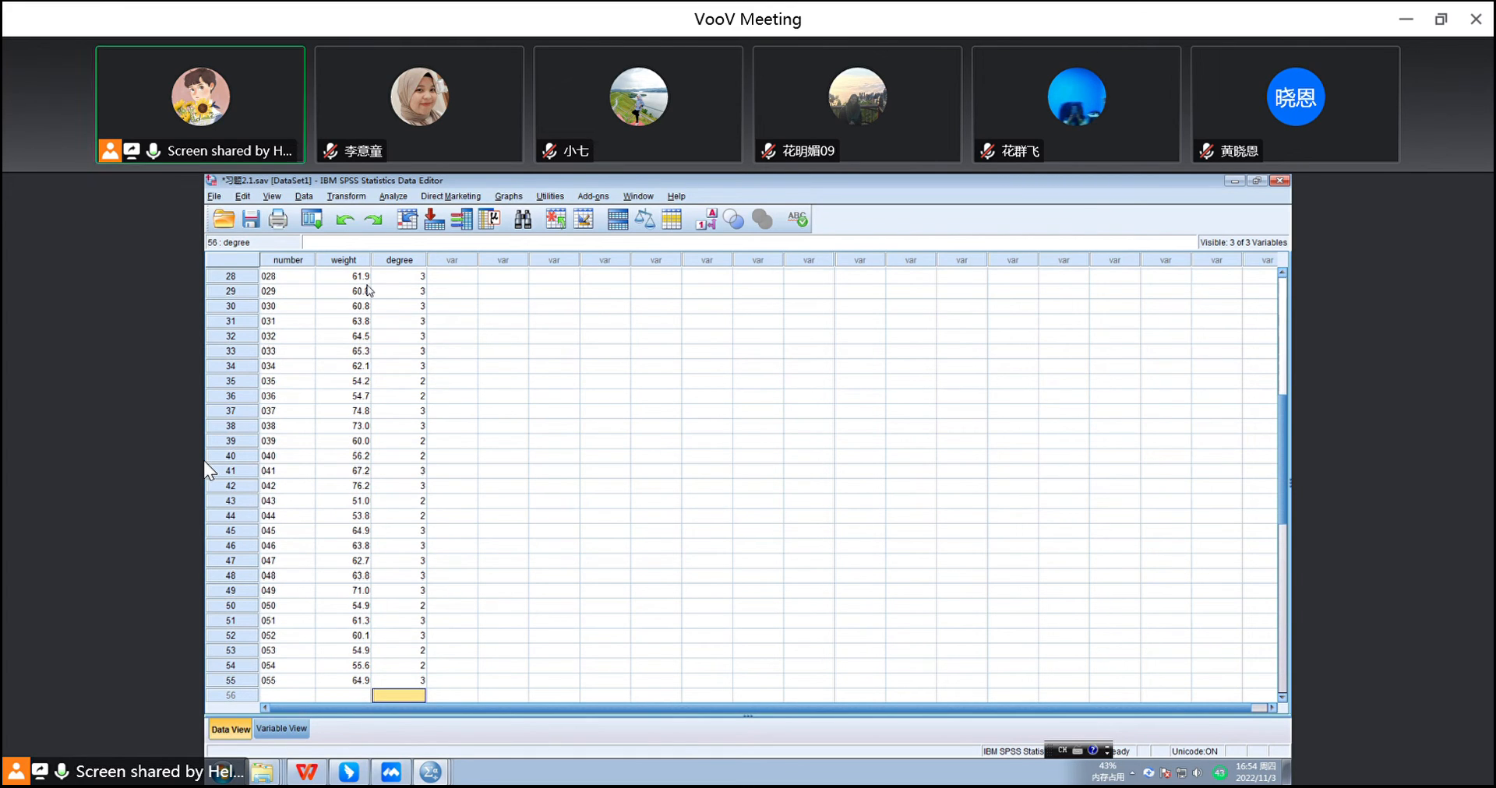
- Go back to the first case and enter degree 2 for case 001 and 3 for case 002
{"action": "scroll", "coordinate": [607, 393], "scroll_direction": "up", "scroll_amount": 9}
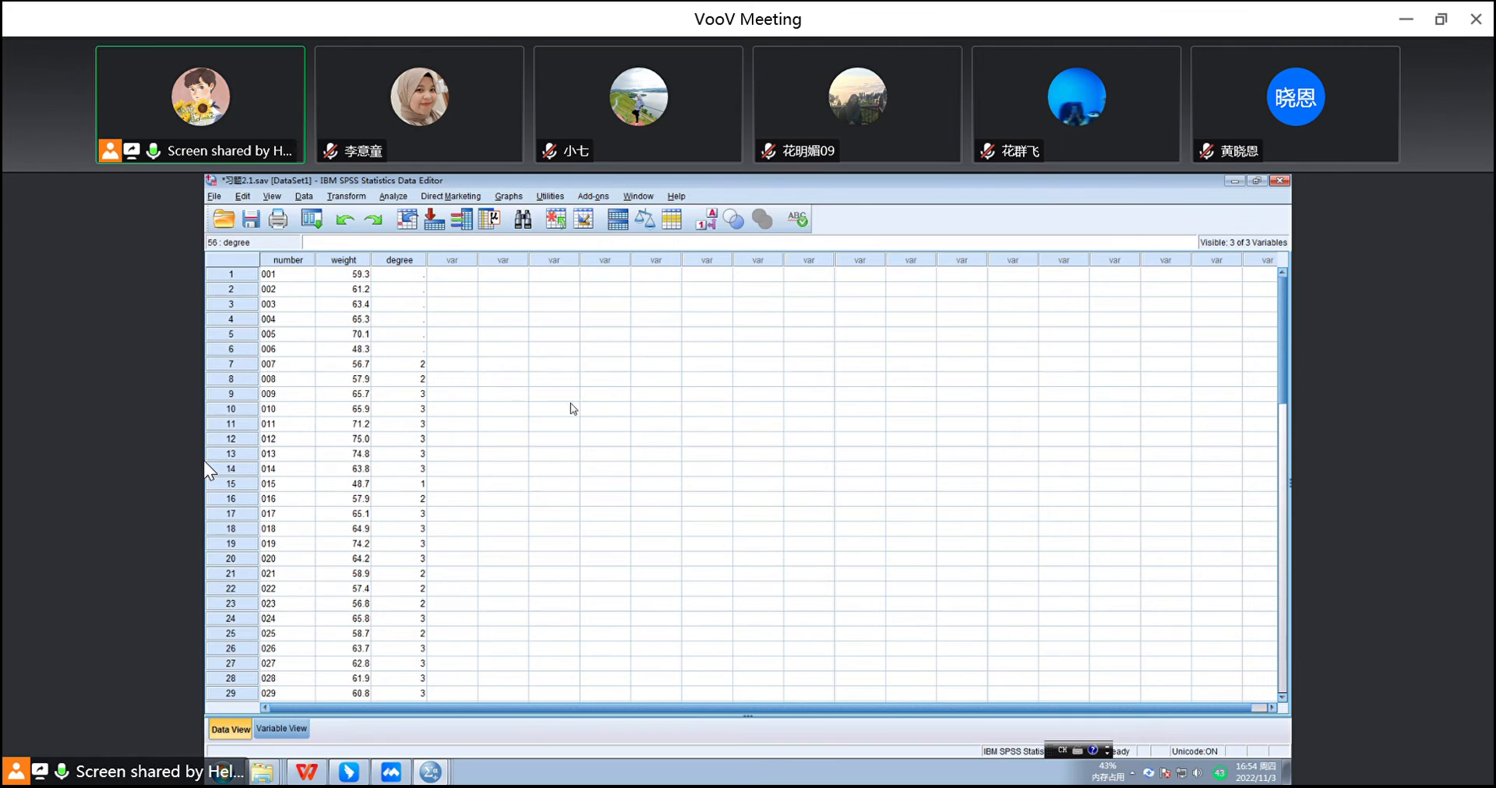
{"action": "left_click", "coordinate": [413, 279]}
{"action": "type", "text": "2"}
{"action": "key", "text": "Return"}
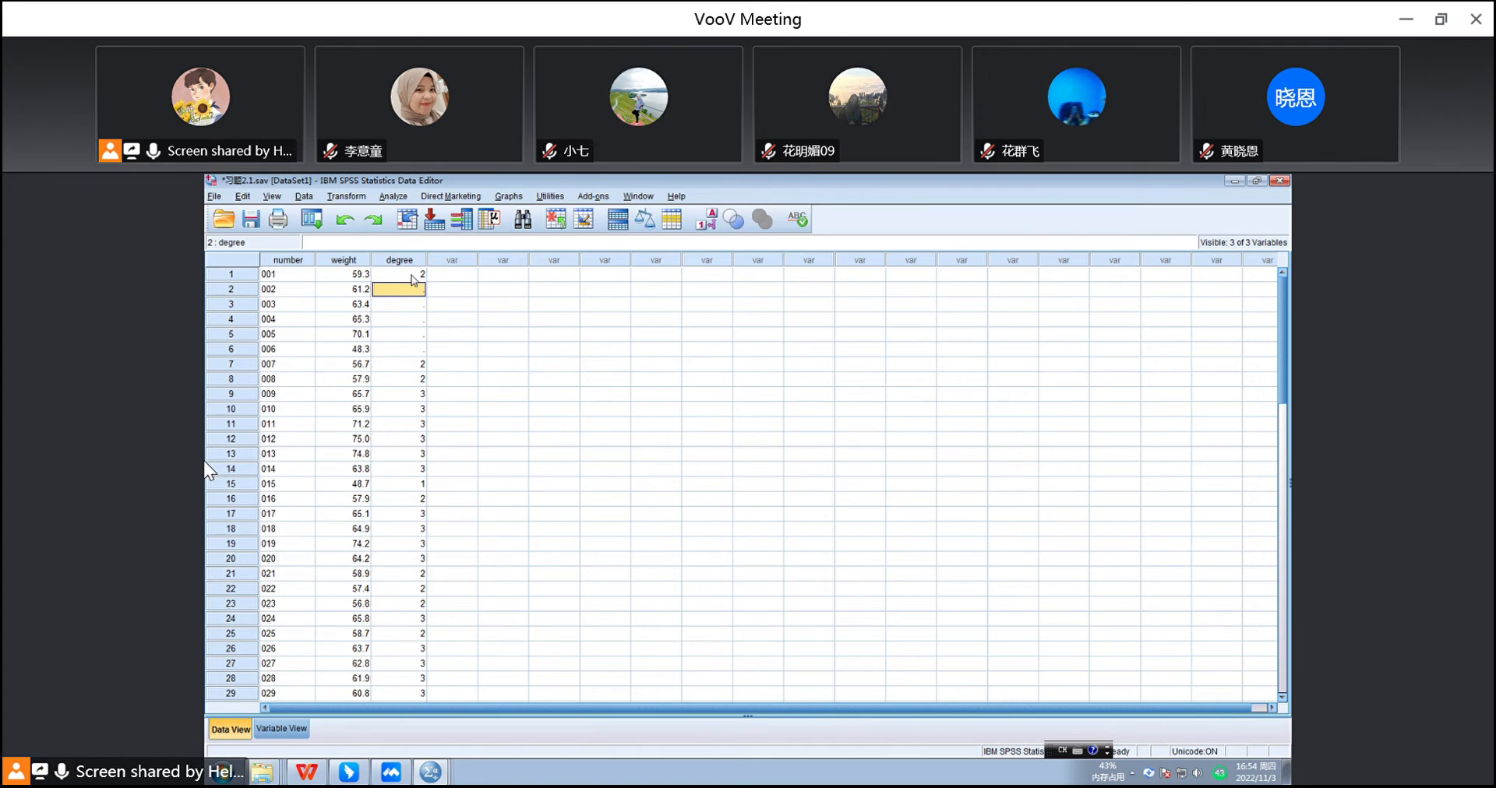
{"action": "type", "text": "3"}
{"action": "key", "text": "Return"}
- Enter degree 3 for cases 003 to 005 and 1 for case 006
{"action": "type", "text": "2"}
{"action": "key", "text": "Return"}
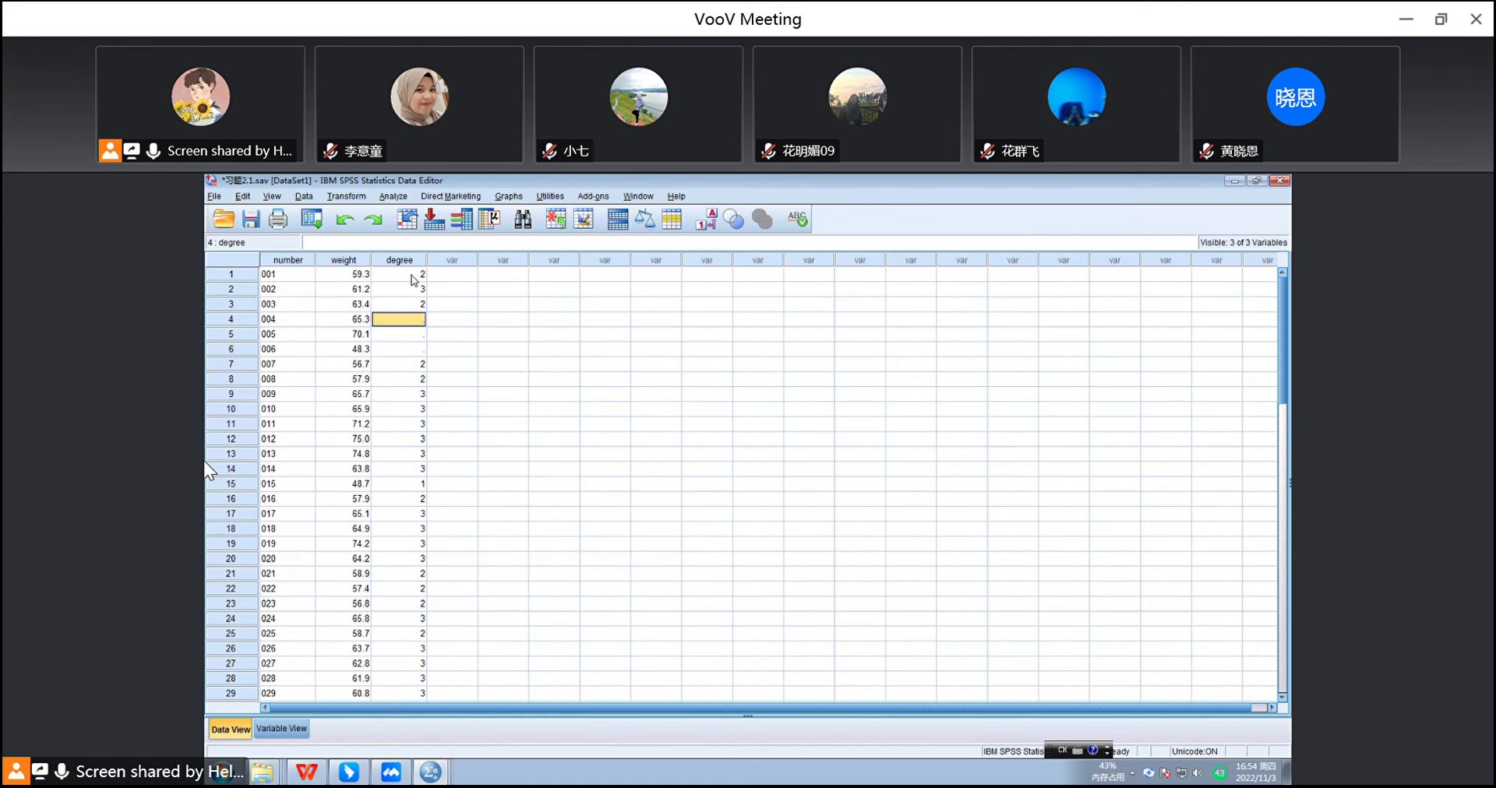
{"action": "key", "text": "Up"}
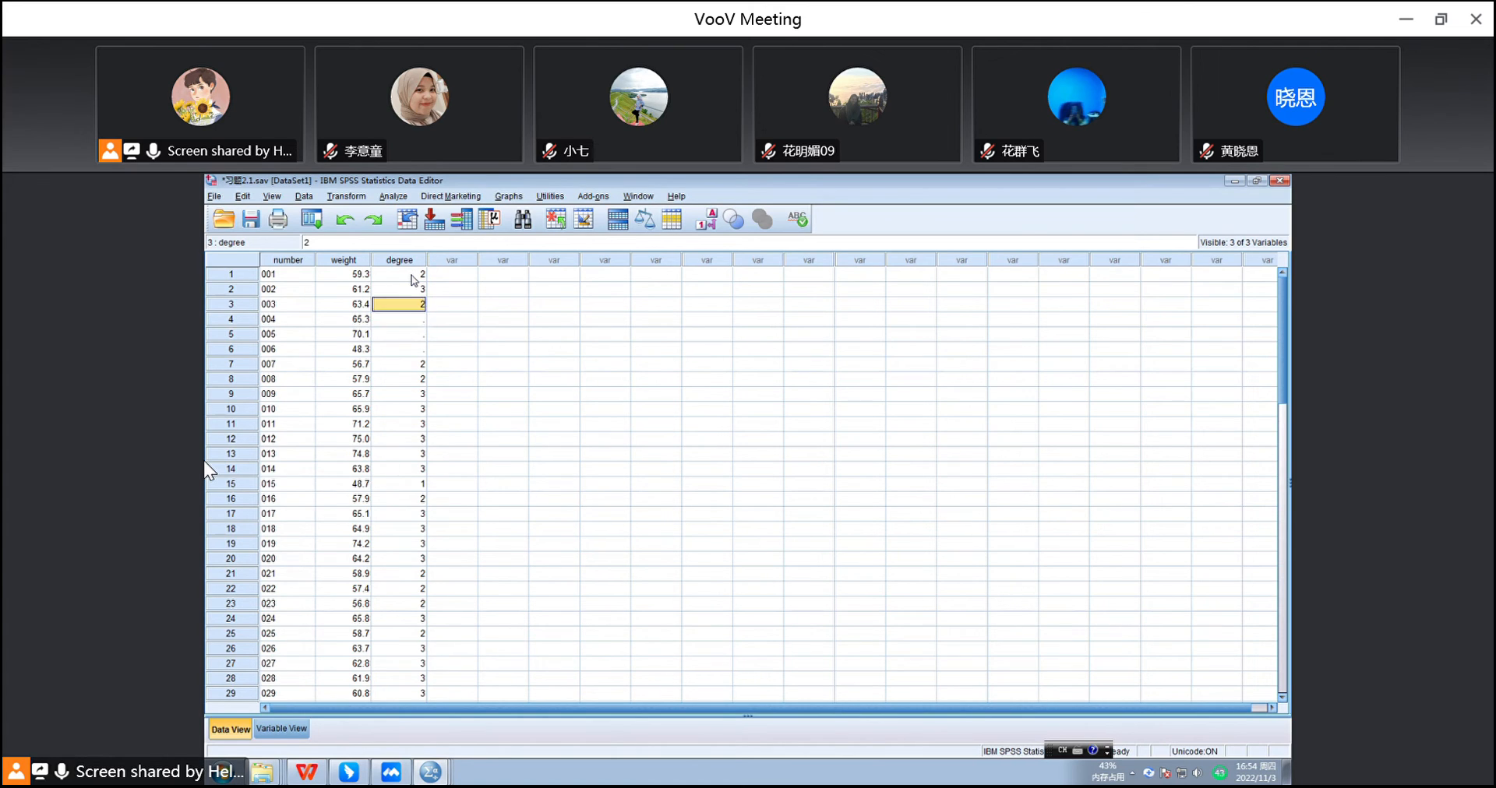
{"action": "type", "text": "3"}
{"action": "key", "text": "Return"}
{"action": "type", "text": "3"}
{"action": "key", "text": "Return"}
{"action": "type", "text": "3"}
{"action": "key", "text": "Return"}
{"action": "type", "text": "1"}
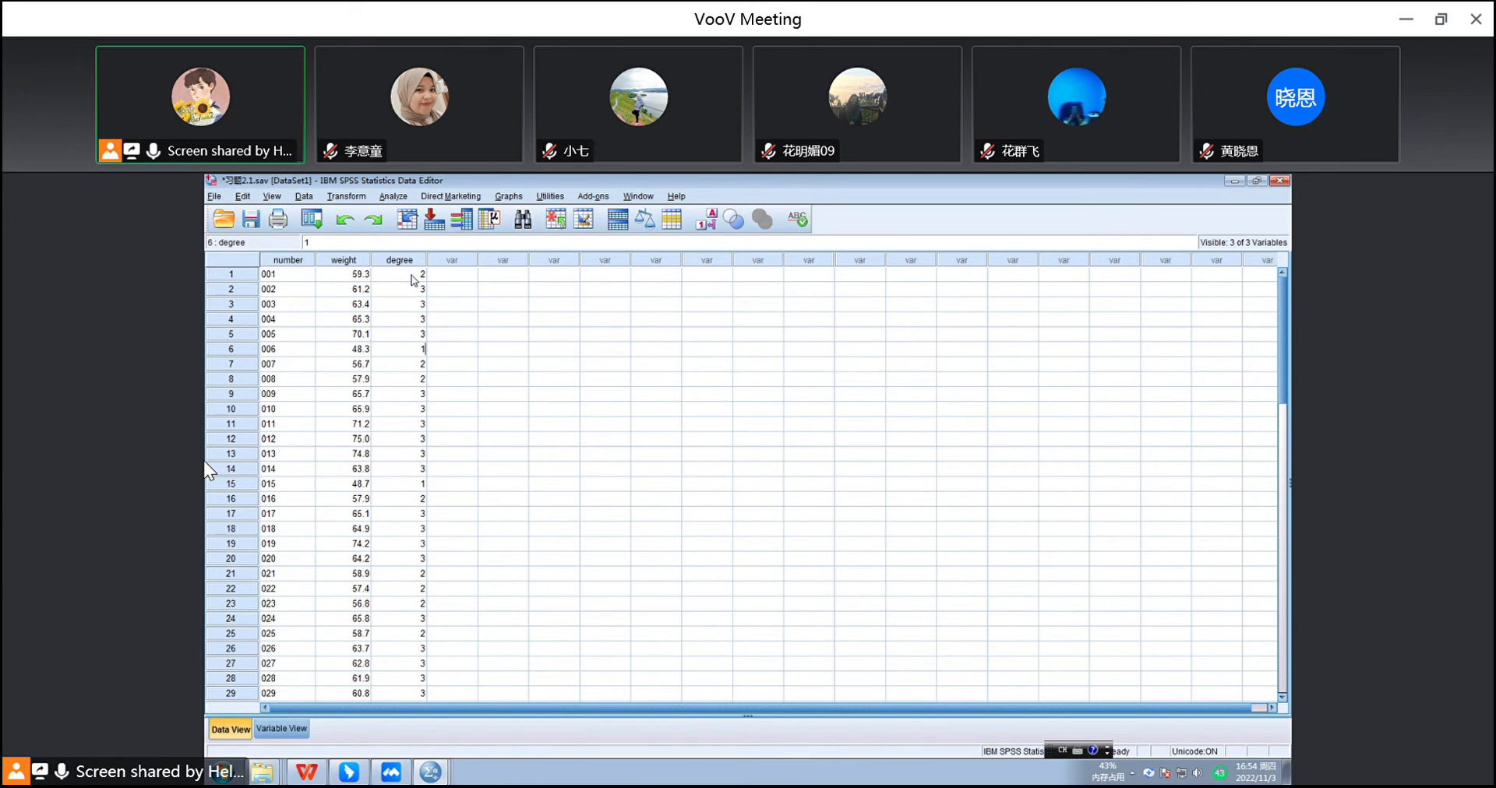
{"action": "left_click", "coordinate": [550, 348]}
- Create a legacy histogram of degree, panelled in rows by weight
{"action": "left_click", "coordinate": [518, 199]}
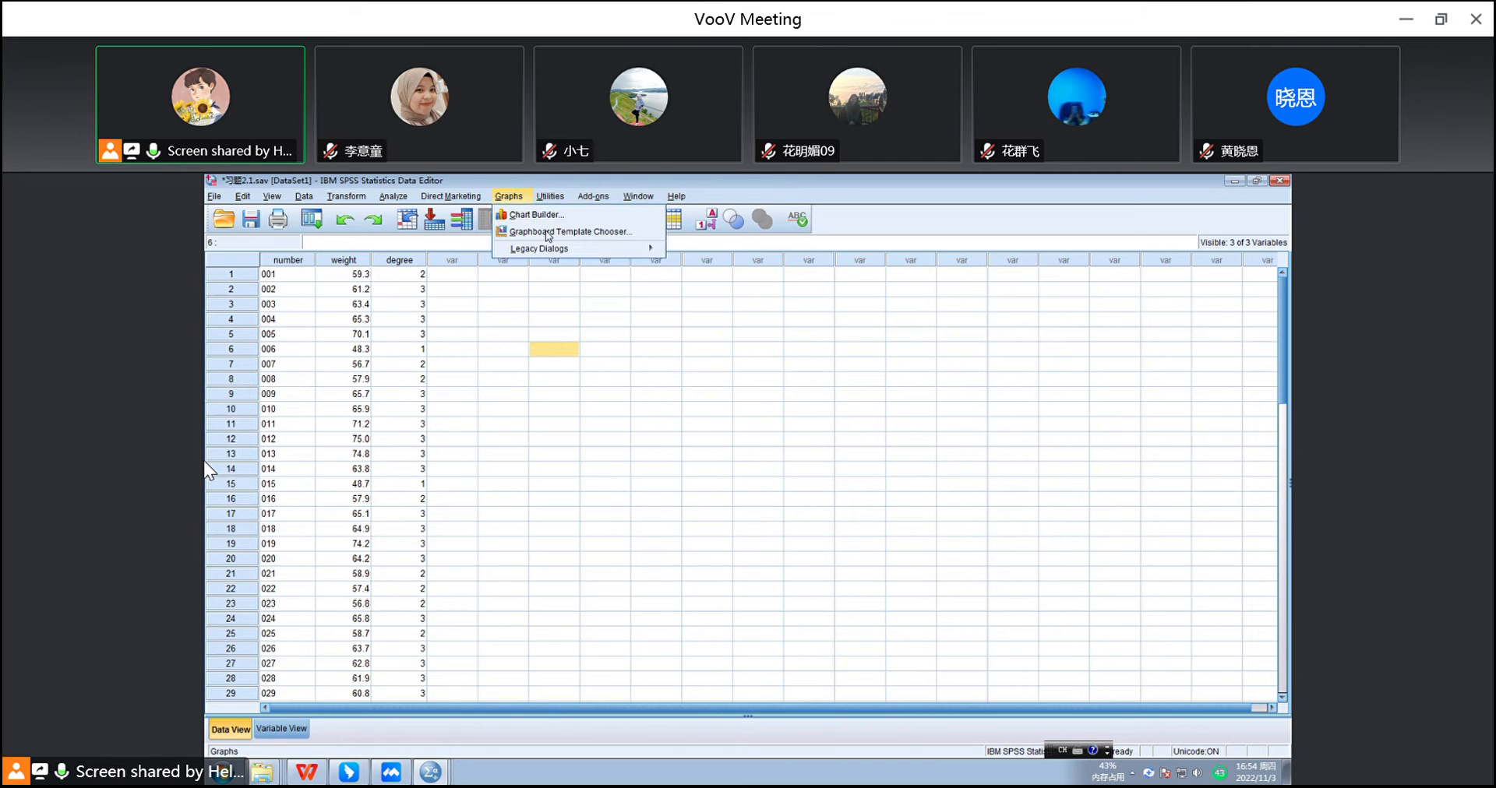
{"action": "mouse_move", "coordinate": [542, 251]}
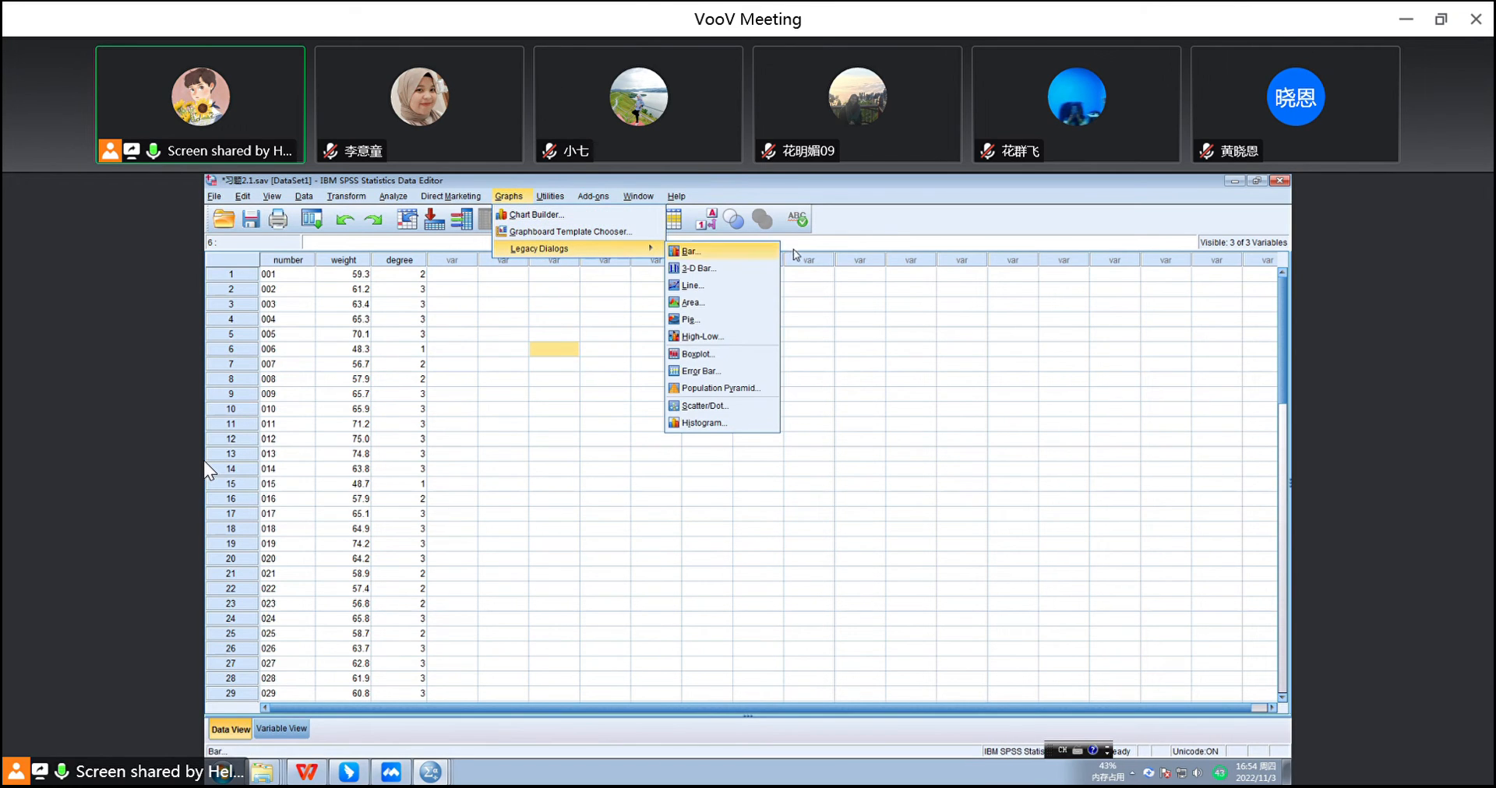
{"action": "left_click", "coordinate": [721, 425]}
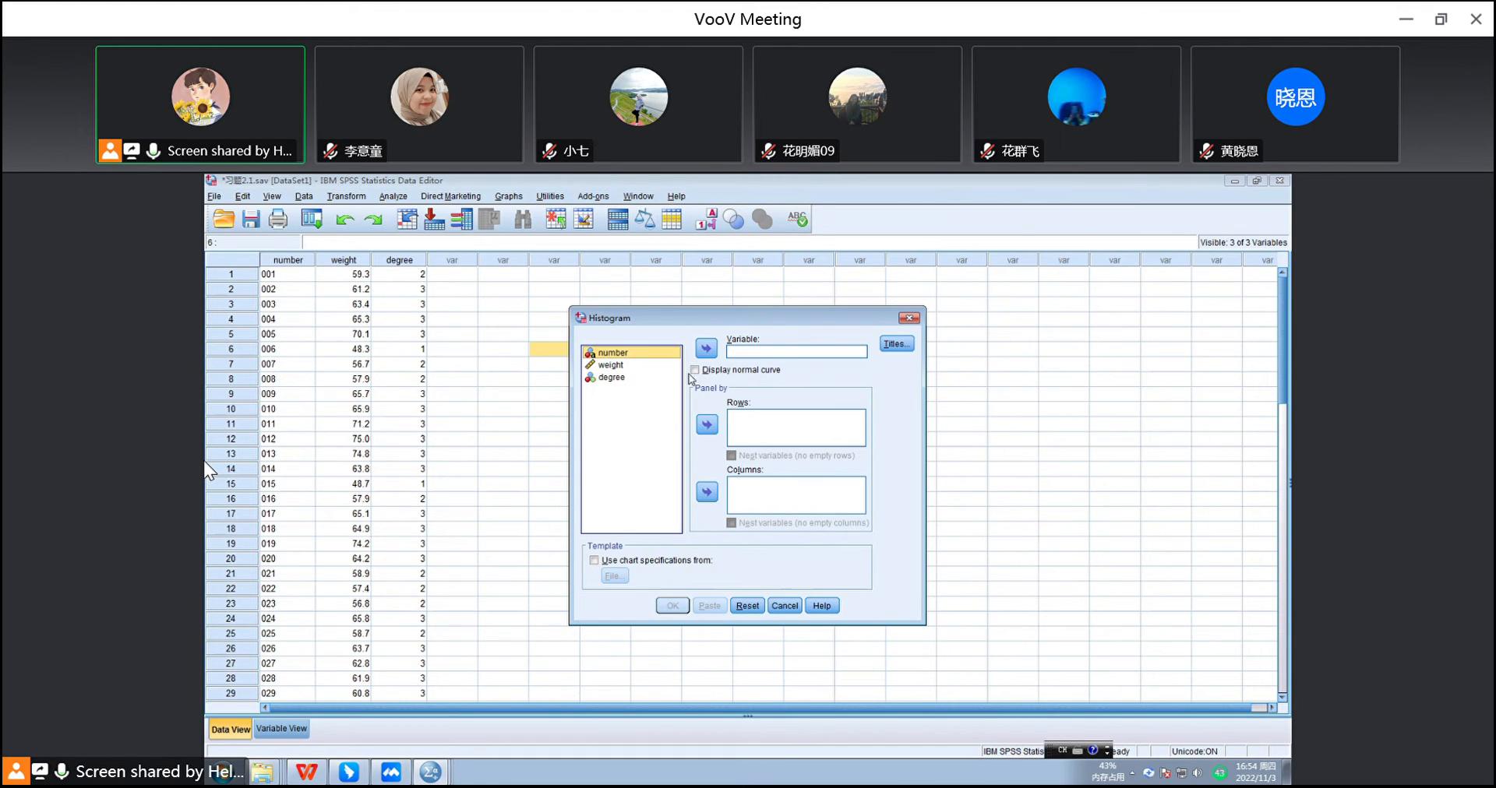
{"action": "left_click", "coordinate": [640, 365]}
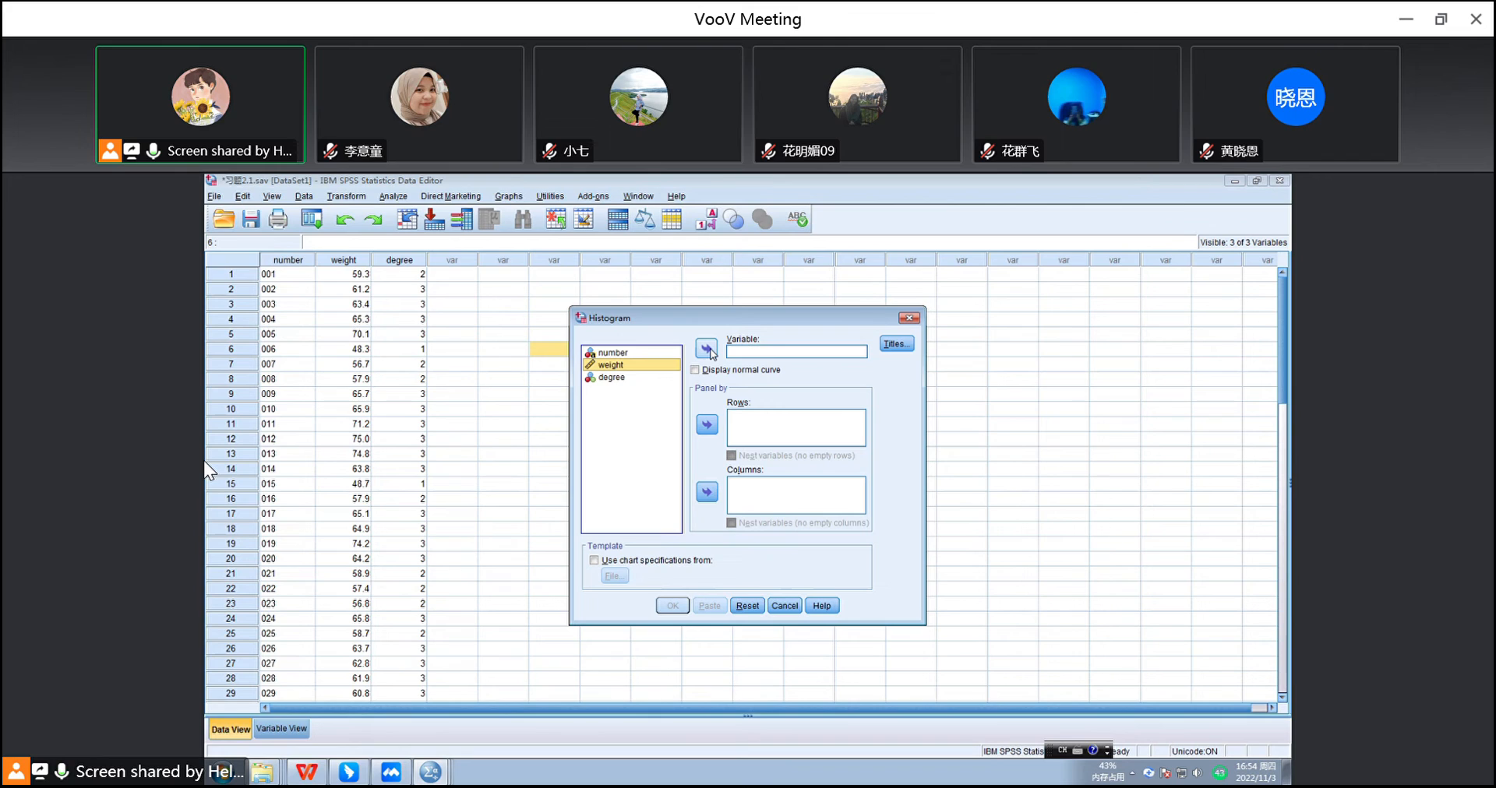
{"action": "left_click", "coordinate": [615, 378]}
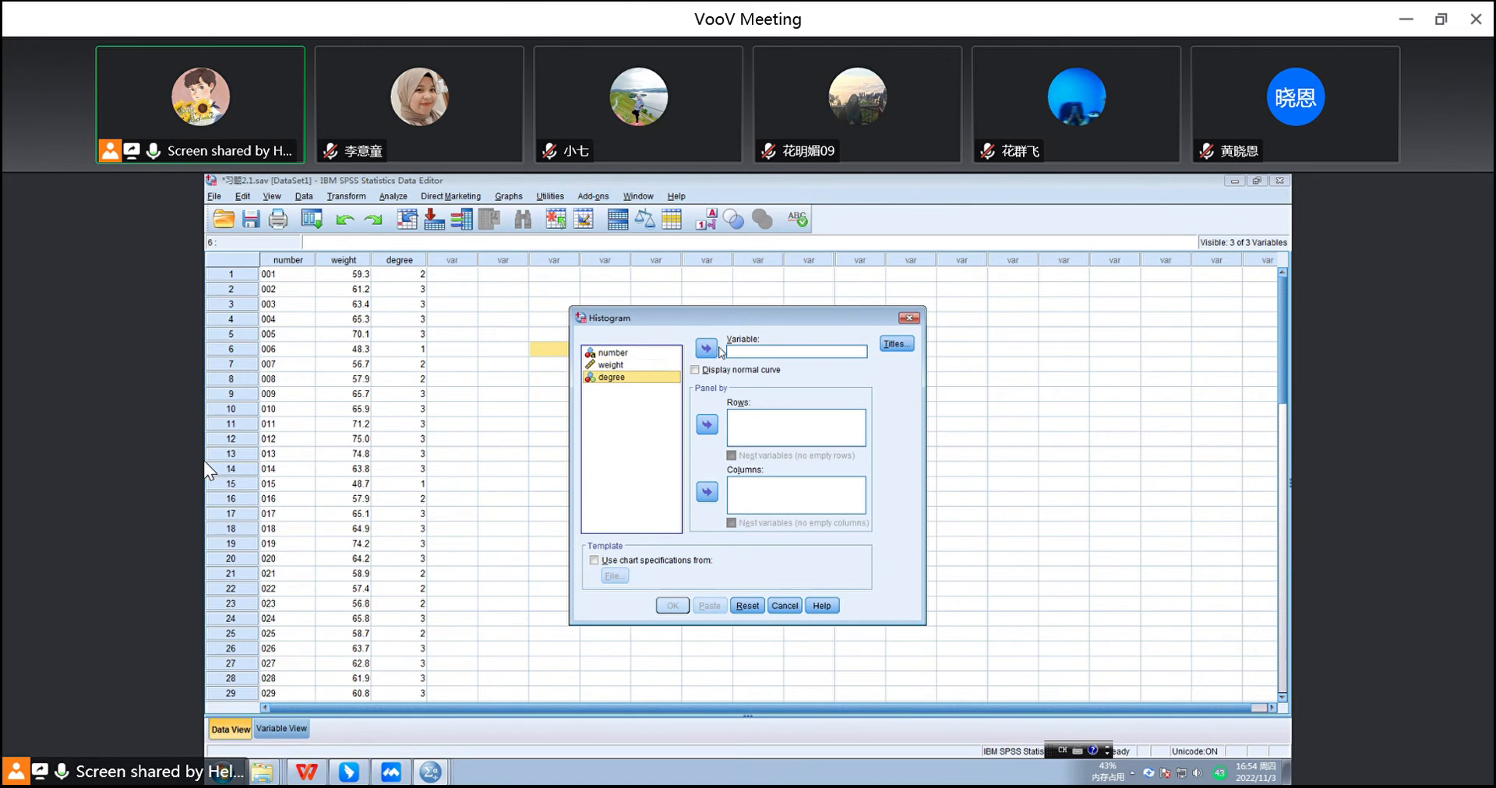
{"action": "left_click", "coordinate": [707, 350]}
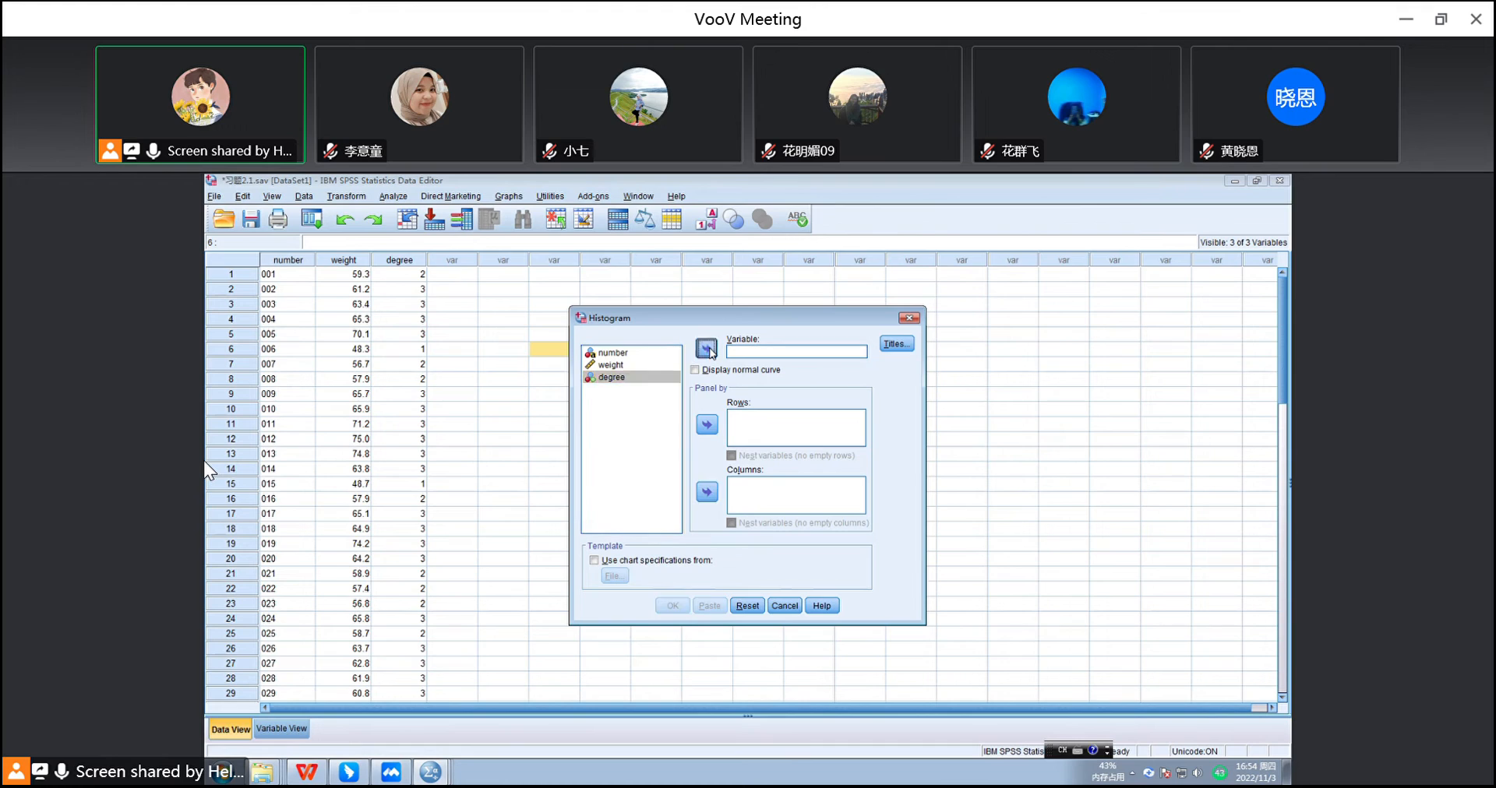
{"action": "left_click", "coordinate": [612, 365]}
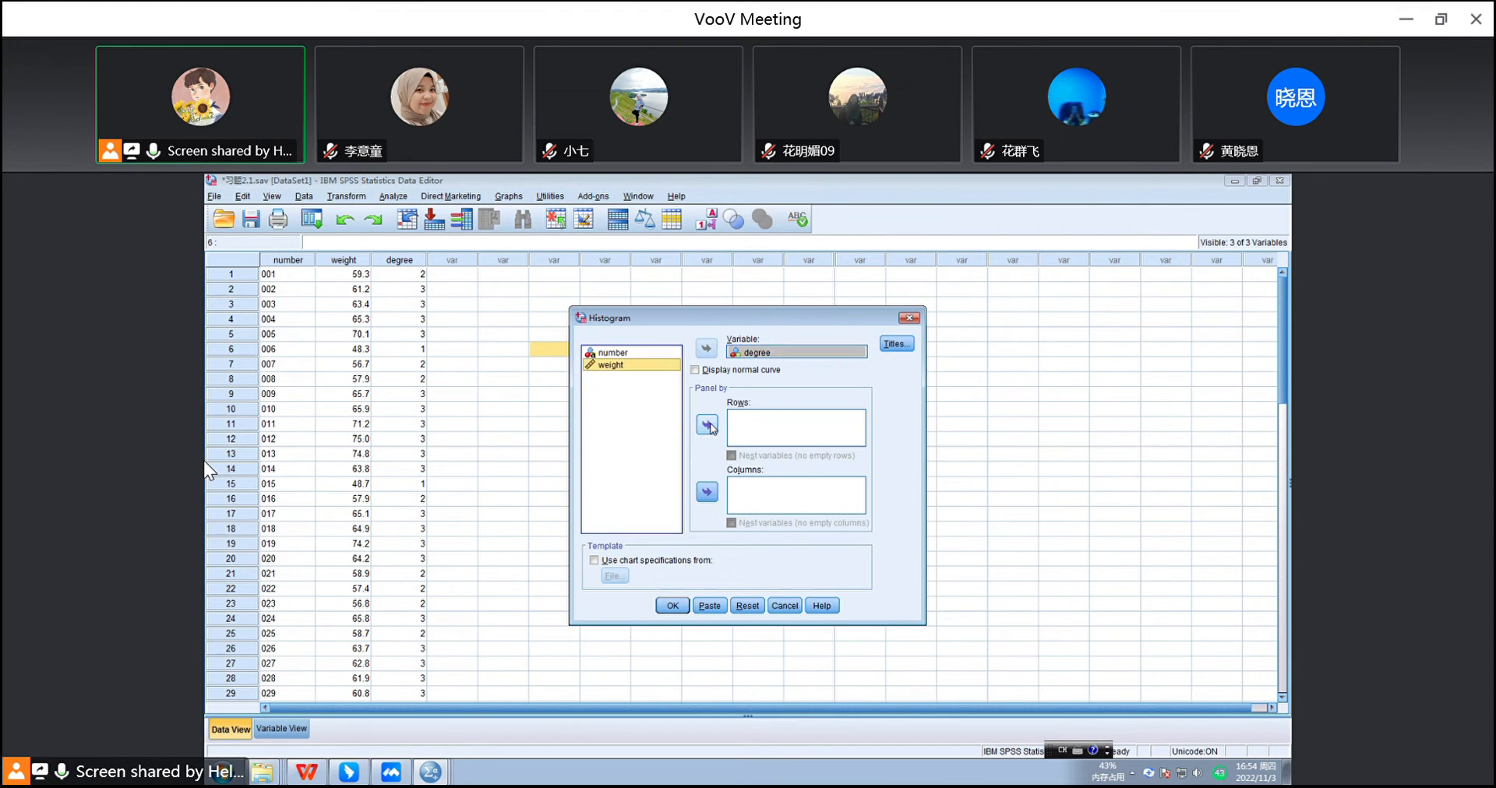
{"action": "left_click", "coordinate": [707, 424]}
{"action": "left_click", "coordinate": [672, 607]}
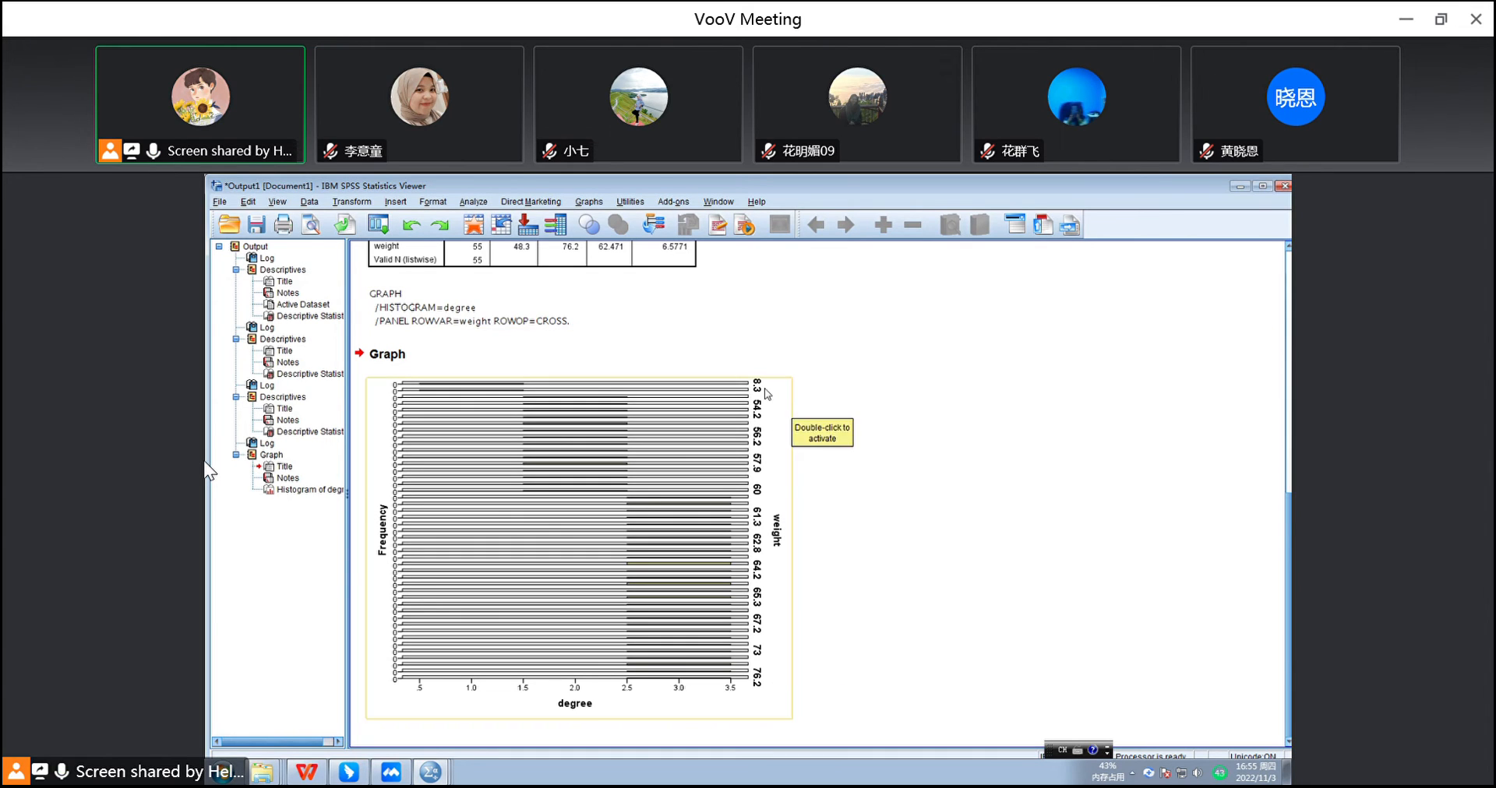
- Define a simple bar chart of summaries for groups of cases, with degree as the row panel variable
{"action": "left_click", "coordinate": [592, 202]}
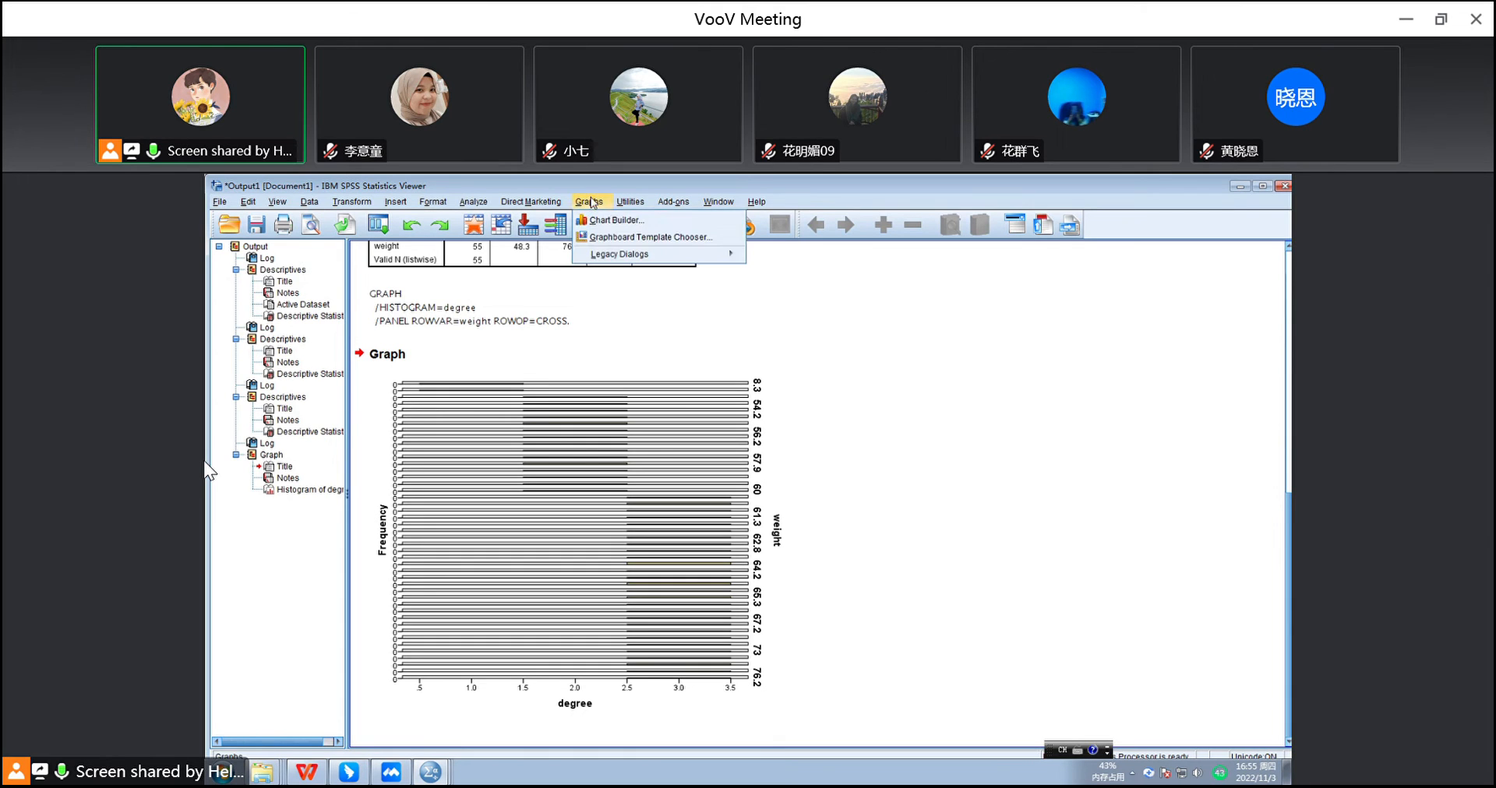
{"action": "mouse_move", "coordinate": [639, 254]}
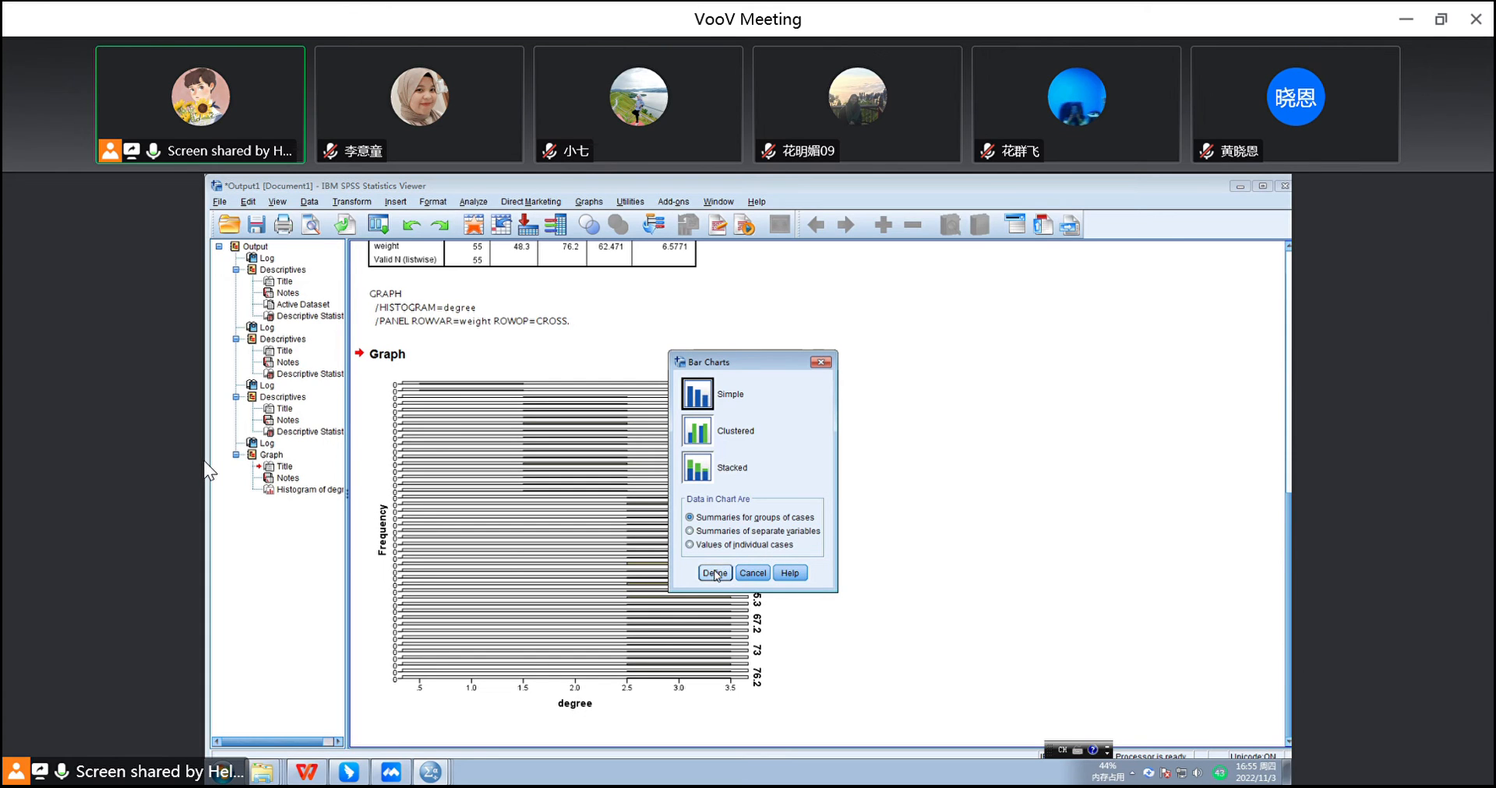
{"action": "left_click", "coordinate": [713, 576]}
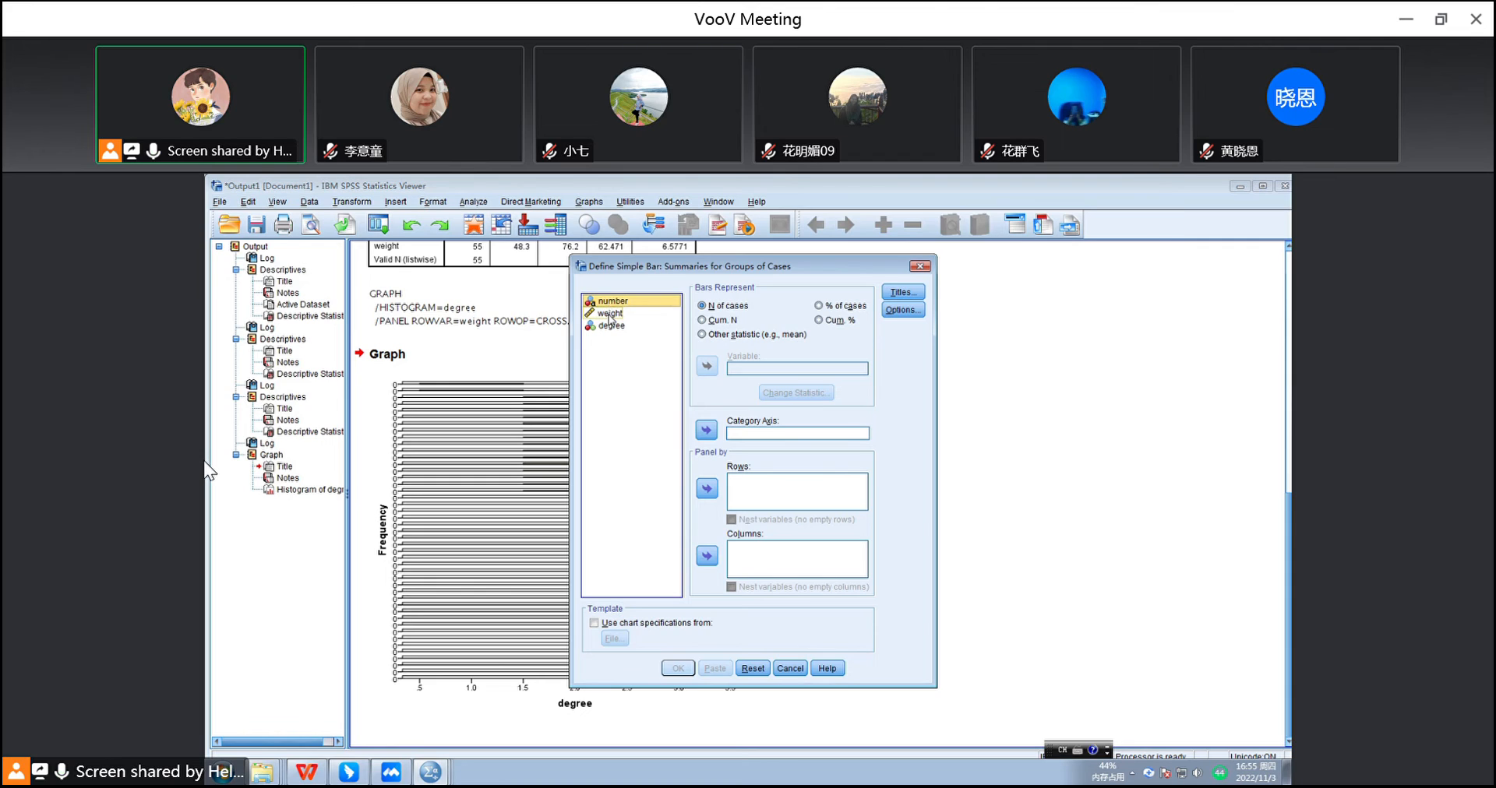
{"action": "left_click", "coordinate": [608, 314]}
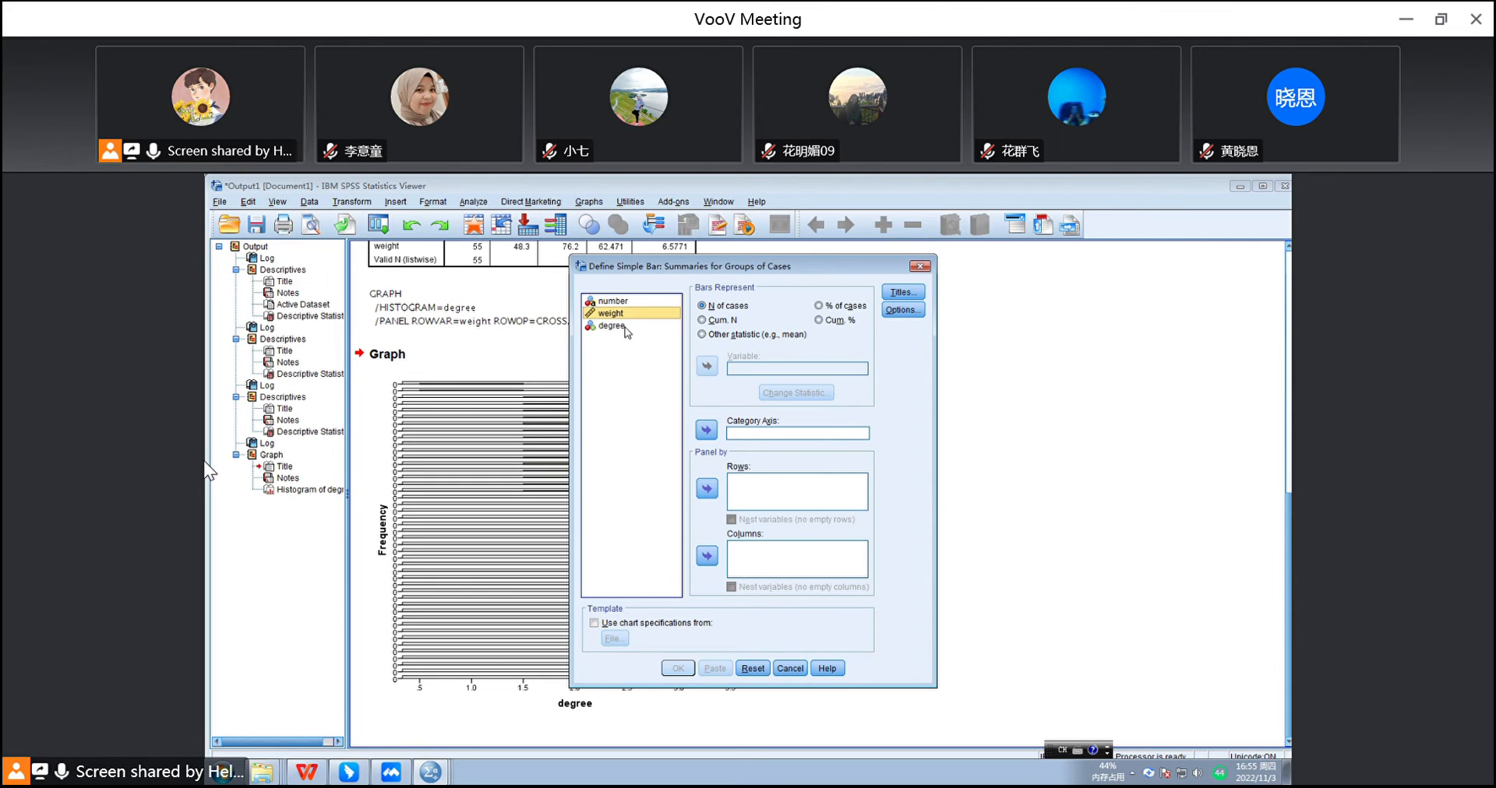
{"action": "left_click", "coordinate": [627, 331]}
{"action": "left_click", "coordinate": [628, 301]}
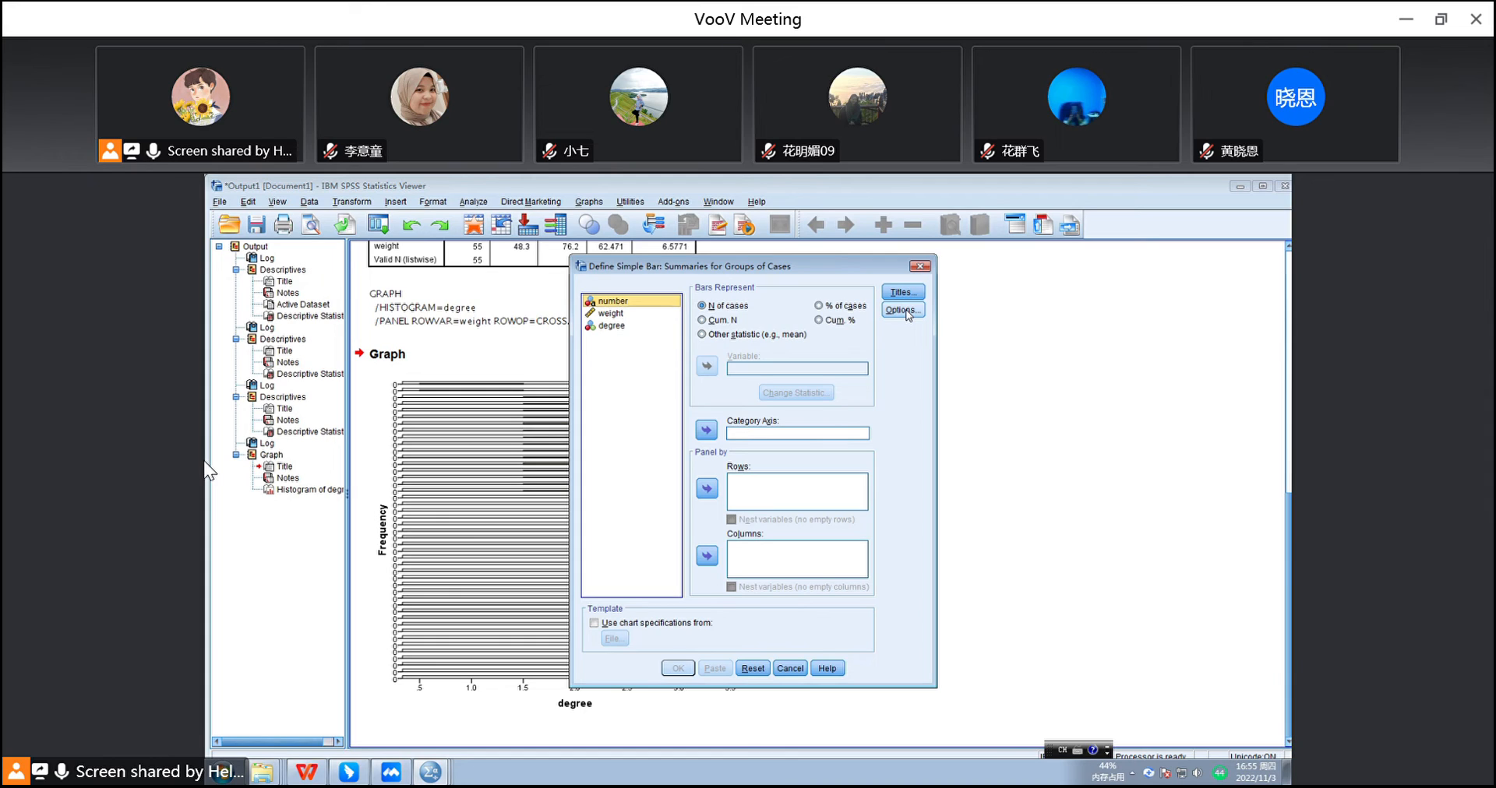
{"action": "left_click", "coordinate": [617, 326]}
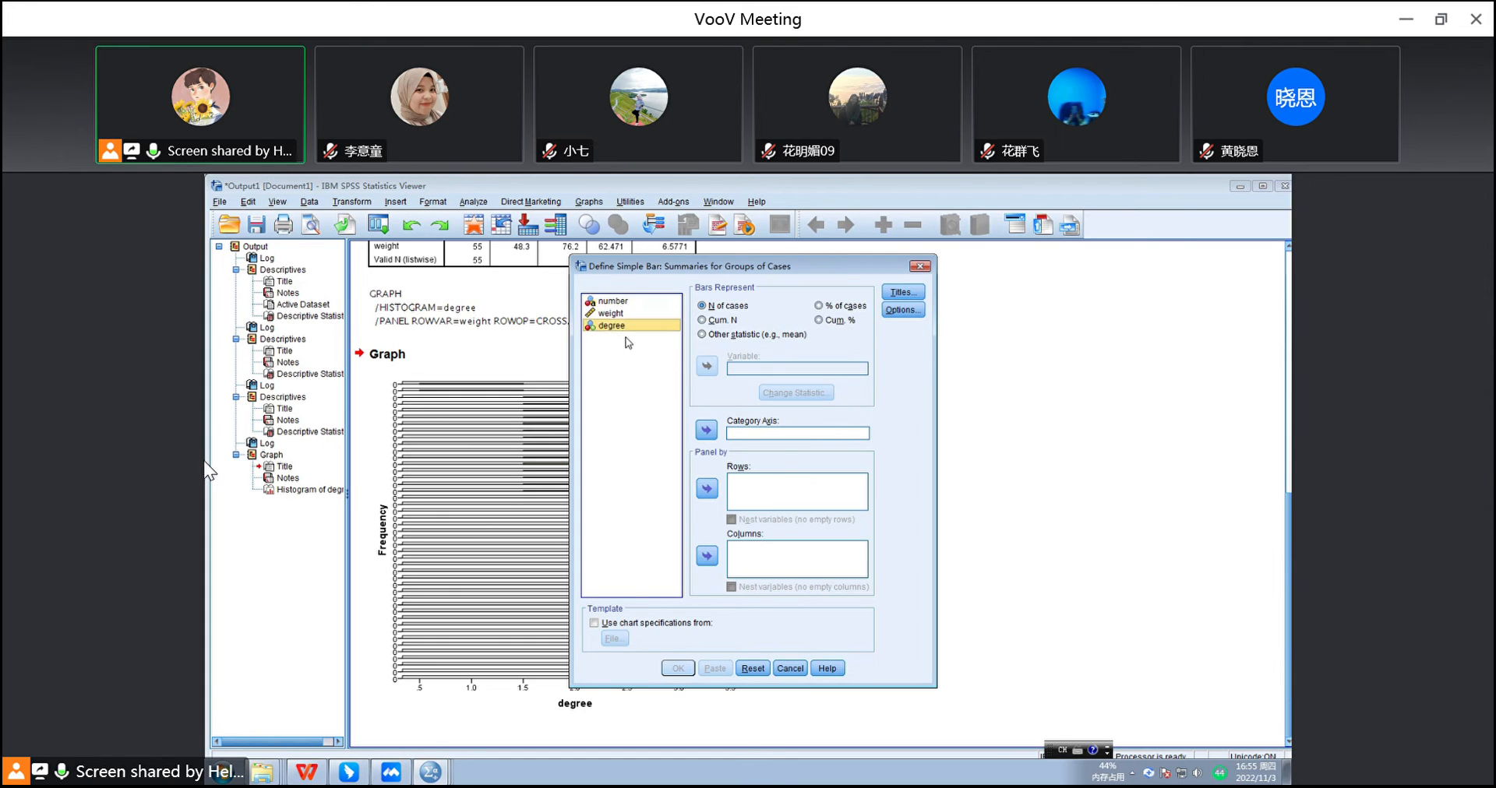
{"action": "left_click", "coordinate": [618, 313]}
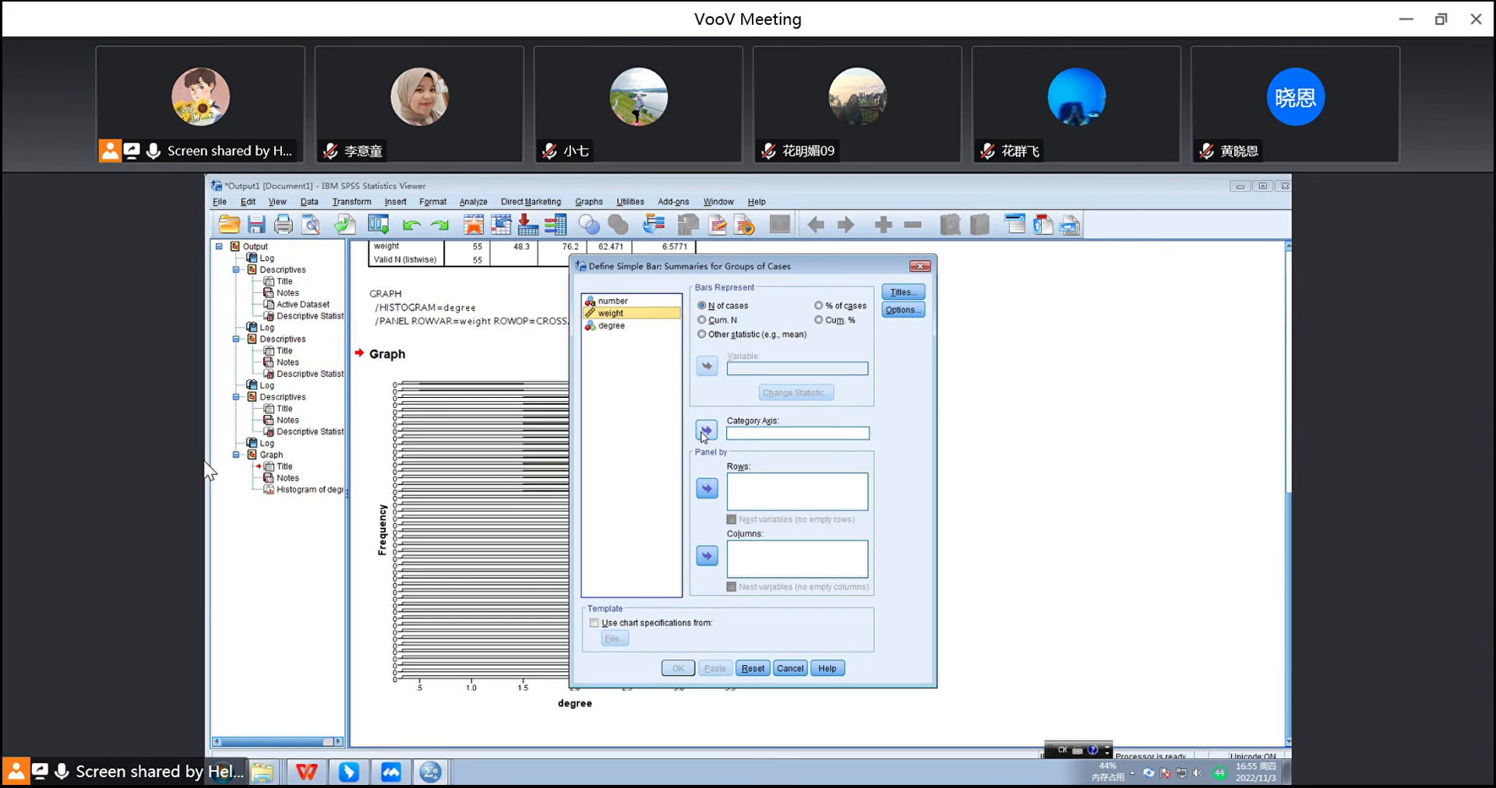
{"action": "left_click", "coordinate": [621, 327]}
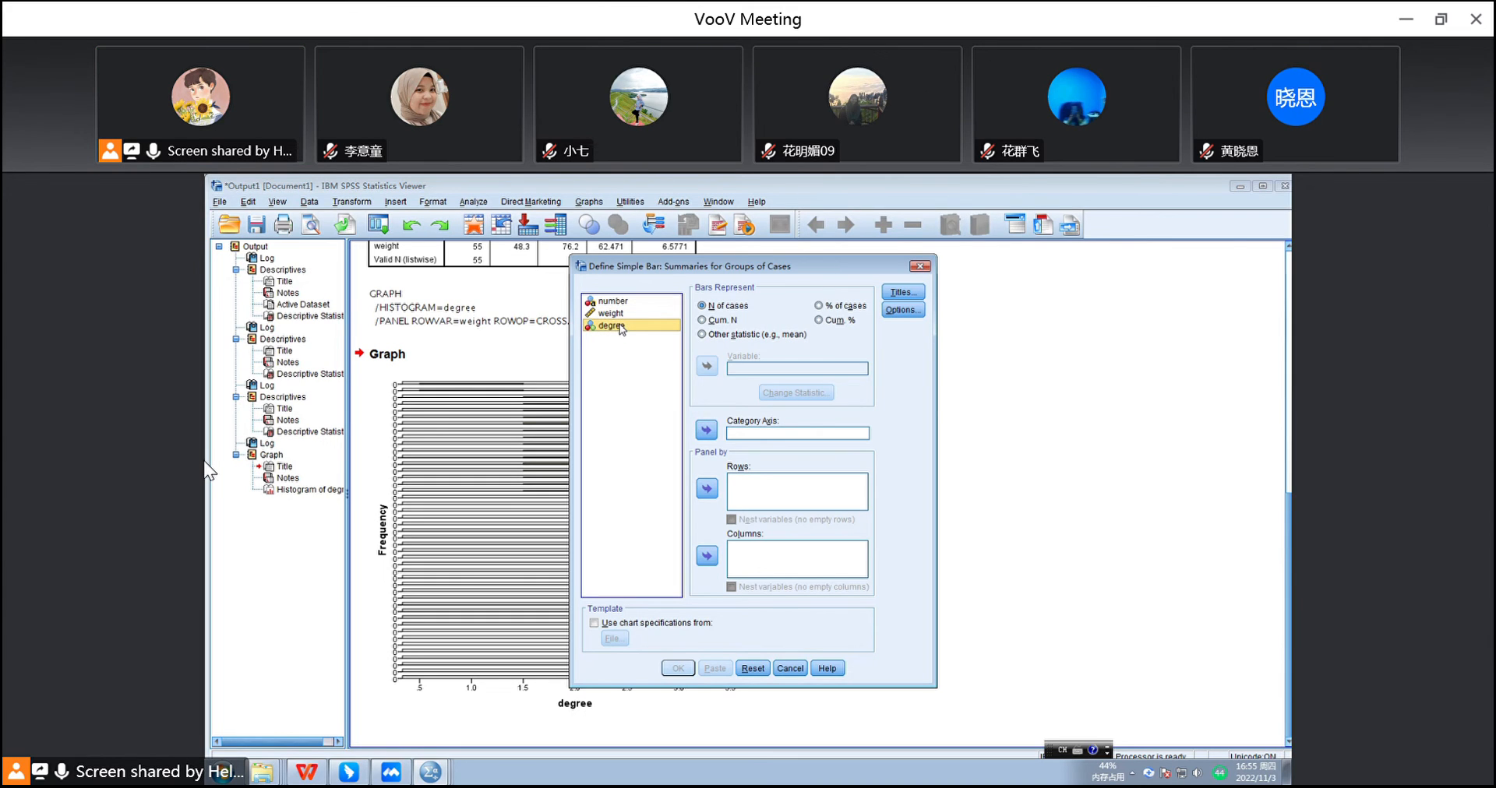
{"action": "left_click", "coordinate": [707, 488]}
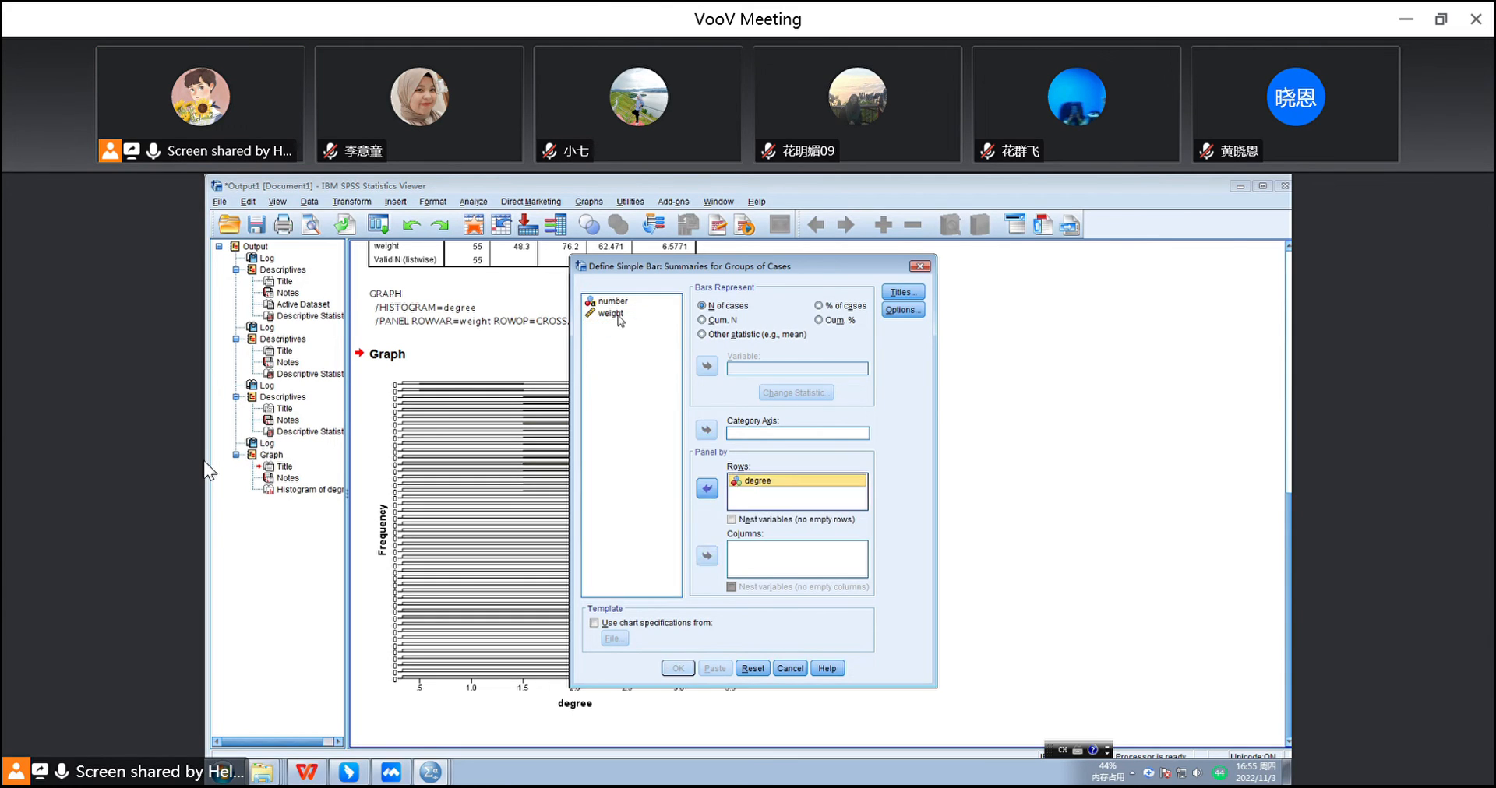
- Set weight as the bar chart's category axis and generate the chart
{"action": "left_click", "coordinate": [619, 315]}
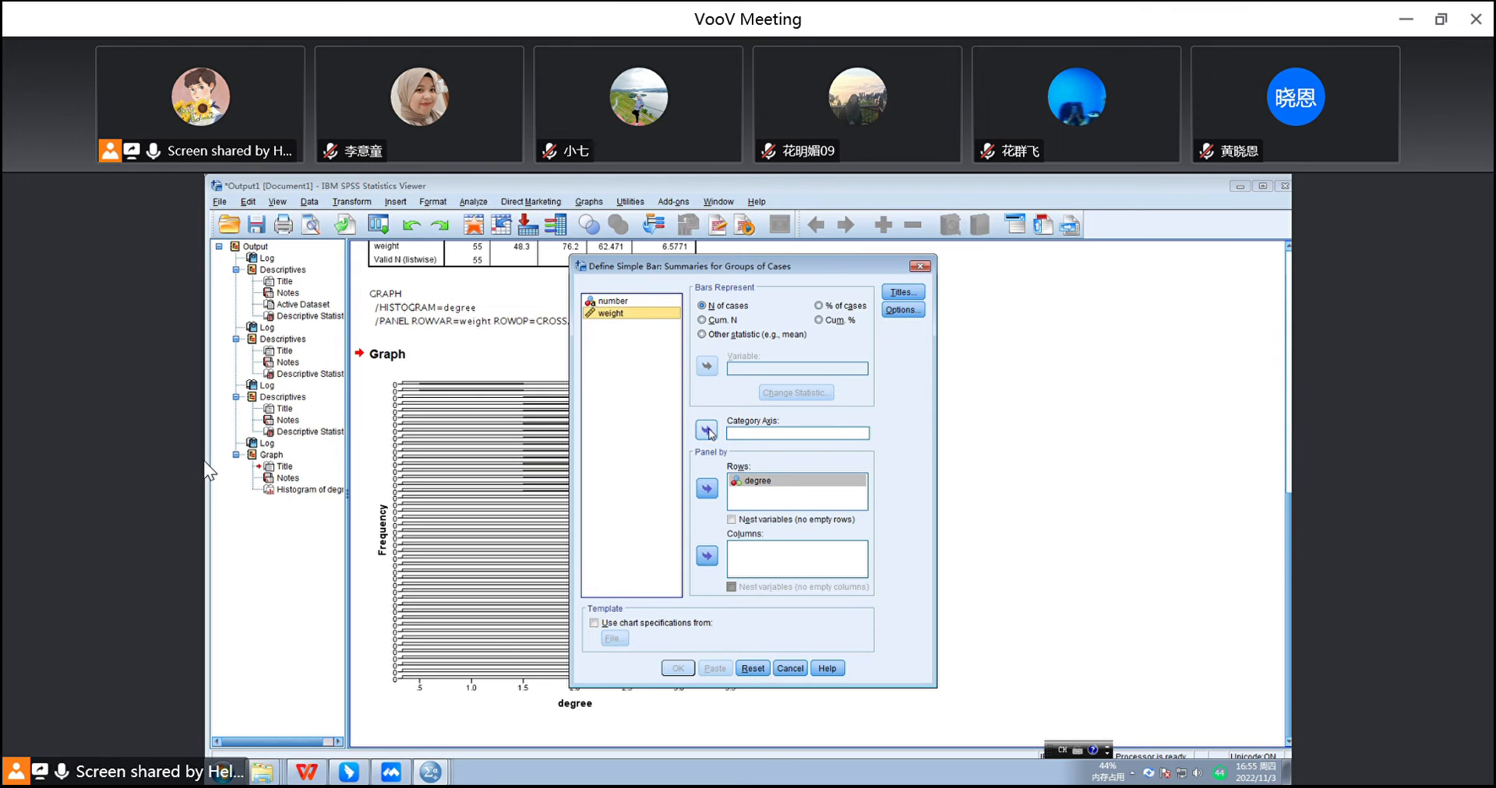
{"action": "left_click", "coordinate": [707, 432]}
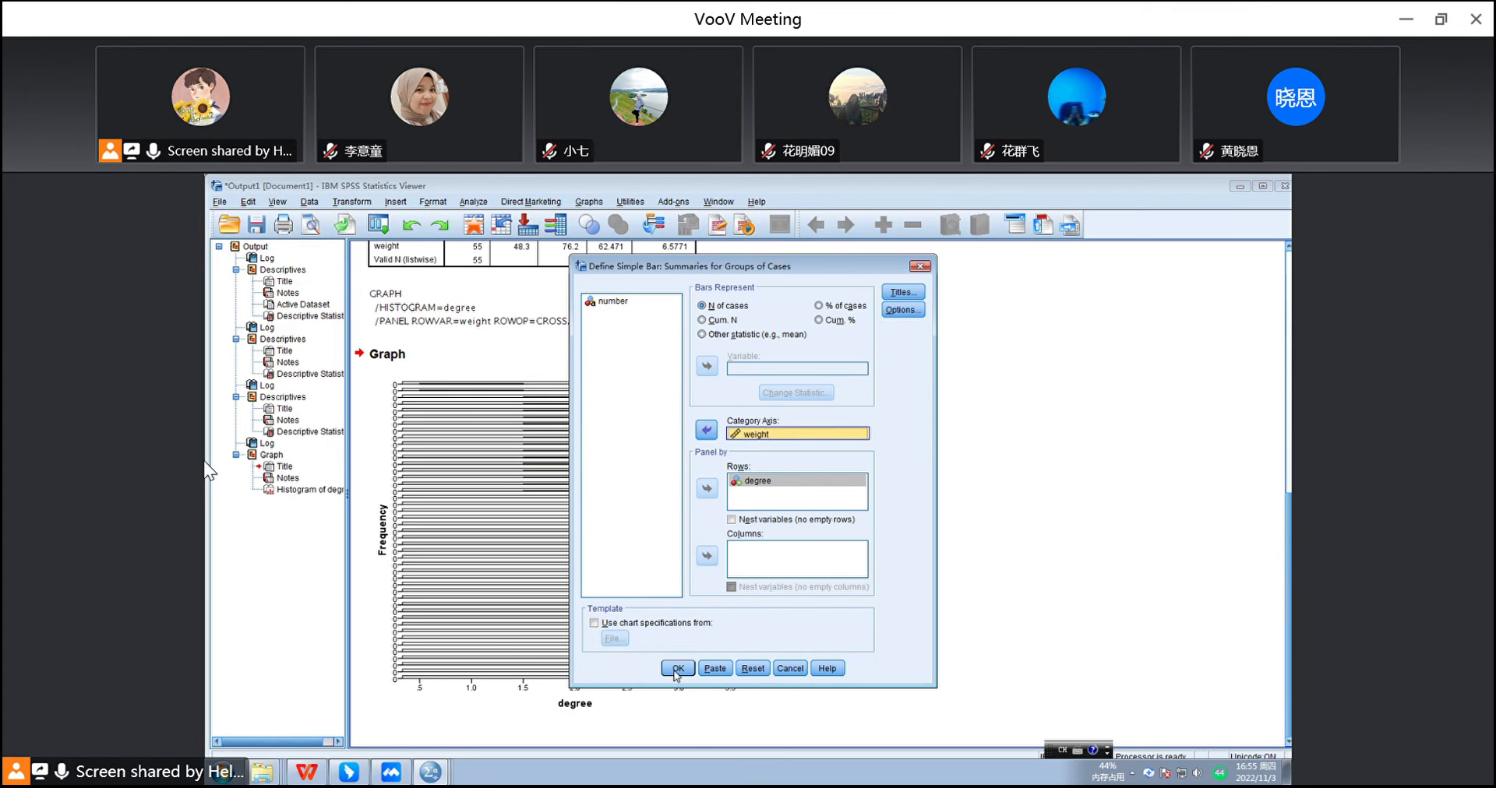
{"action": "left_click", "coordinate": [676, 669]}
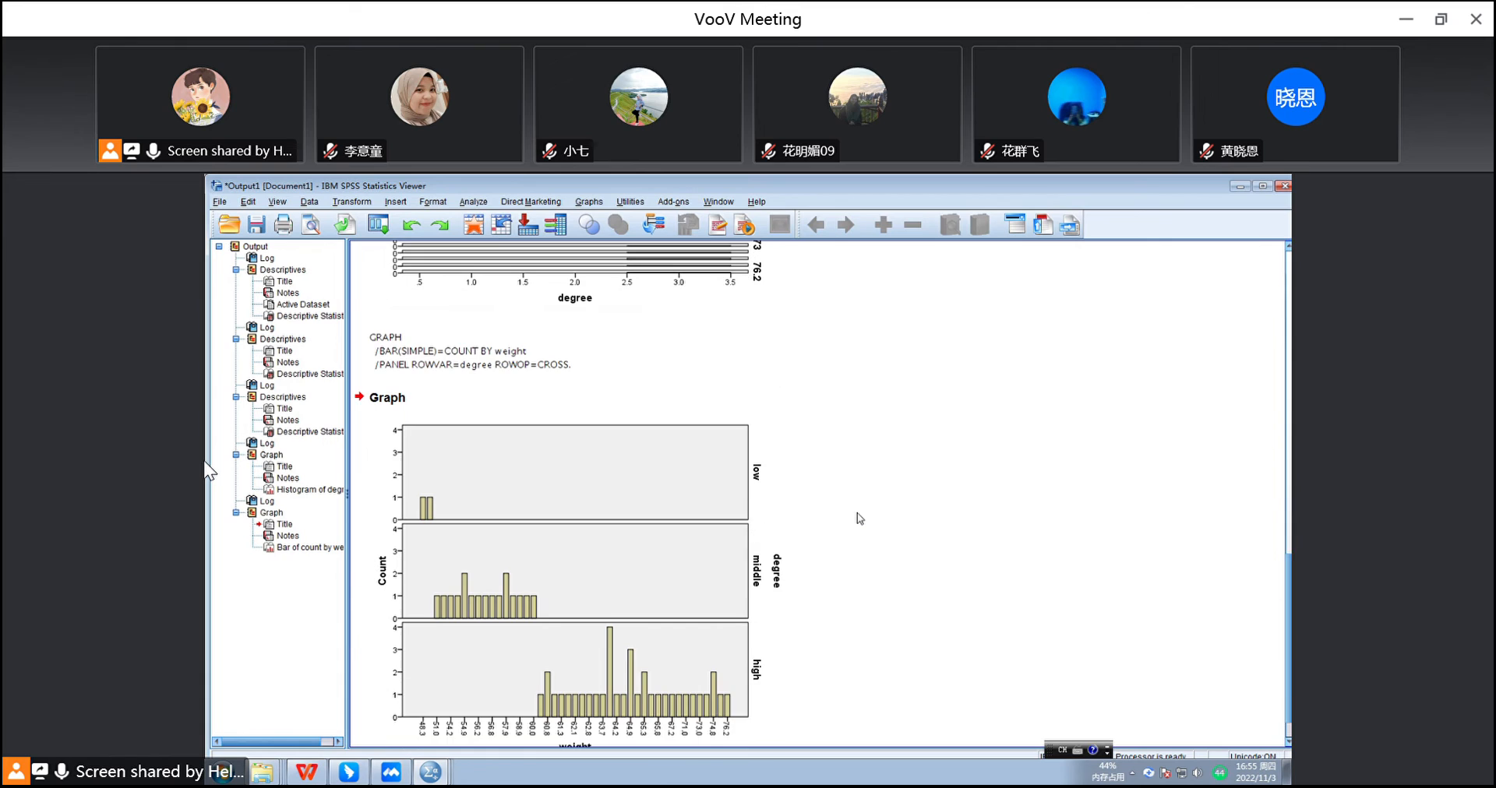
- Examine the weight bar chart's degree panels and compare them with the histogram above
{"action": "scroll", "coordinate": [935, 561], "scroll_direction": "down", "scroll_amount": 1}
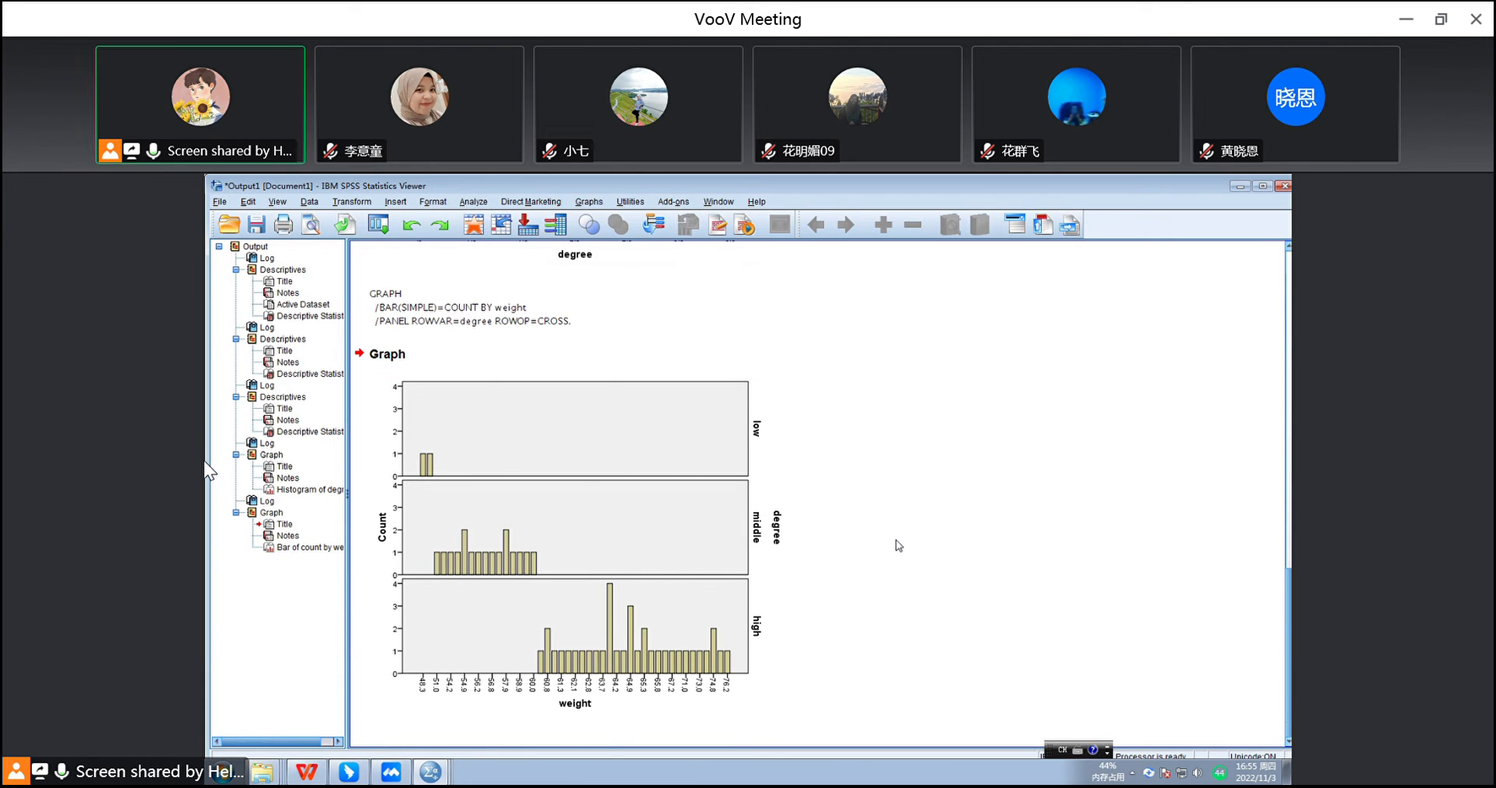
{"action": "left_click", "coordinate": [553, 430]}
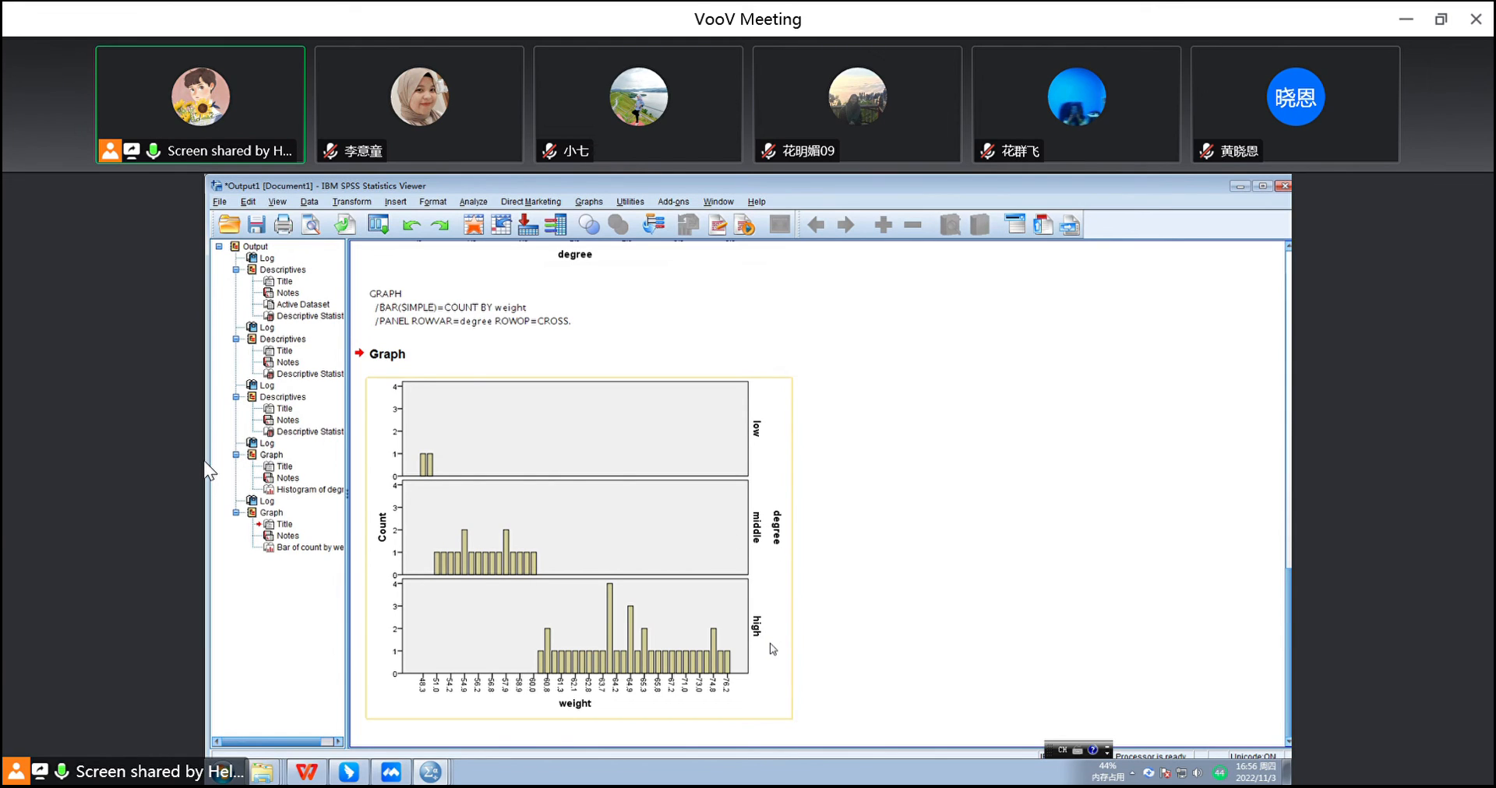
{"action": "left_click", "coordinate": [903, 629]}
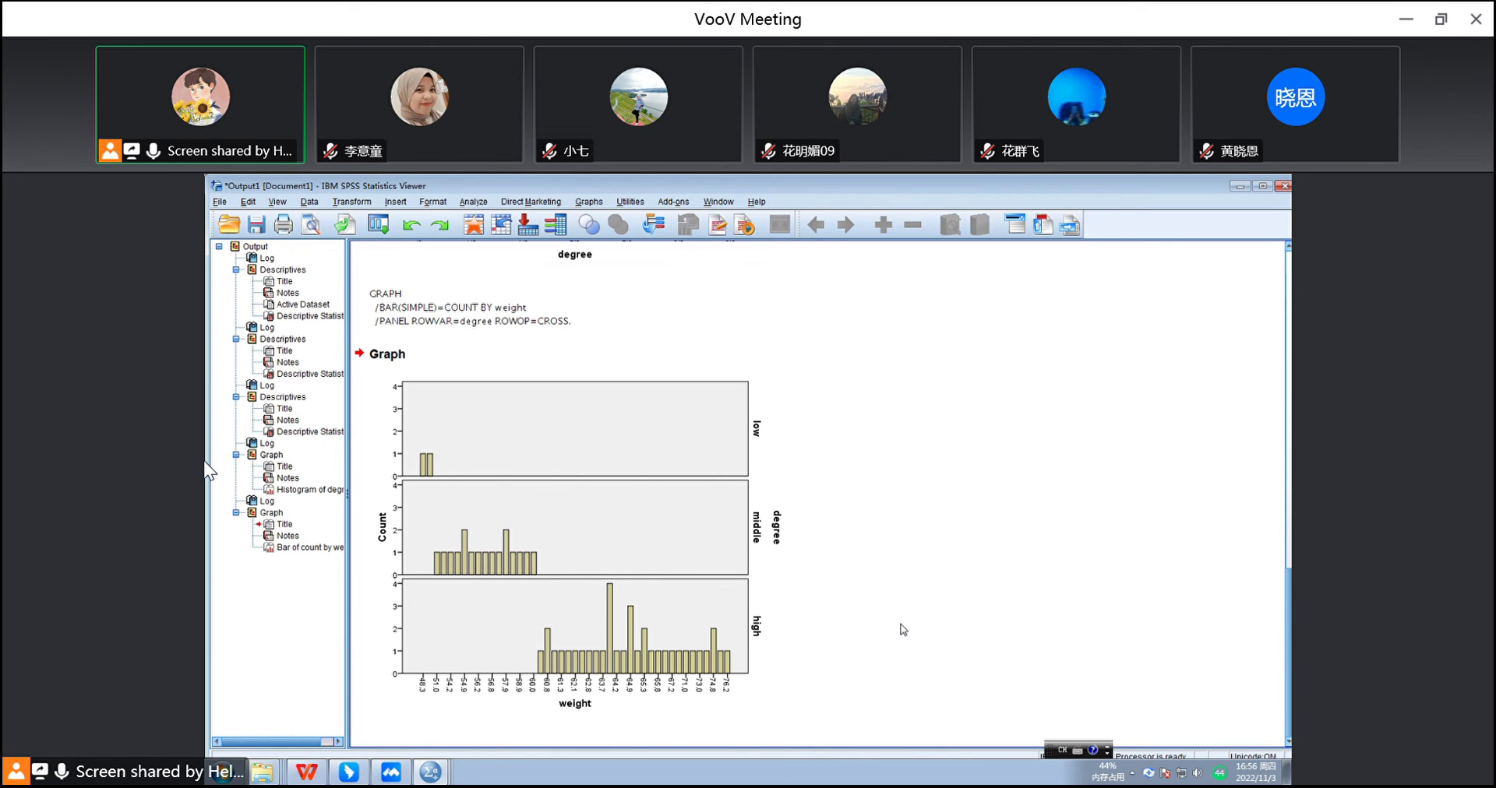
{"action": "scroll", "coordinate": [903, 629], "scroll_direction": "up", "scroll_amount": 3}
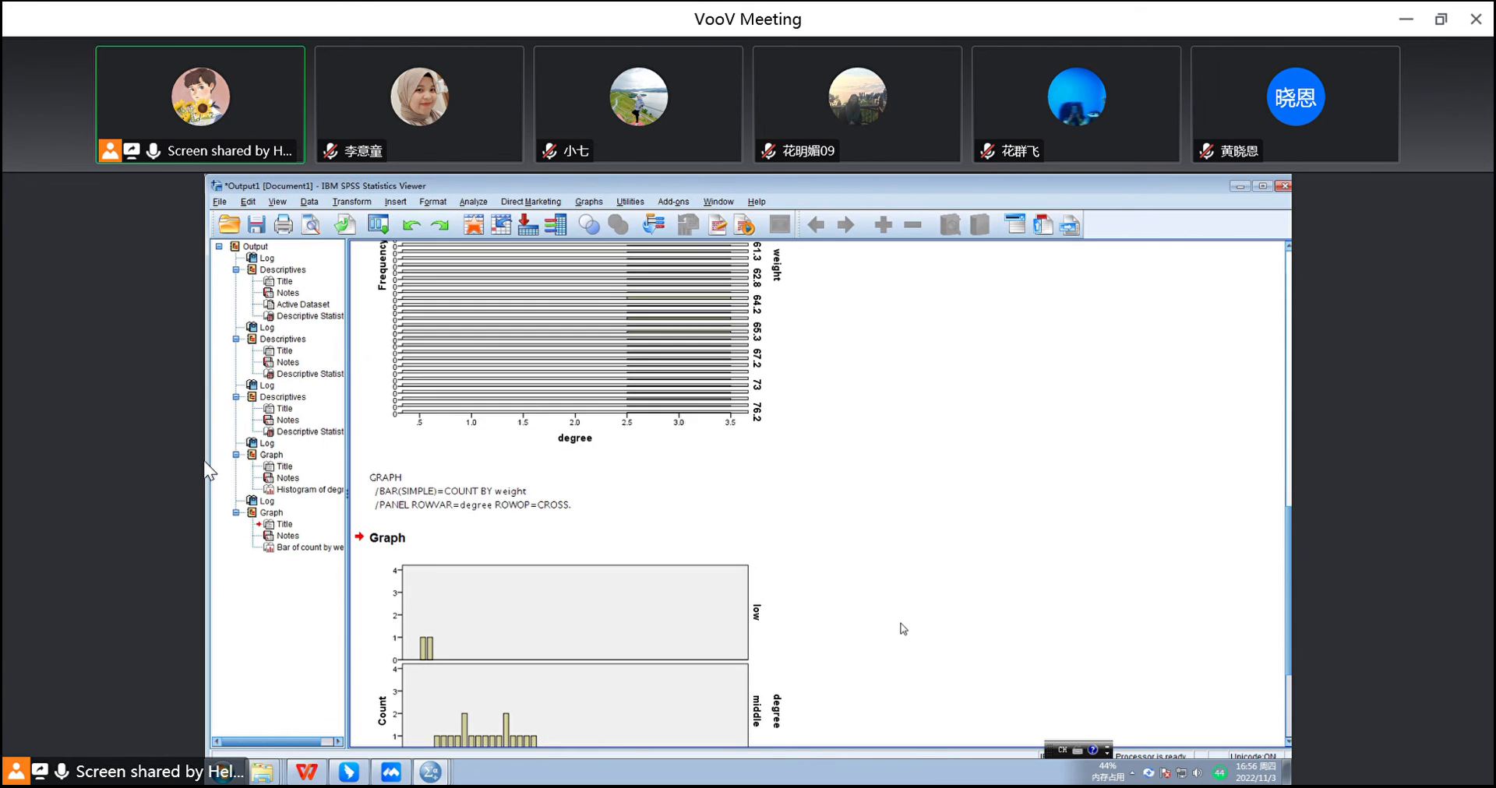
{"action": "scroll", "coordinate": [903, 629], "scroll_direction": "down", "scroll_amount": 3}
{"action": "scroll", "coordinate": [903, 630], "scroll_direction": "up", "scroll_amount": 3}
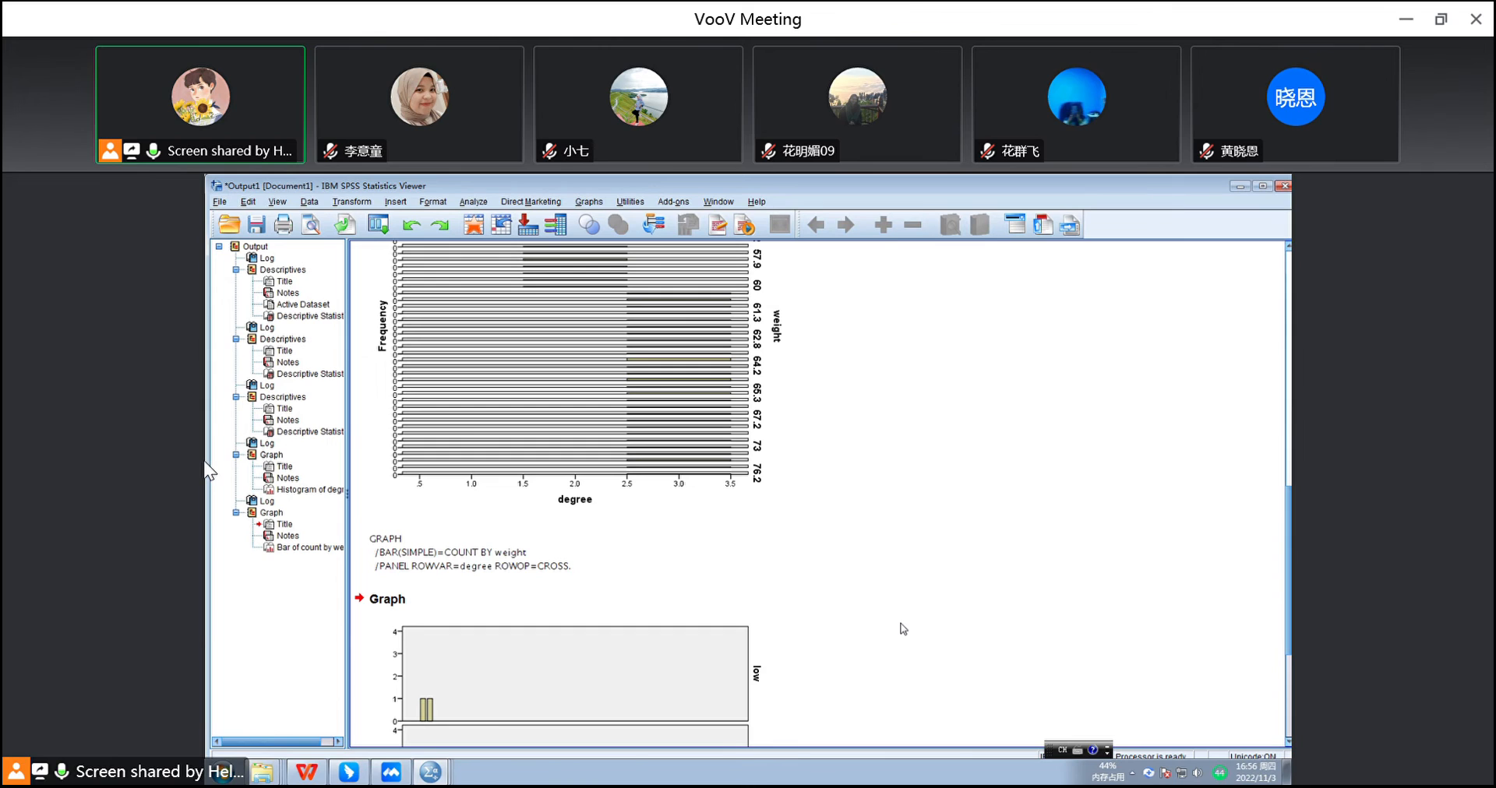
{"action": "scroll", "coordinate": [902, 630], "scroll_direction": "down", "scroll_amount": 2}
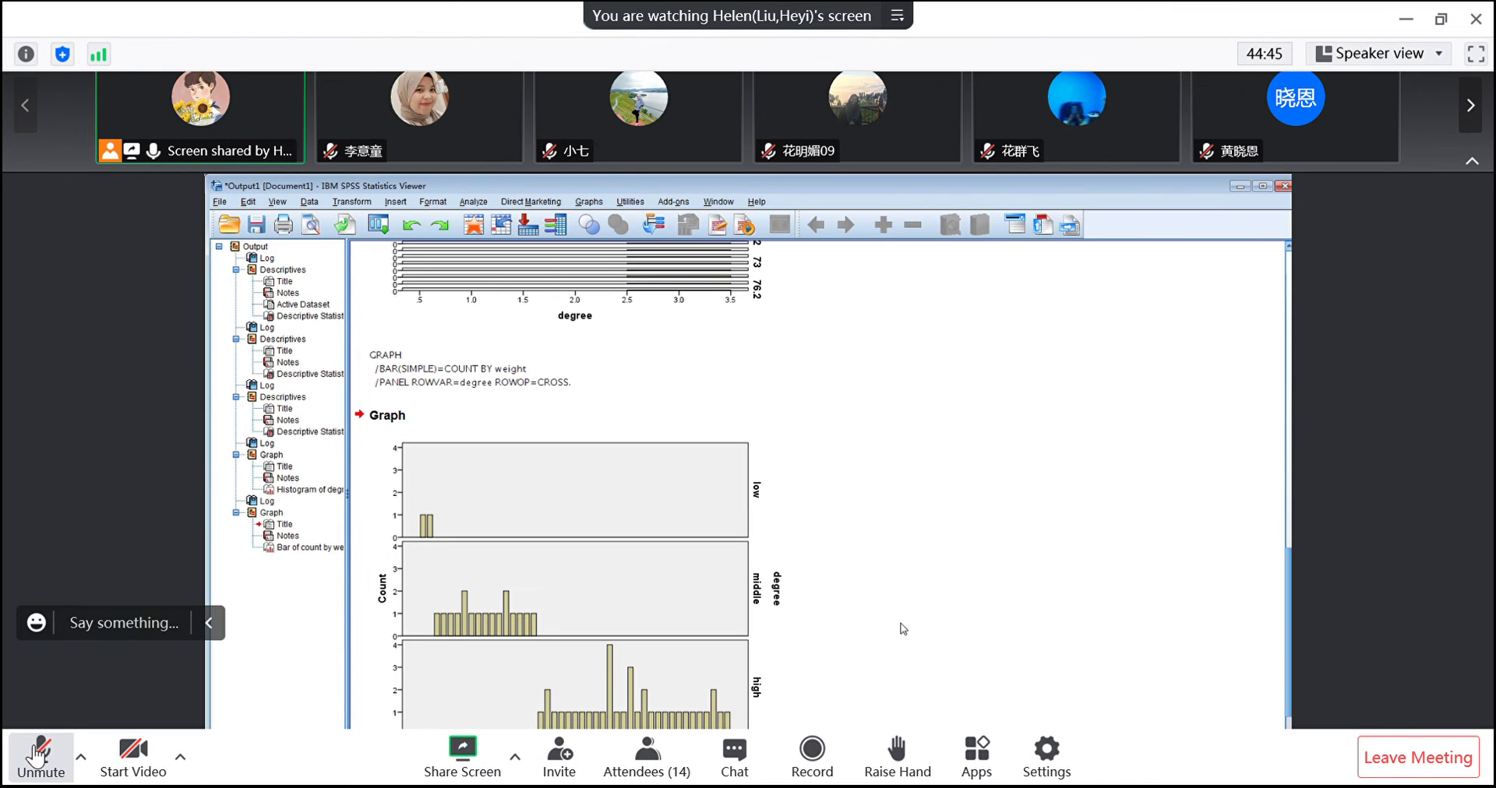
- Unmute the microphone in VooV Meeting to speak briefly, and mute it again
{"action": "left_click", "coordinate": [37, 754]}
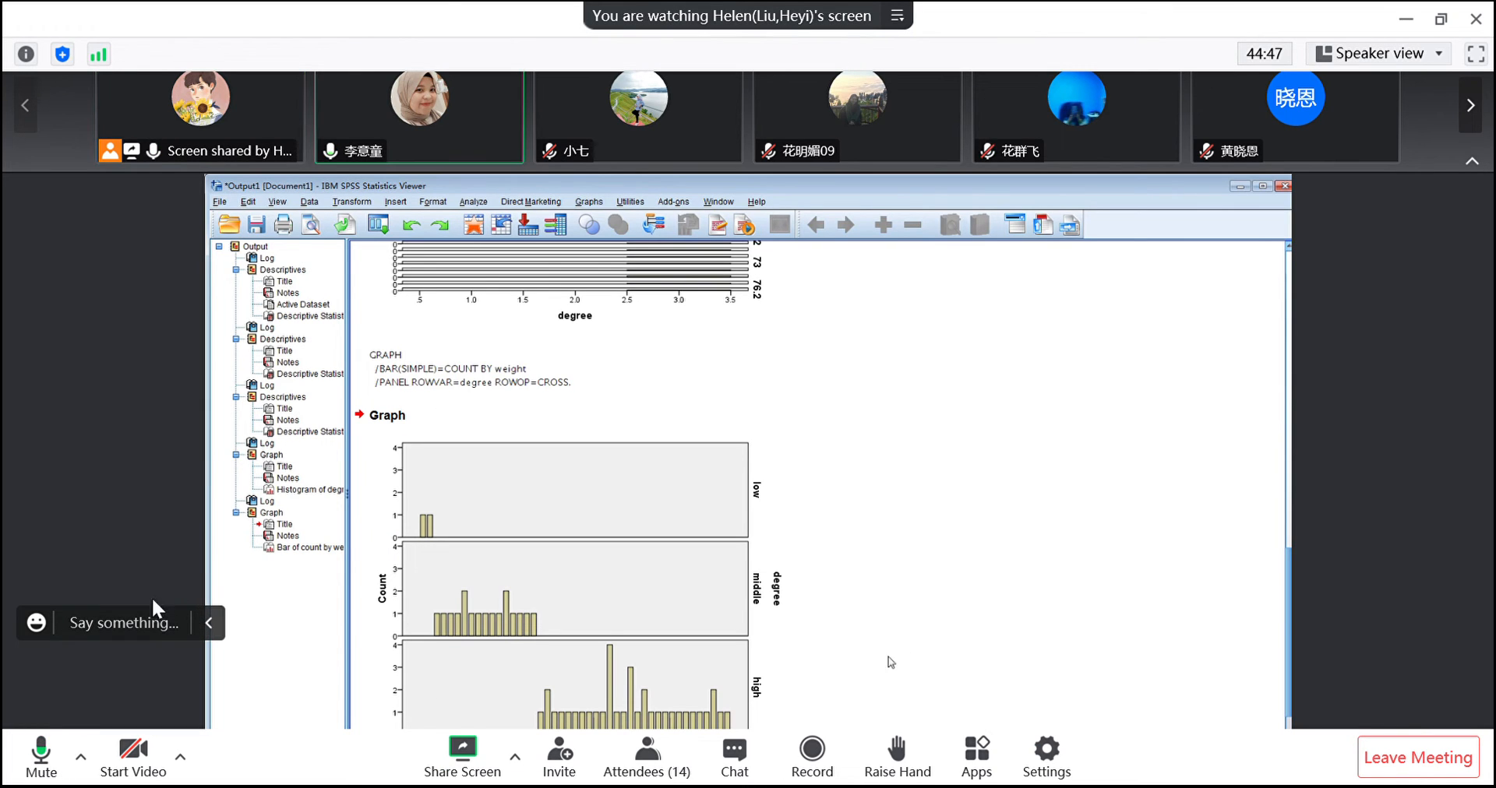
{"action": "left_click", "coordinate": [41, 754]}
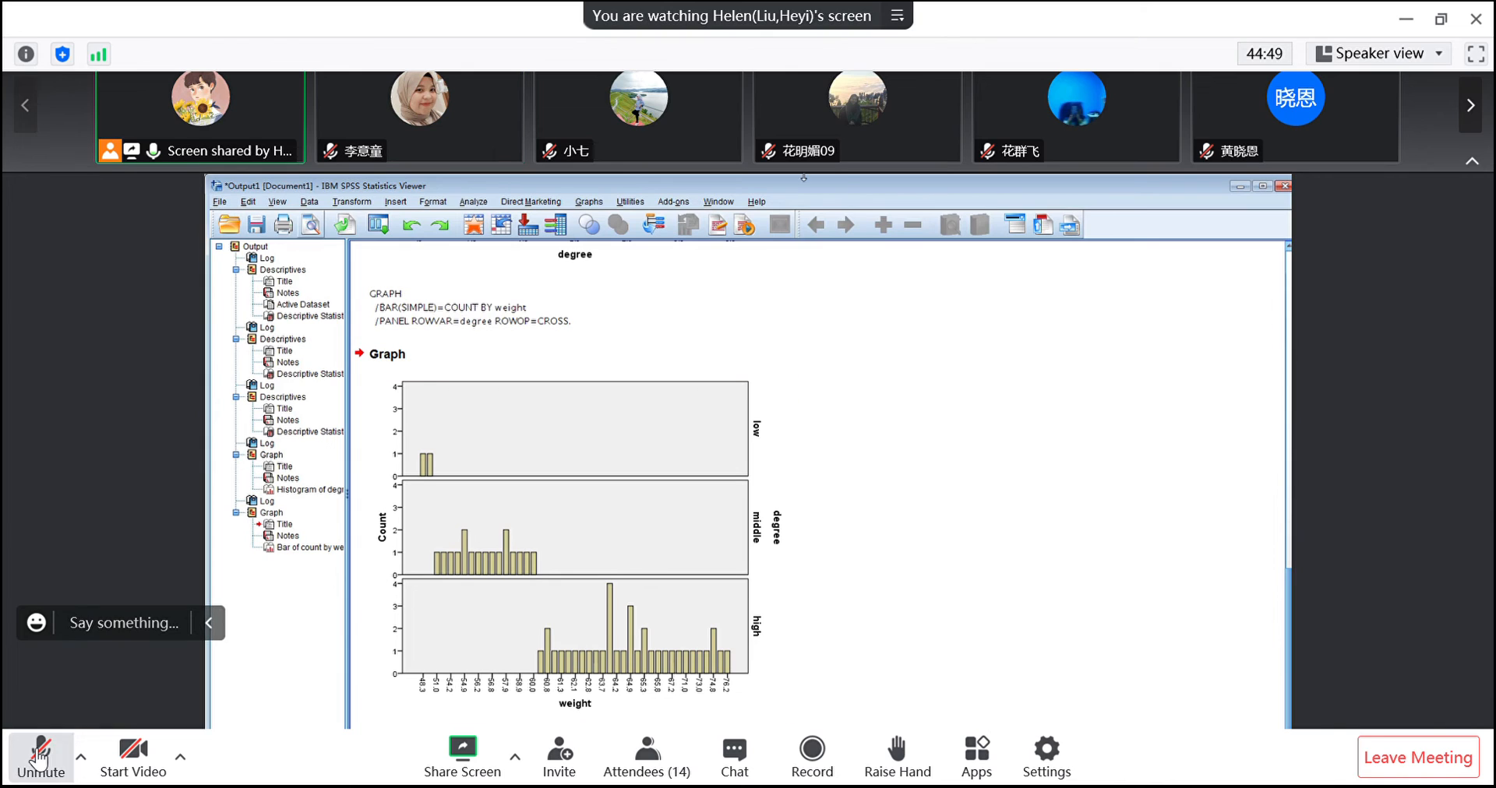